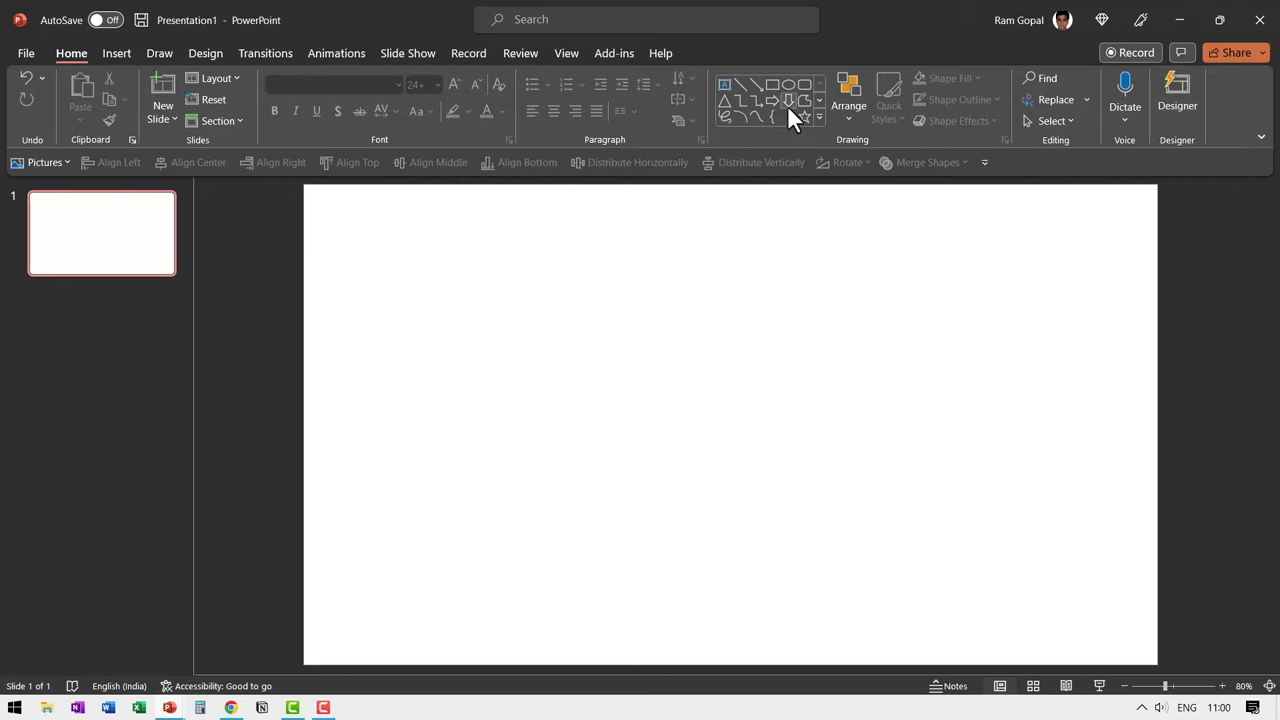
Draw a blue rounded square near the slide's top-left
click(818, 106)
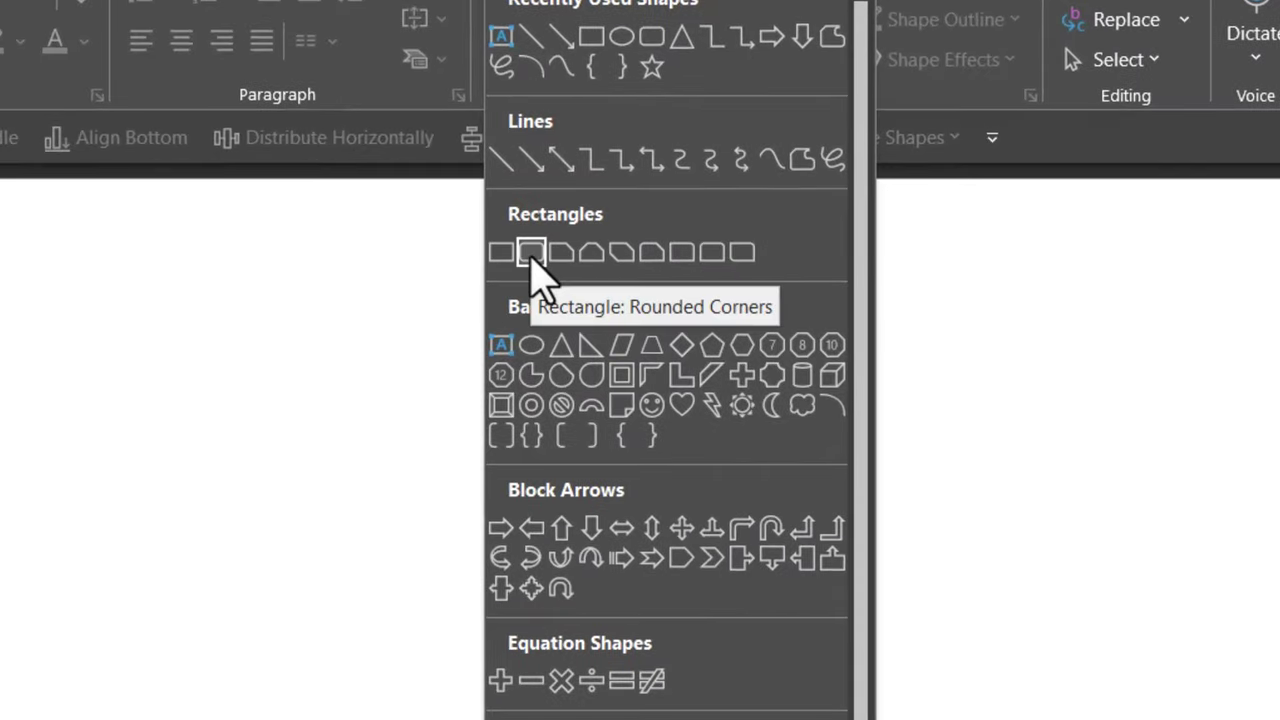
click(531, 253)
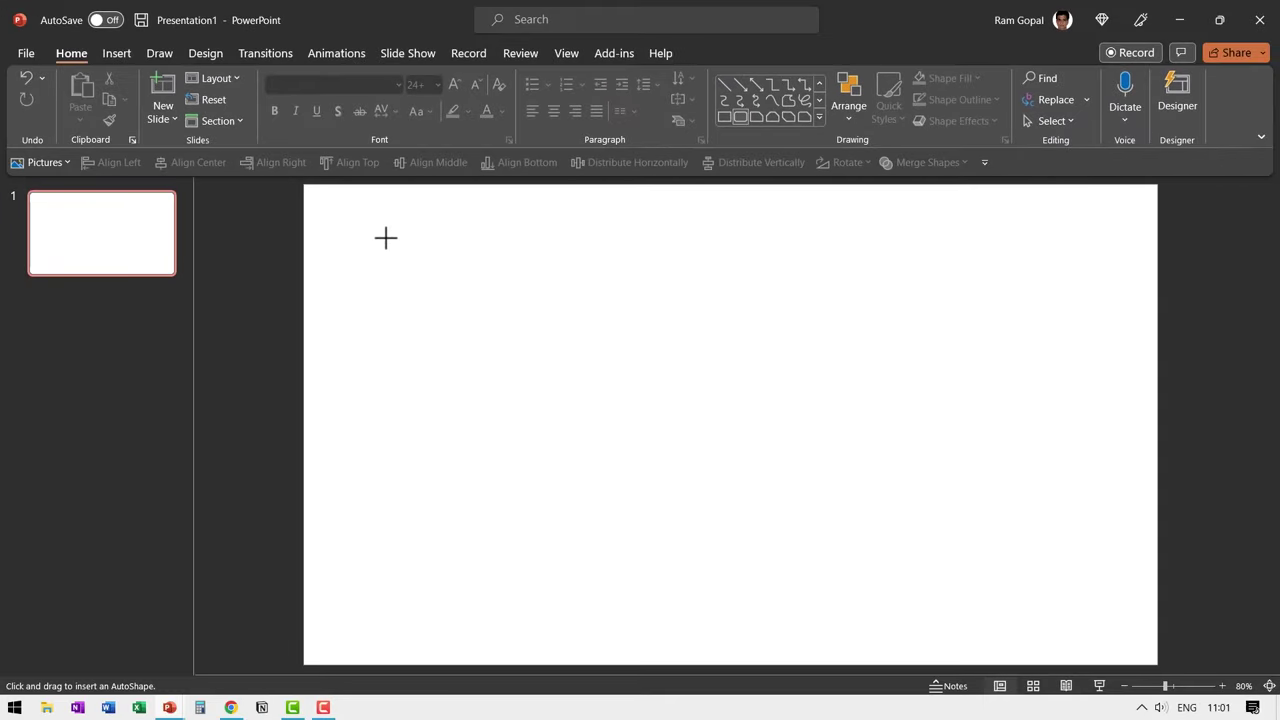
drag(385, 237, 460, 357)
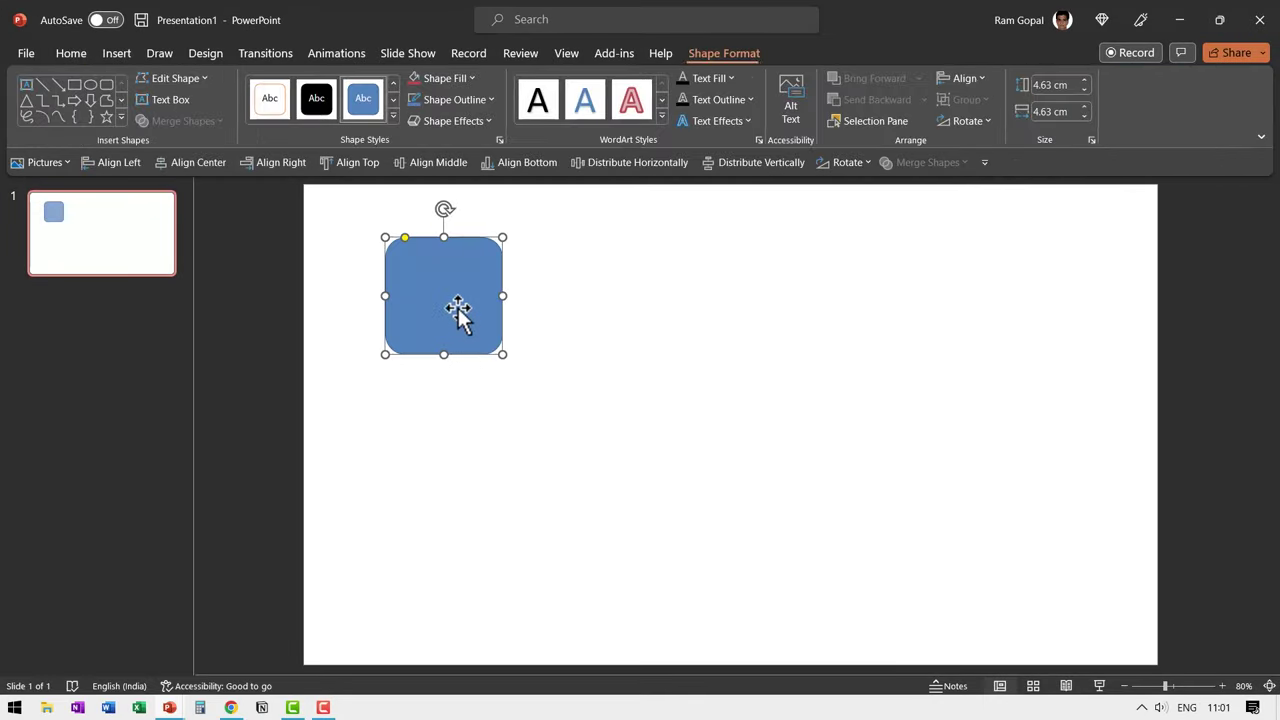
click(395, 238)
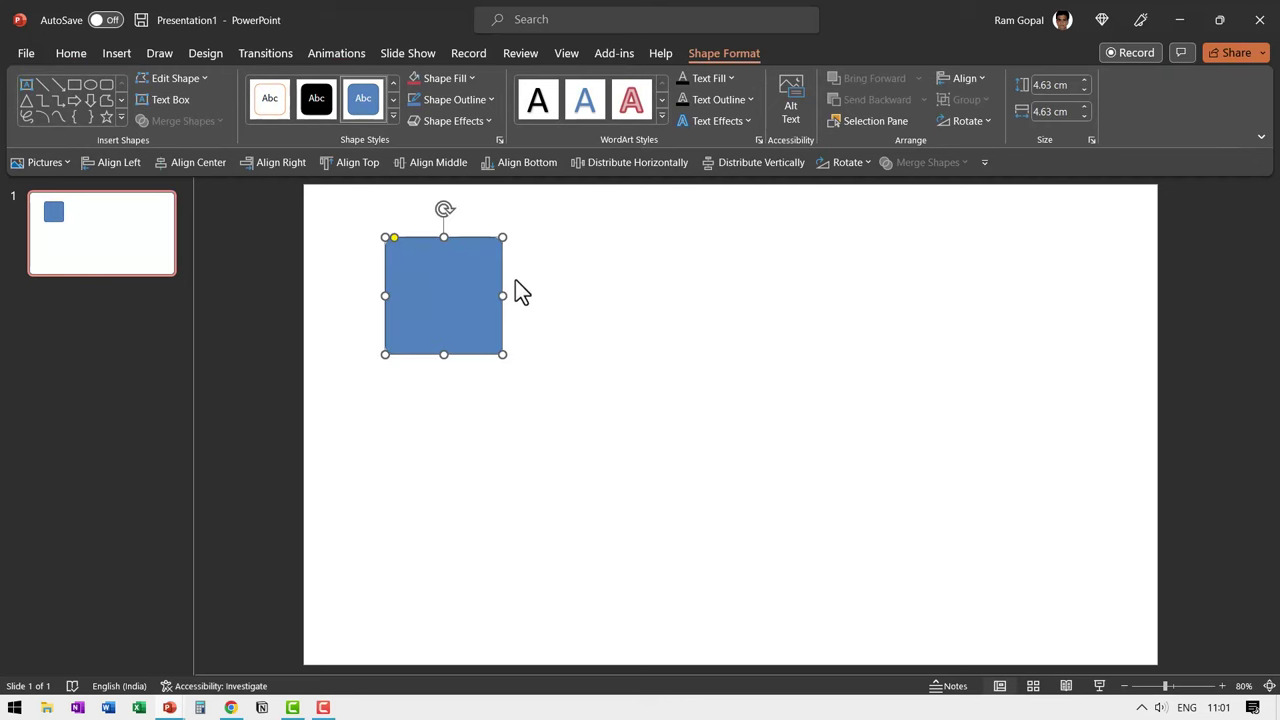
Duplicate the square to its right and remove the outline from both squares
click(617, 373)
click(459, 301)
drag(467, 314, 594, 314)
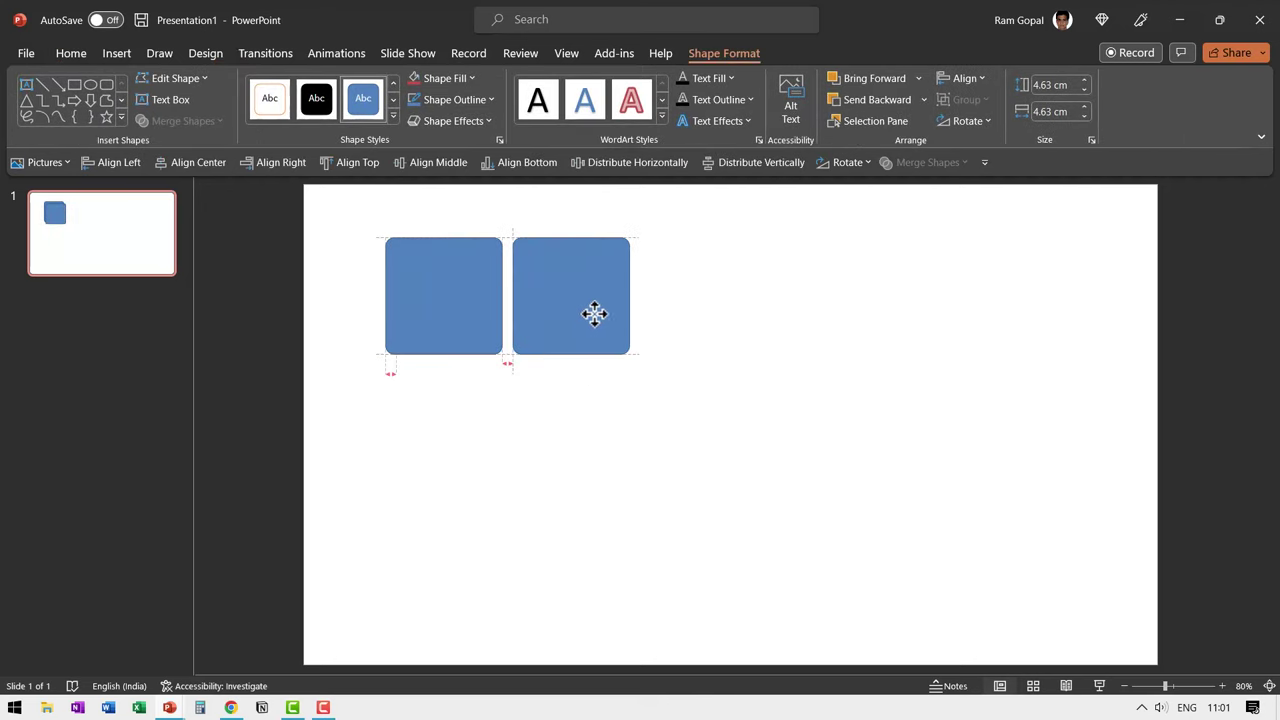
drag(702, 394, 250, 186)
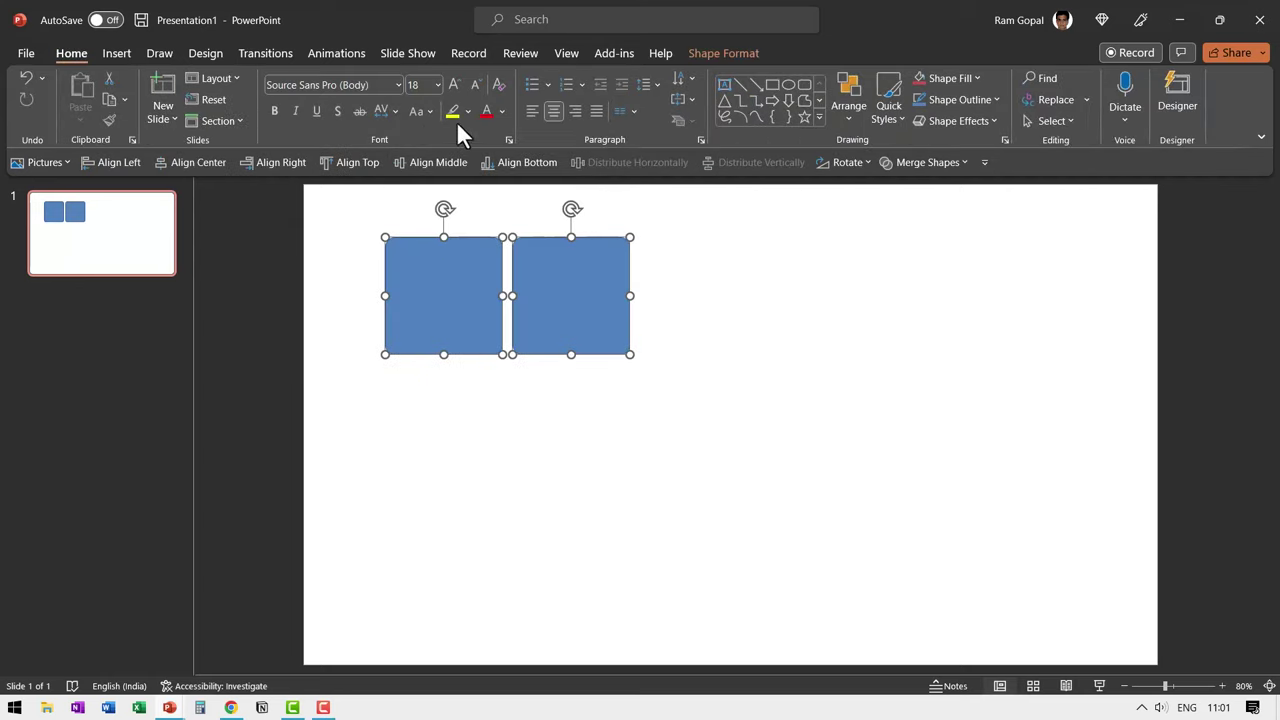
click(946, 96)
click(963, 283)
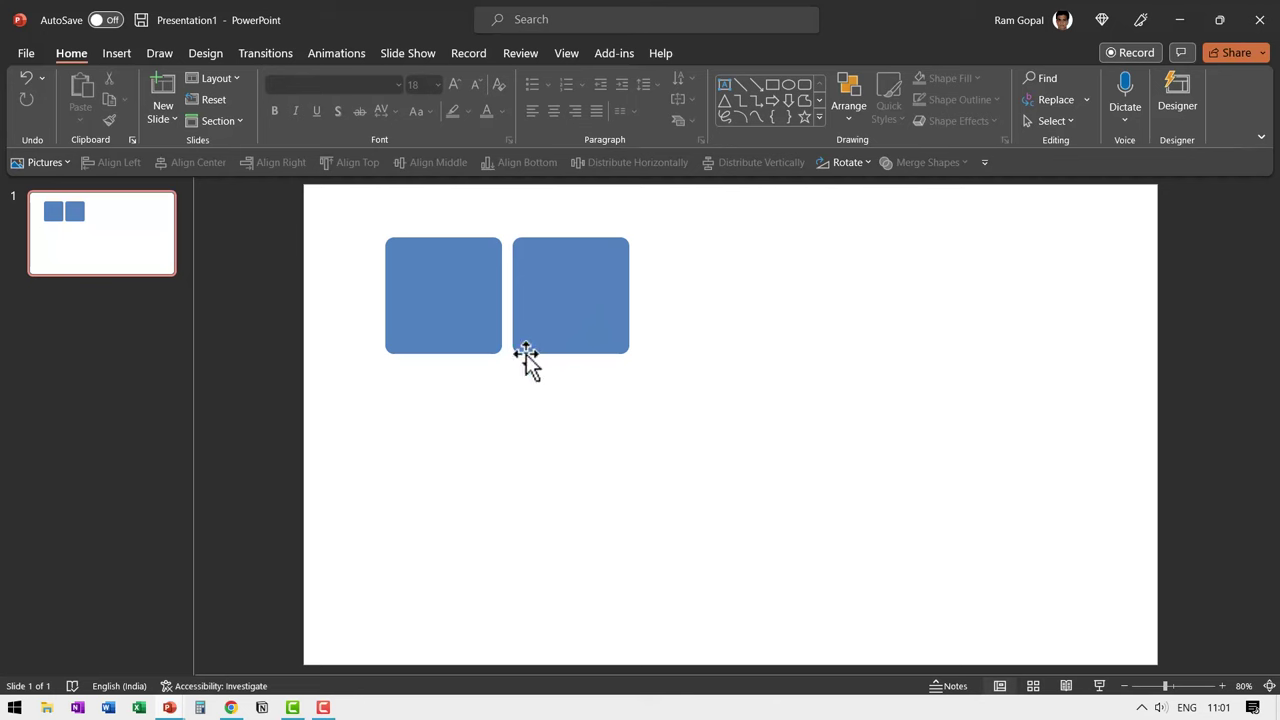
Download Pixabay's orange basketball vector as a 1280×1280 PNG and paste it onto the slide
click(230, 707)
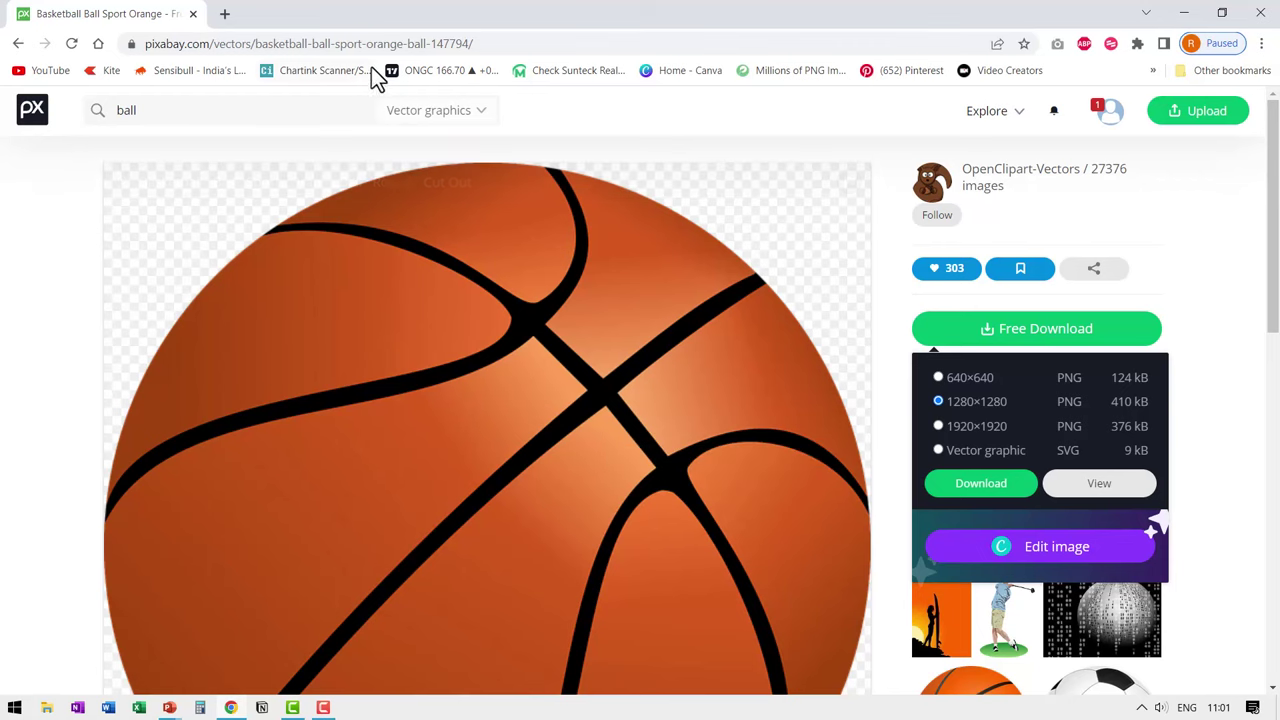
click(437, 214)
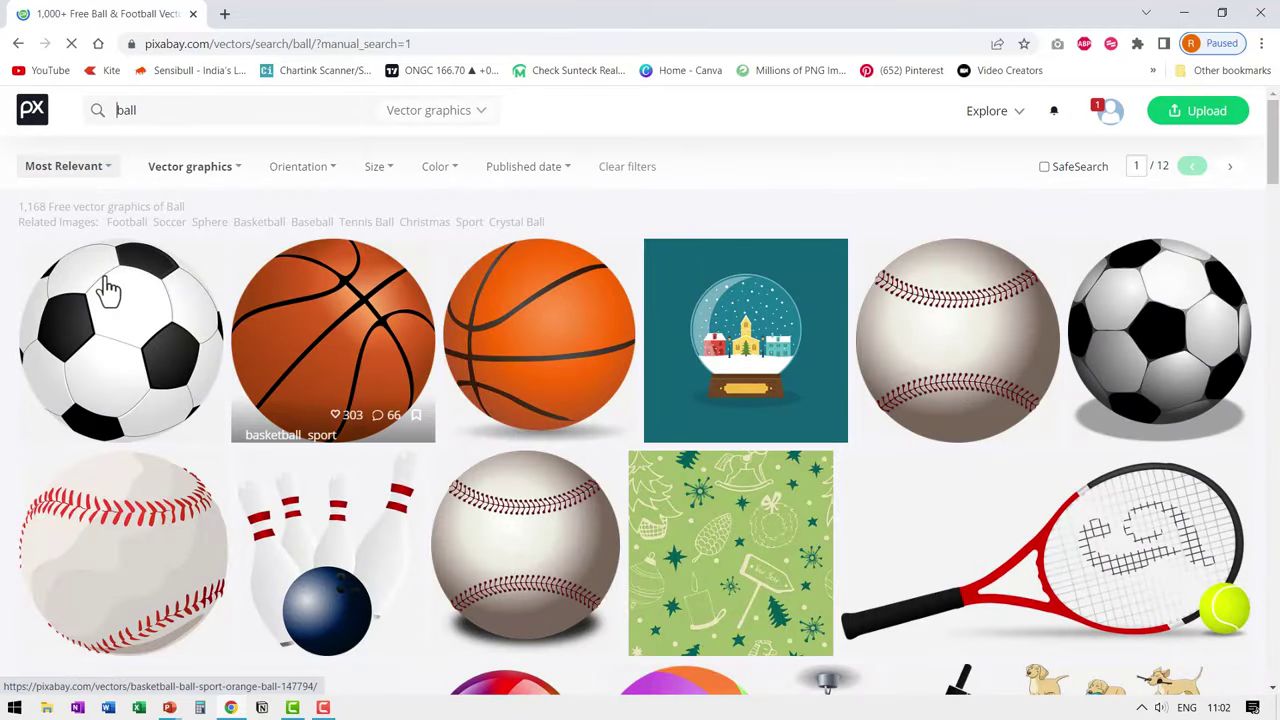
mouse_move(121, 340)
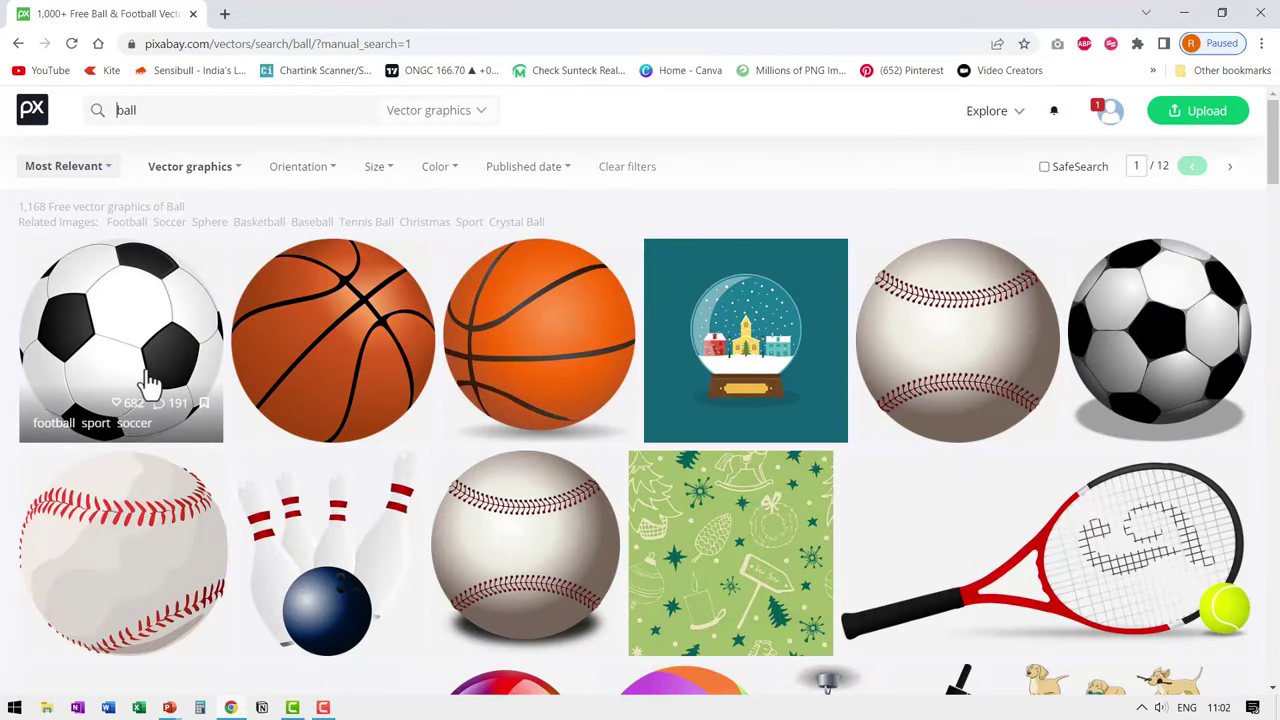
click(335, 357)
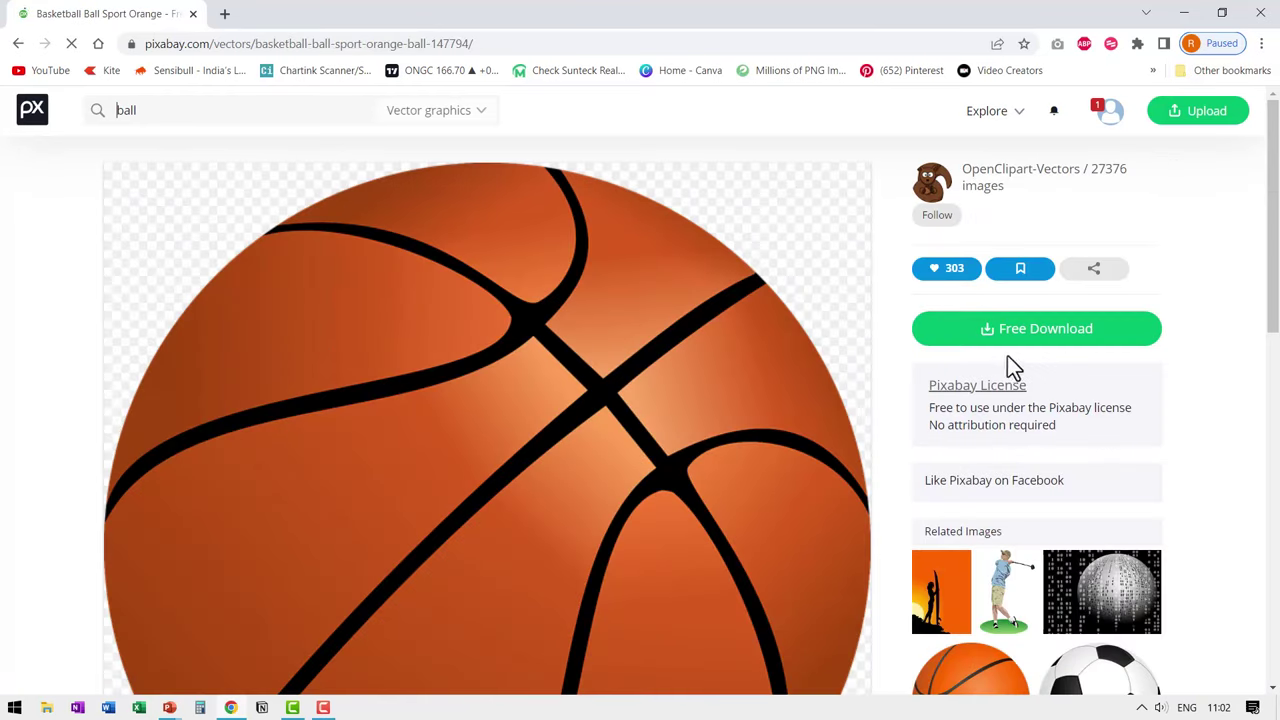
click(1028, 343)
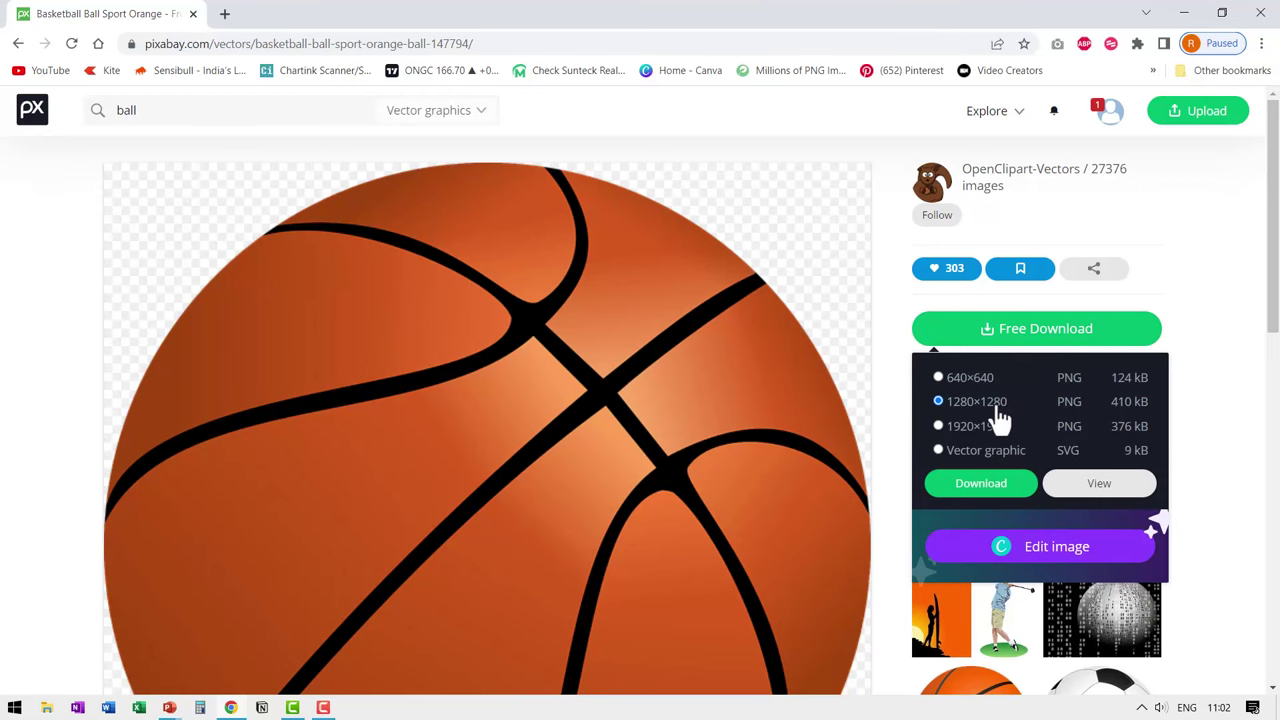
click(980, 484)
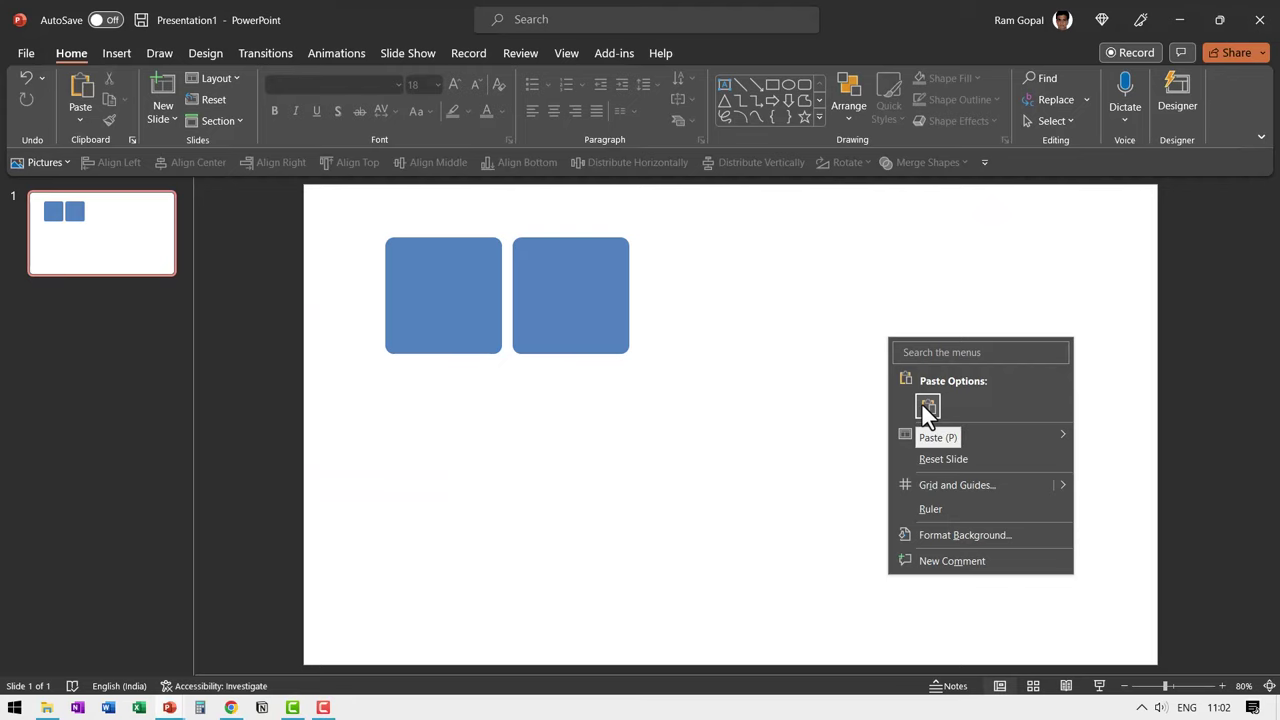
click(927, 406)
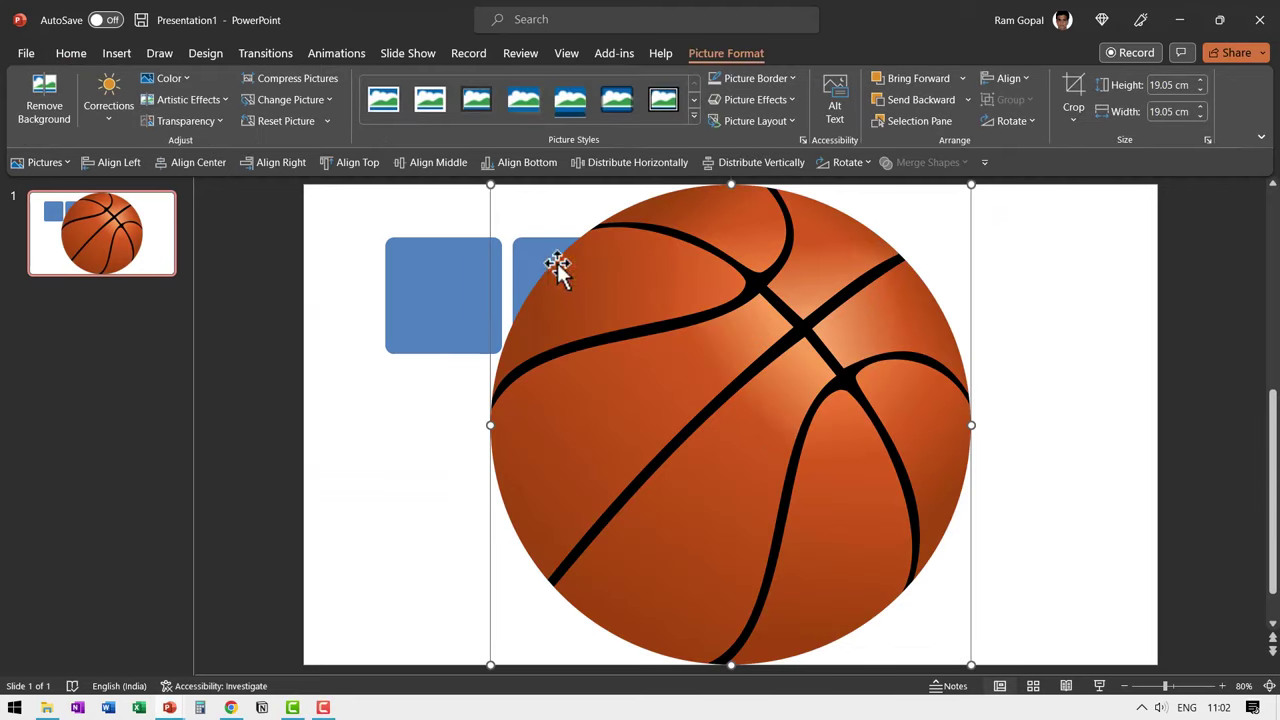
Shrink the basketball picture and fill the left square with teal
drag(490, 183, 813, 507)
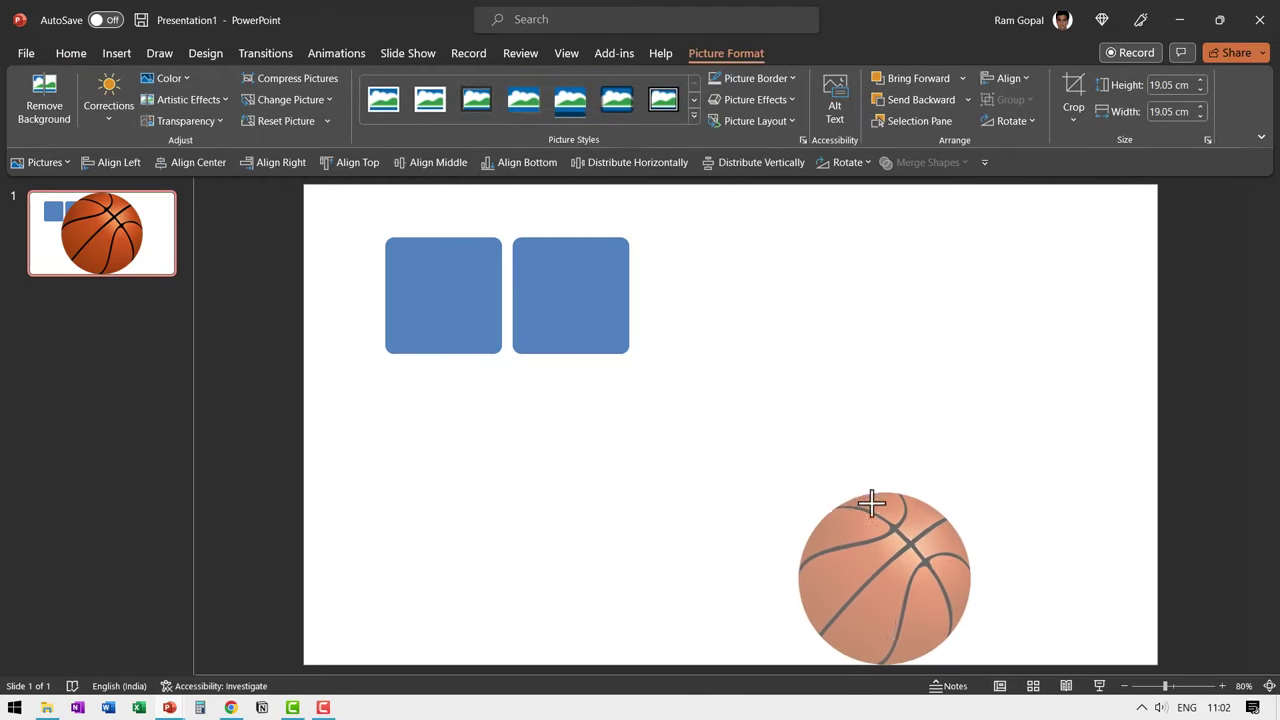
drag(894, 575, 845, 295)
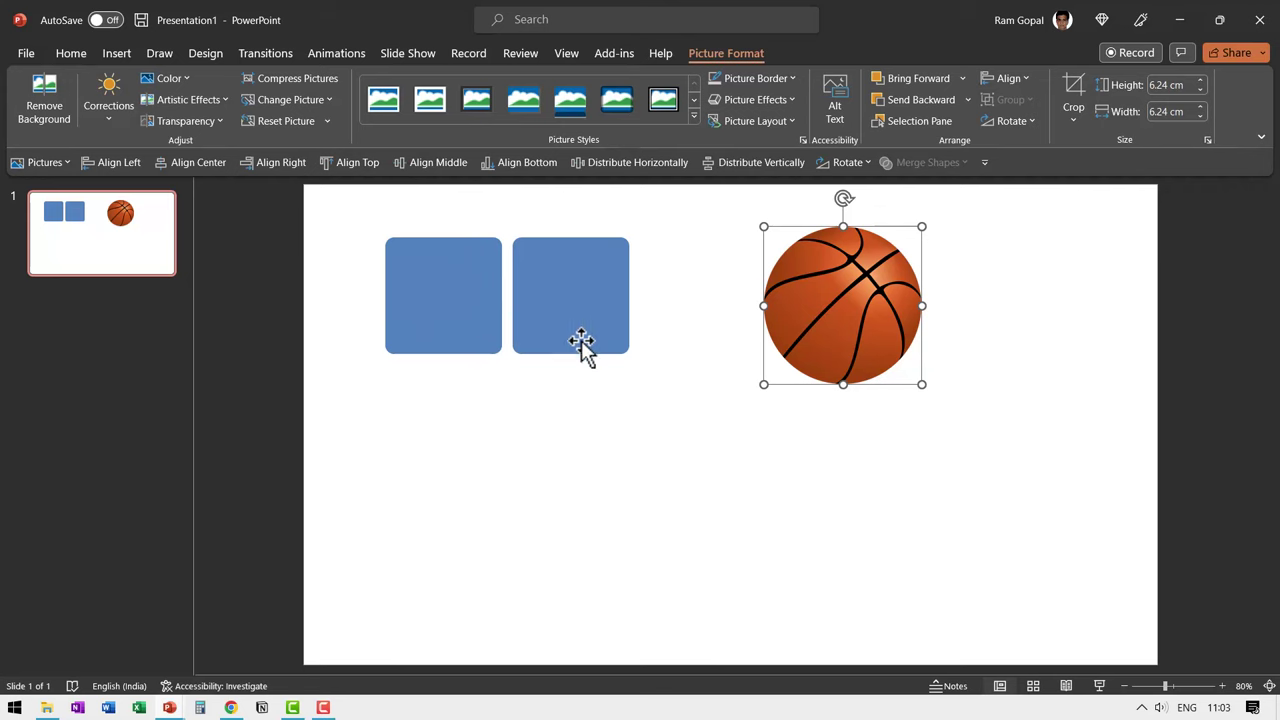
click(448, 284)
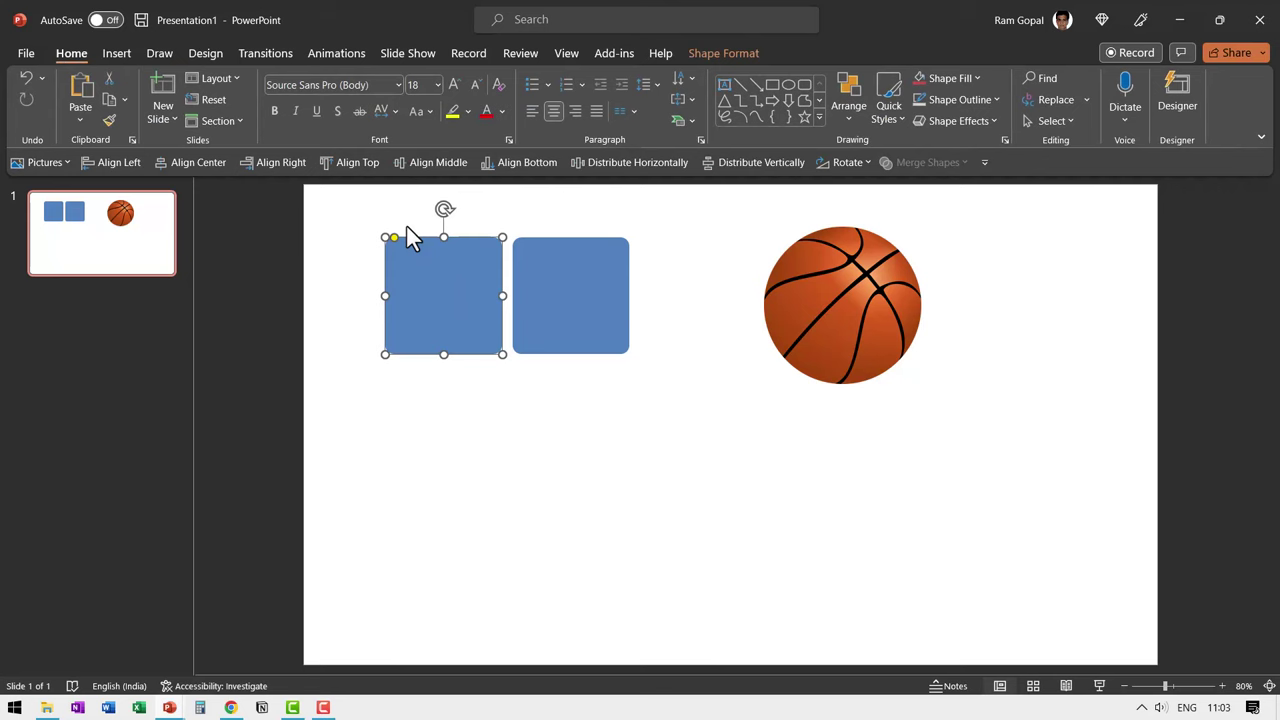
click(960, 77)
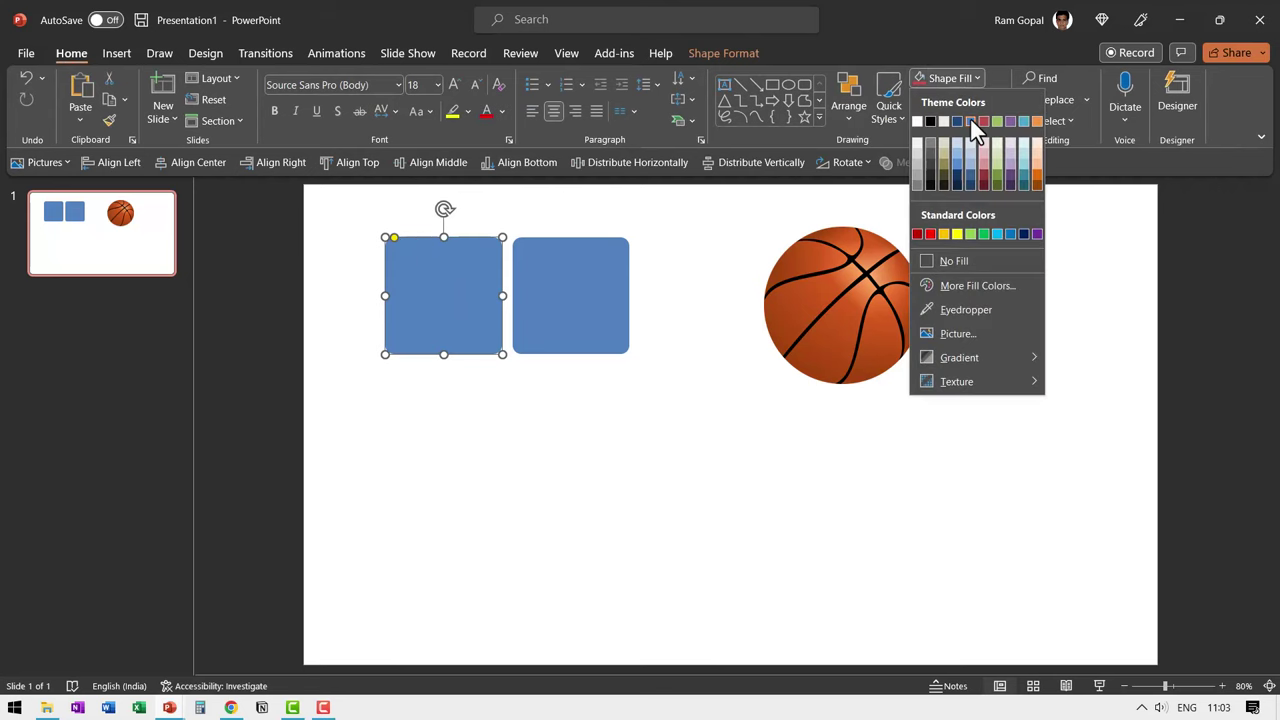
click(1024, 170)
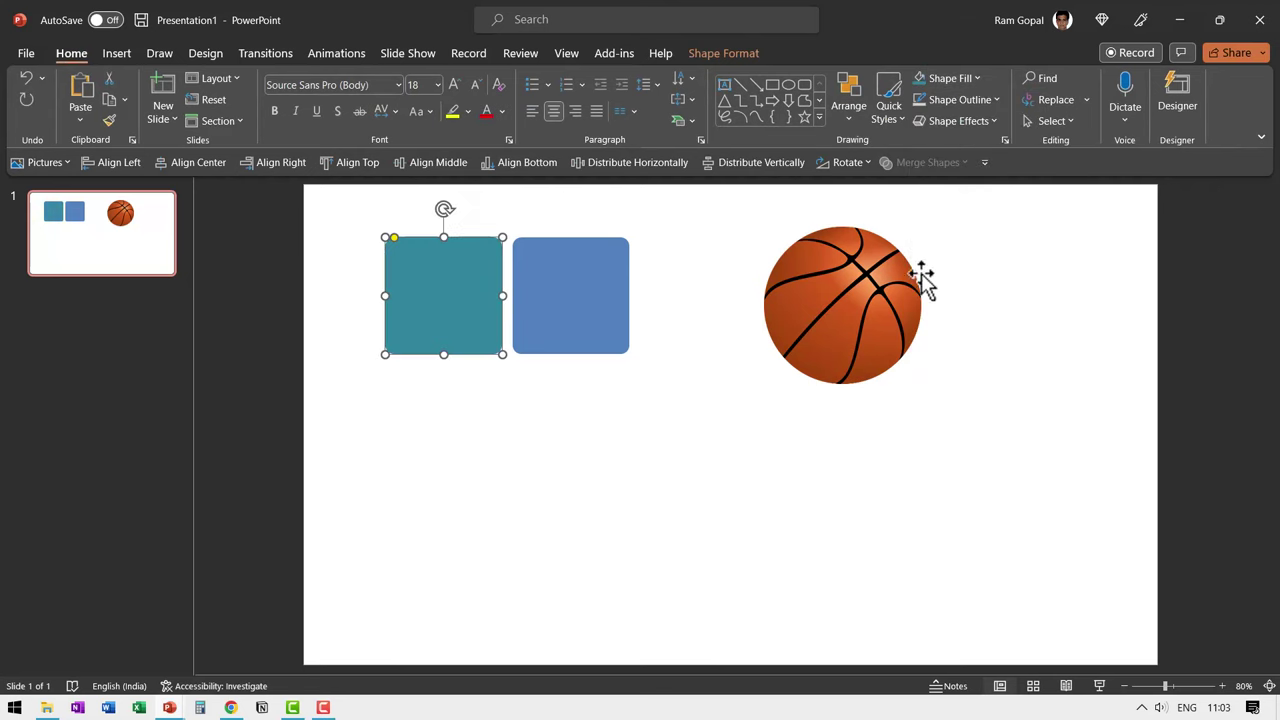
Centre the smaller basketball on the teal square and group them into one tile
drag(855, 275, 455, 284)
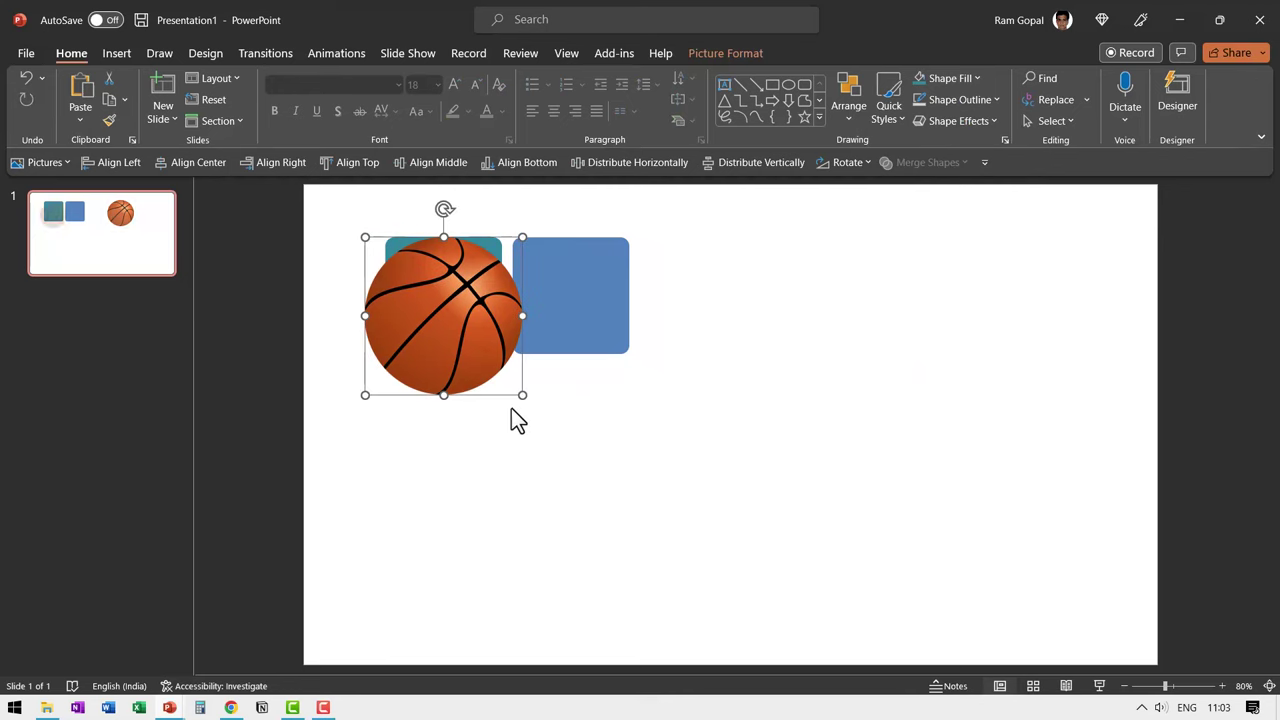
drag(518, 395, 453, 324)
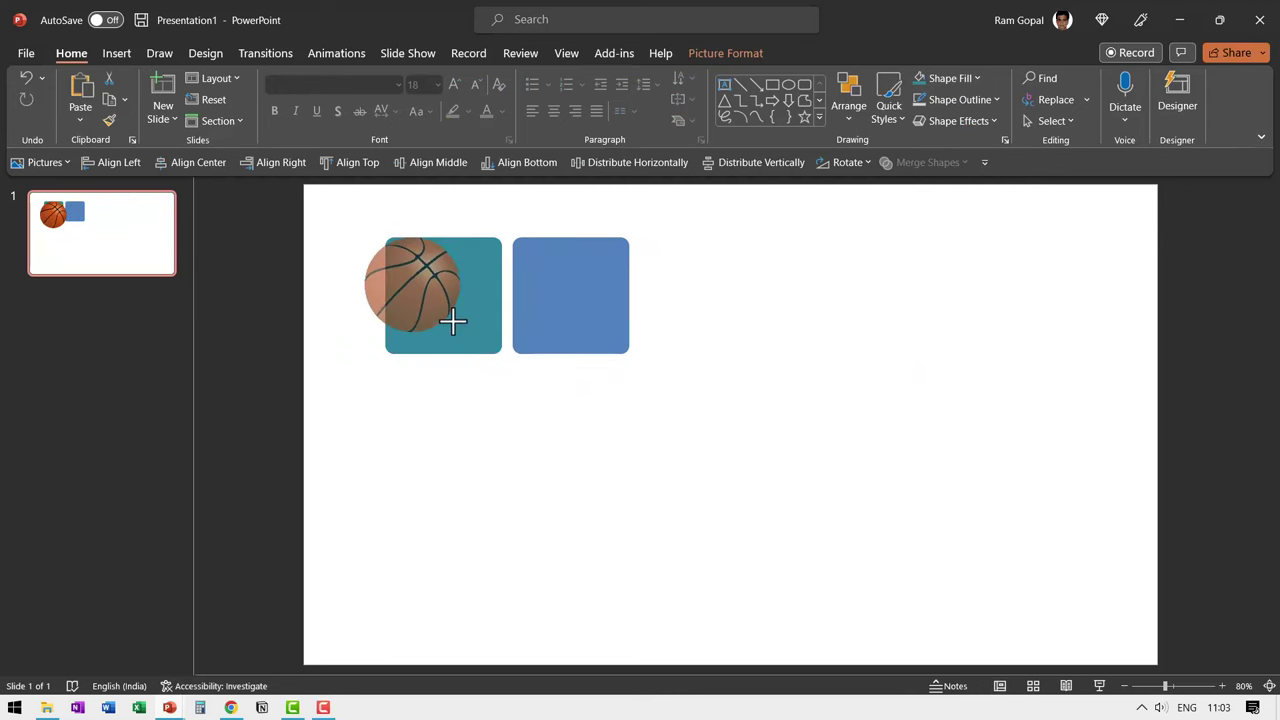
drag(407, 280, 438, 292)
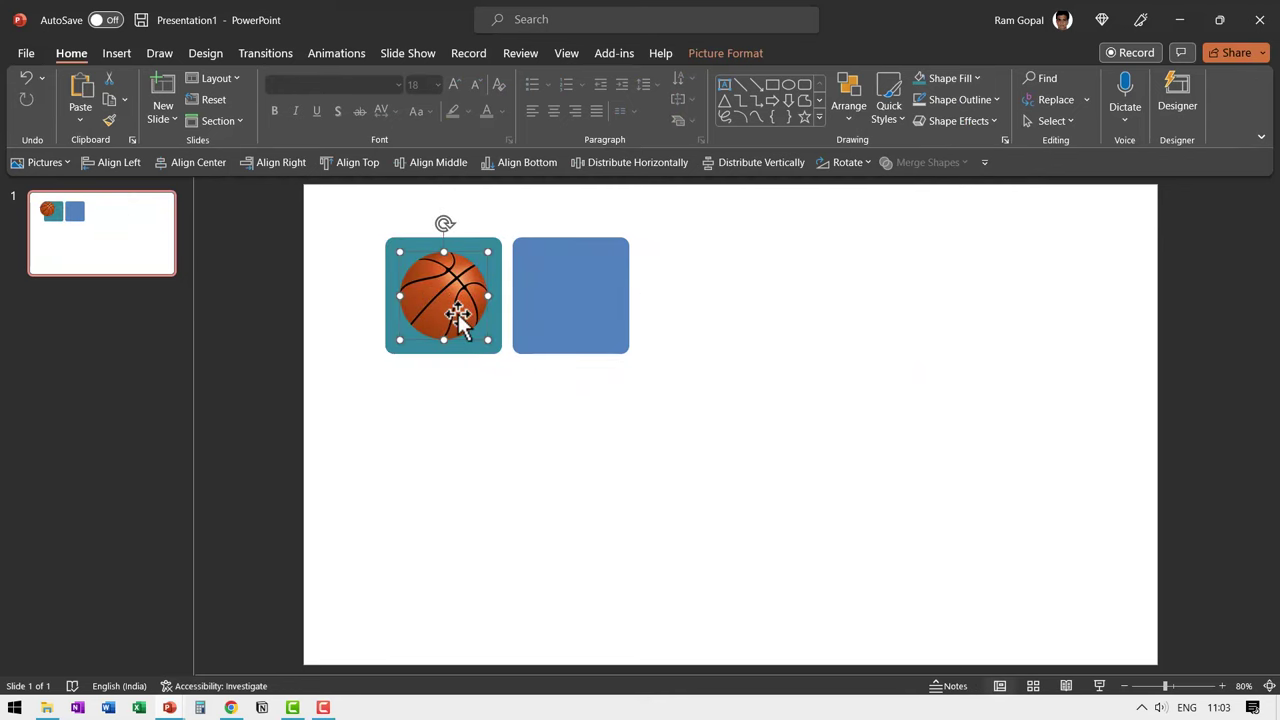
click(528, 457)
click(499, 262)
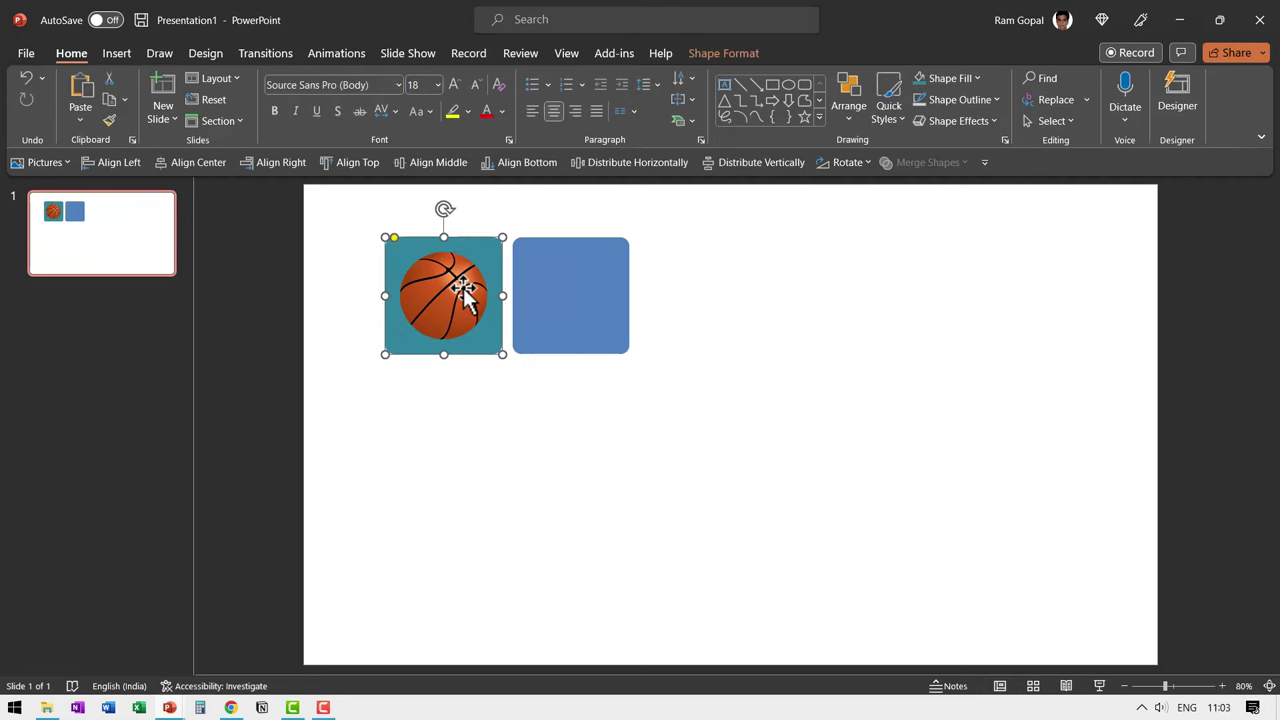
shift+click(463, 288)
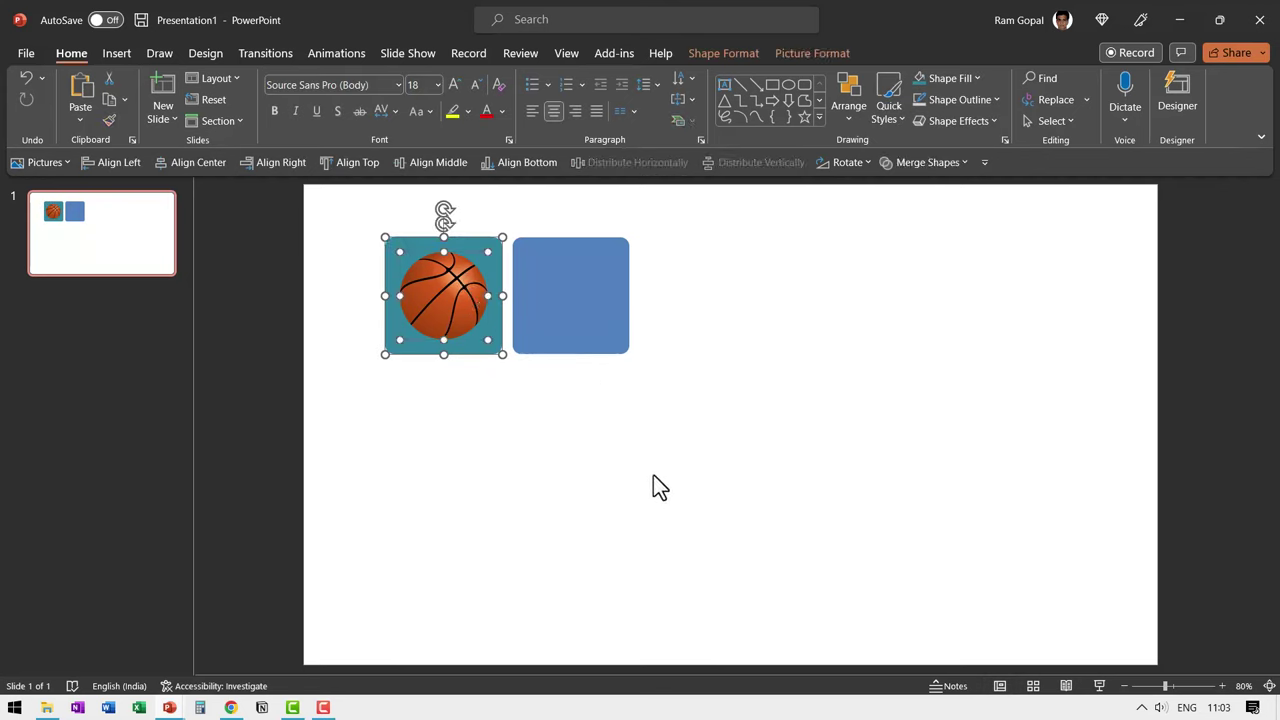
key(ctrl+g)
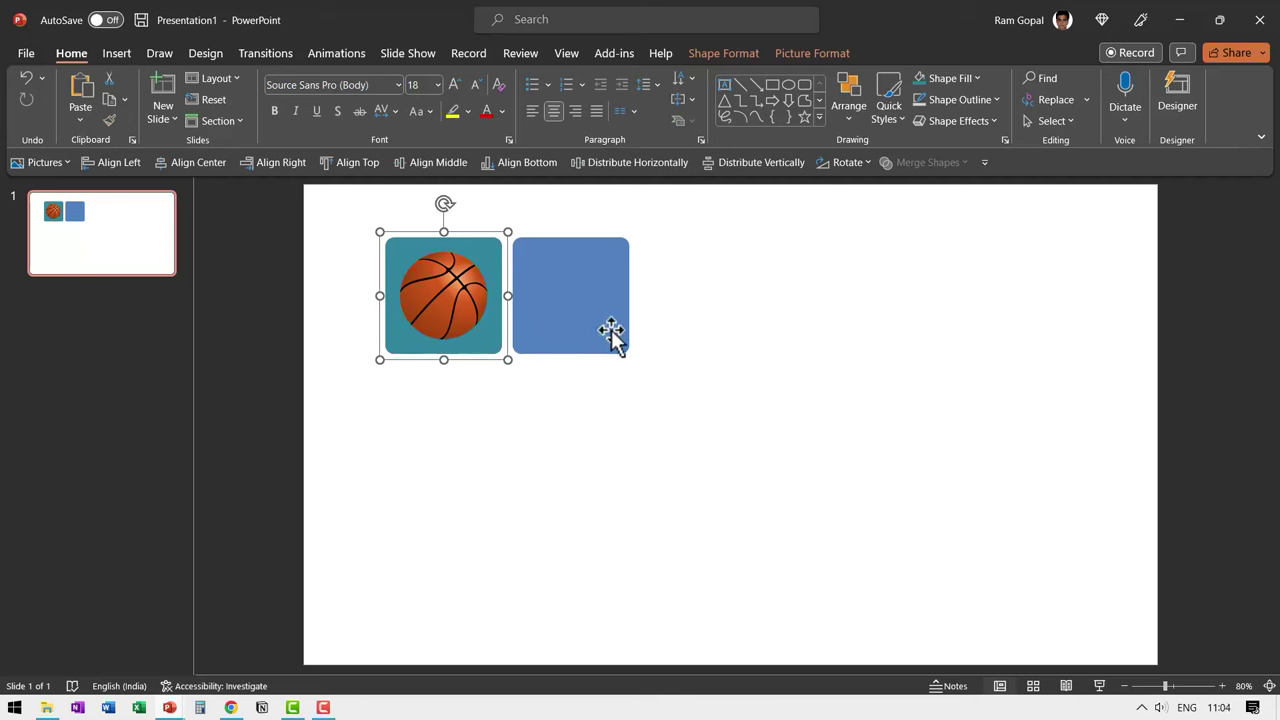
click(572, 312)
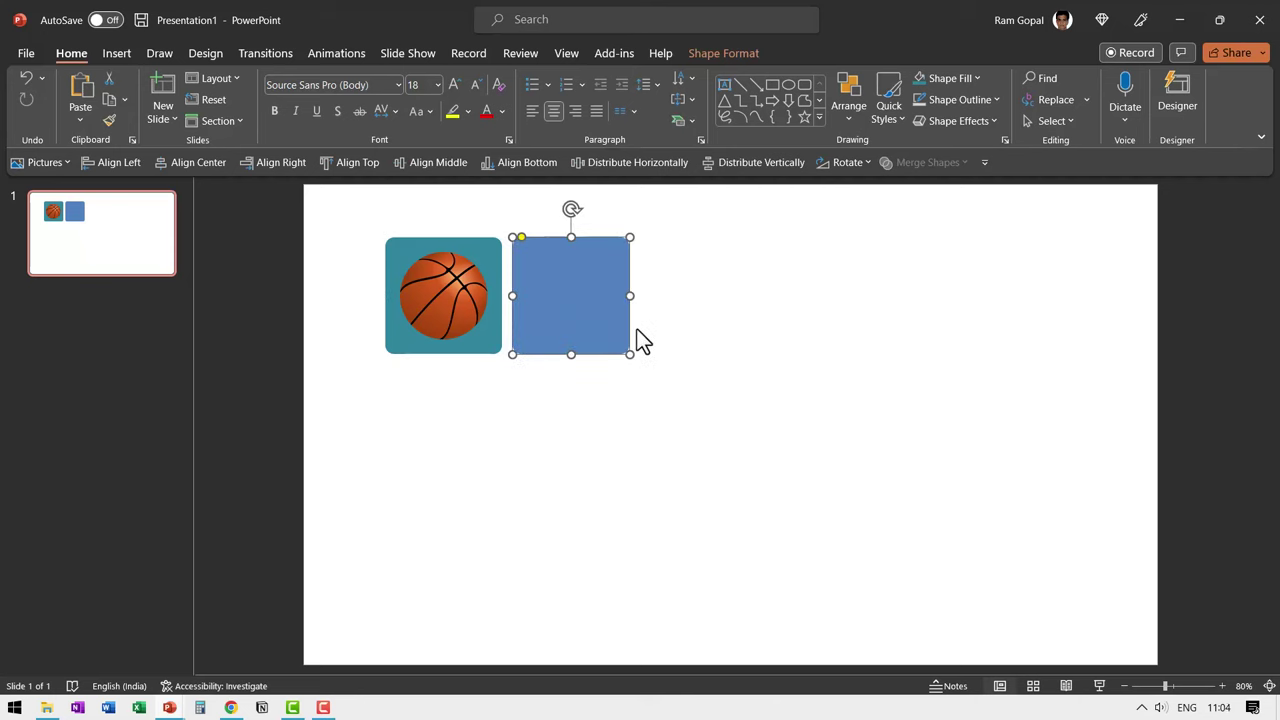
Label the right square 'Ball' in Tw Cen MT Condensed Extra Bold, size 36
text(Ball)
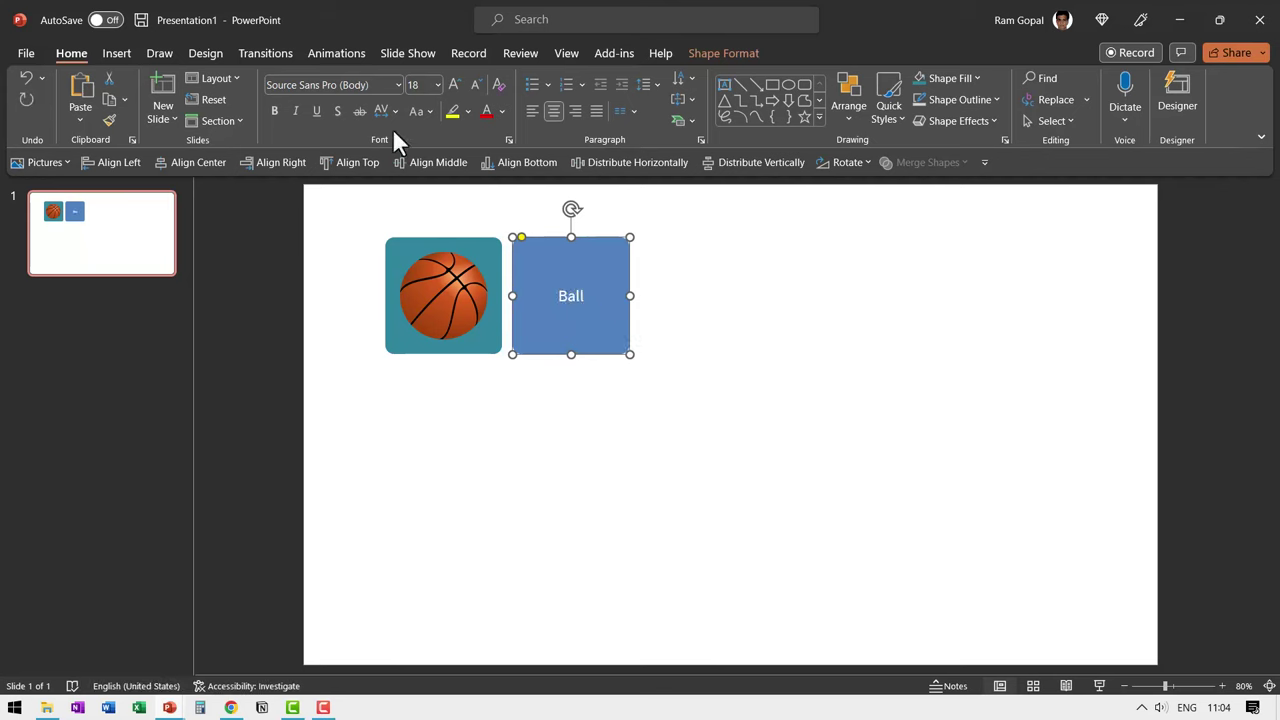
click(398, 85)
click(369, 128)
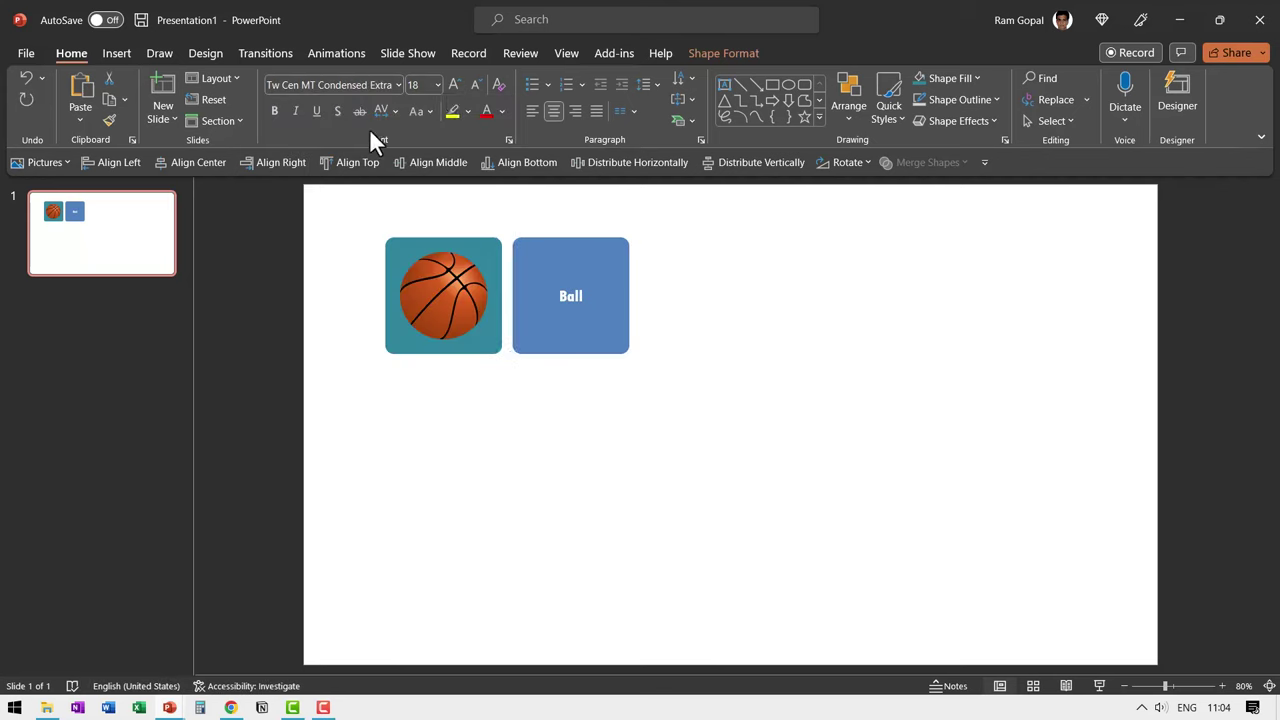
click(456, 85)
click(456, 85)
triple_click(456, 85)
click(840, 366)
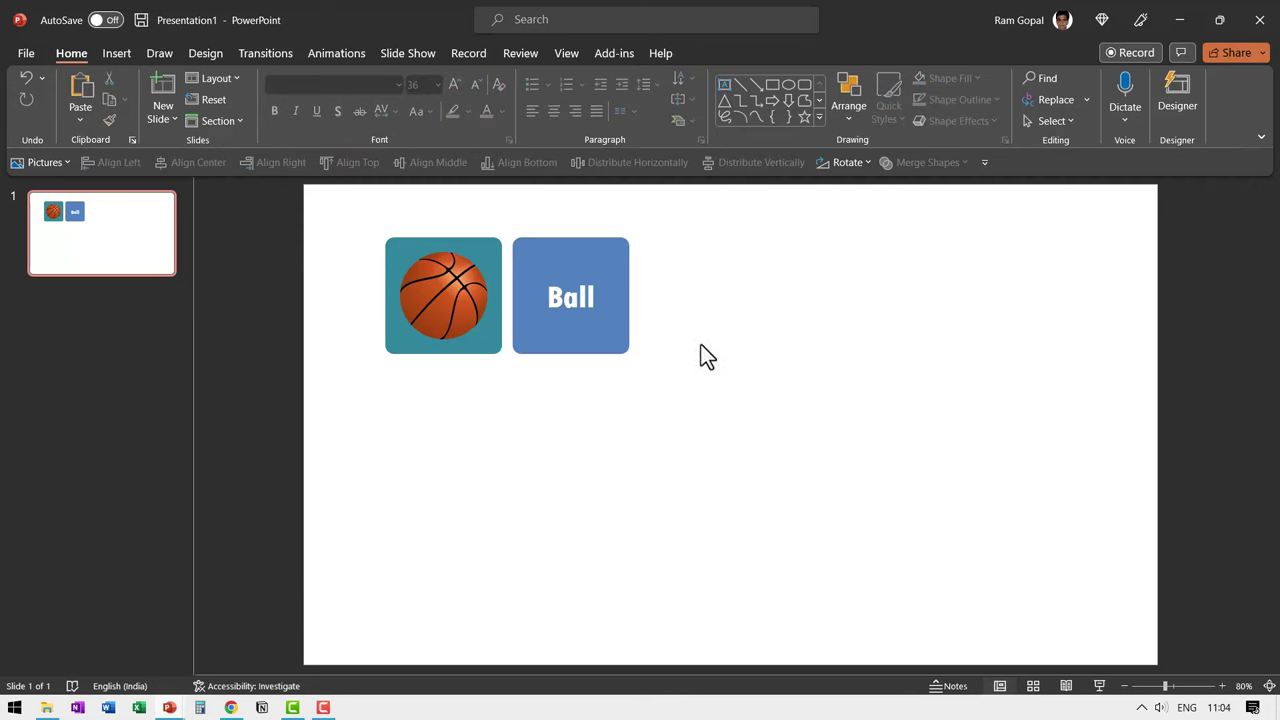
Fill the Ball tile with dark teal
click(624, 316)
click(944, 79)
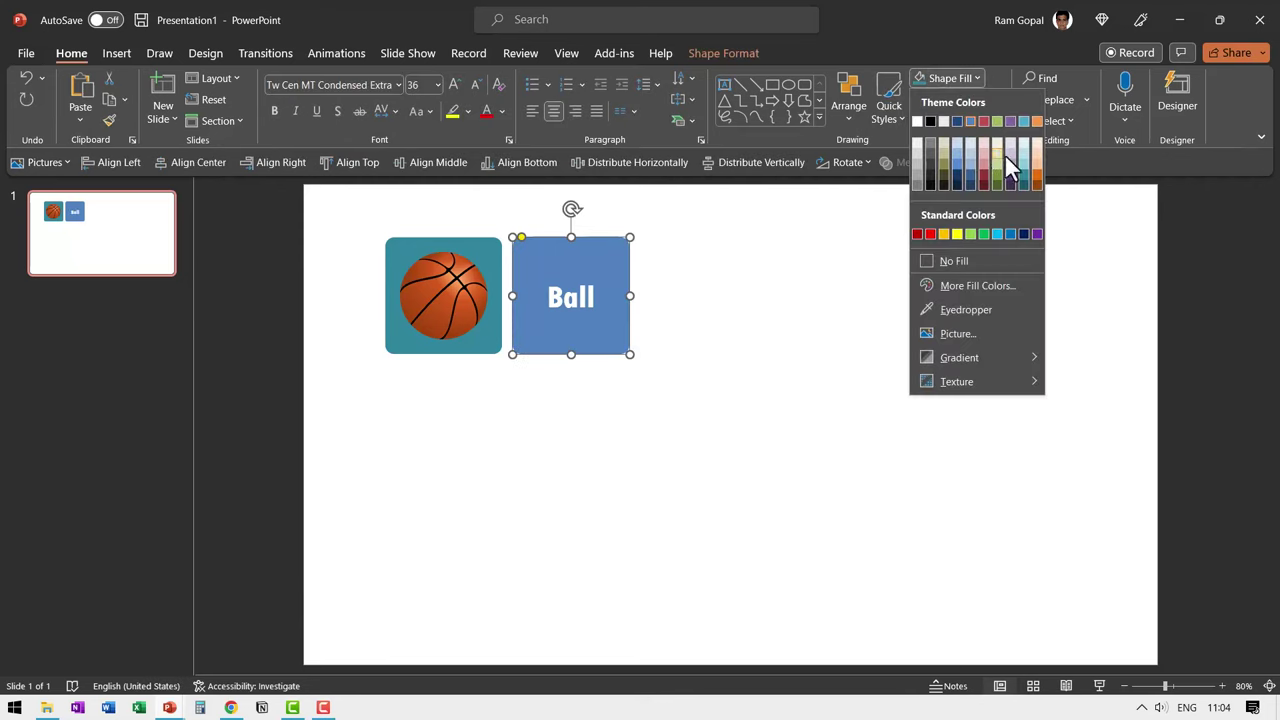
click(1024, 180)
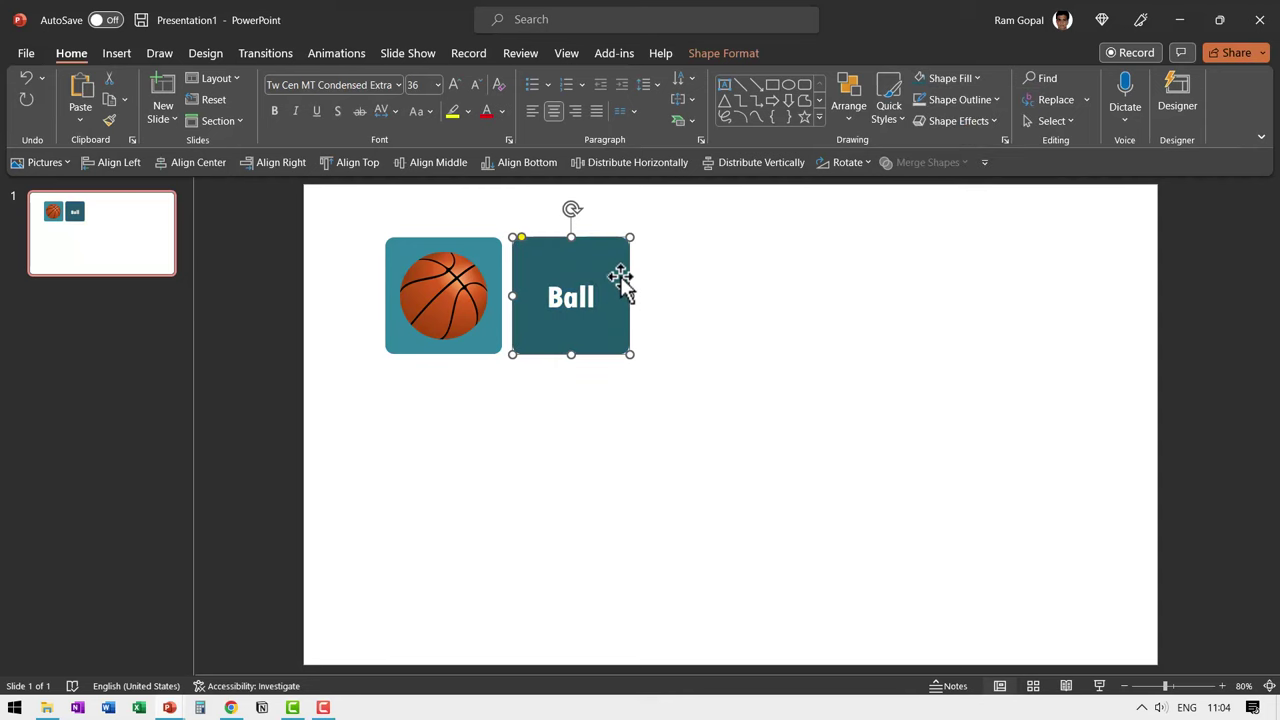
click(766, 358)
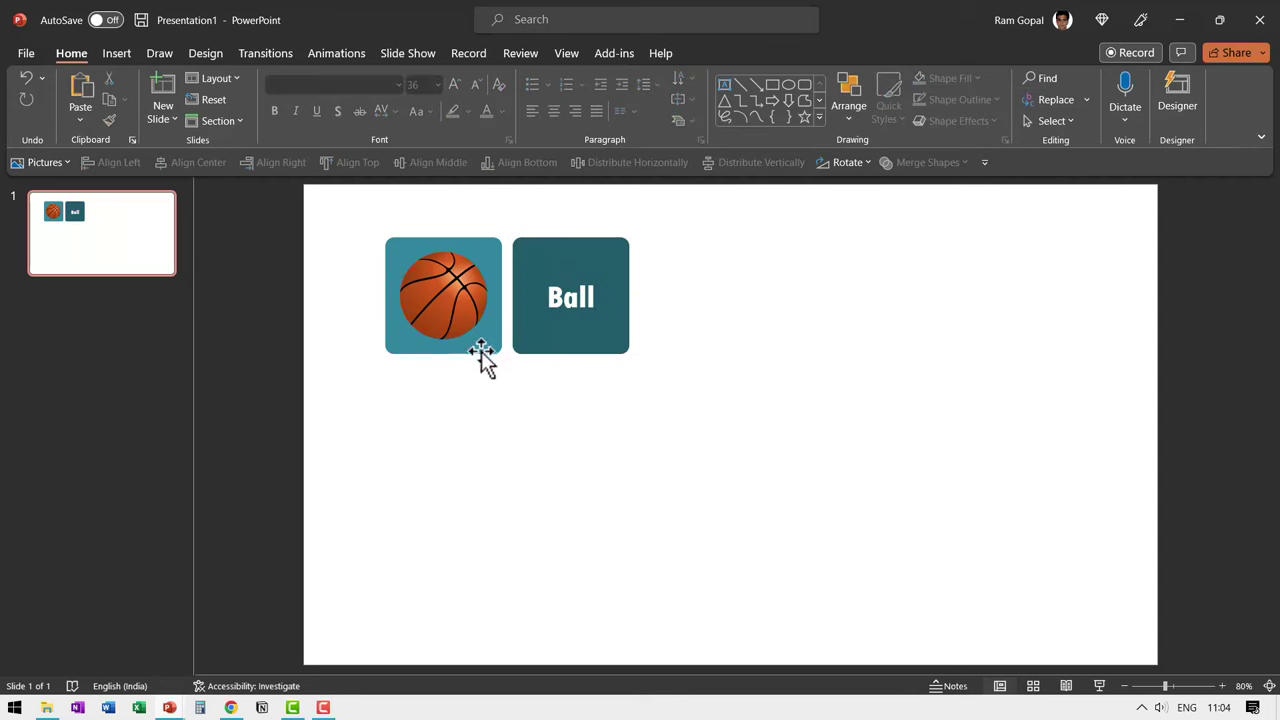
click(480, 350)
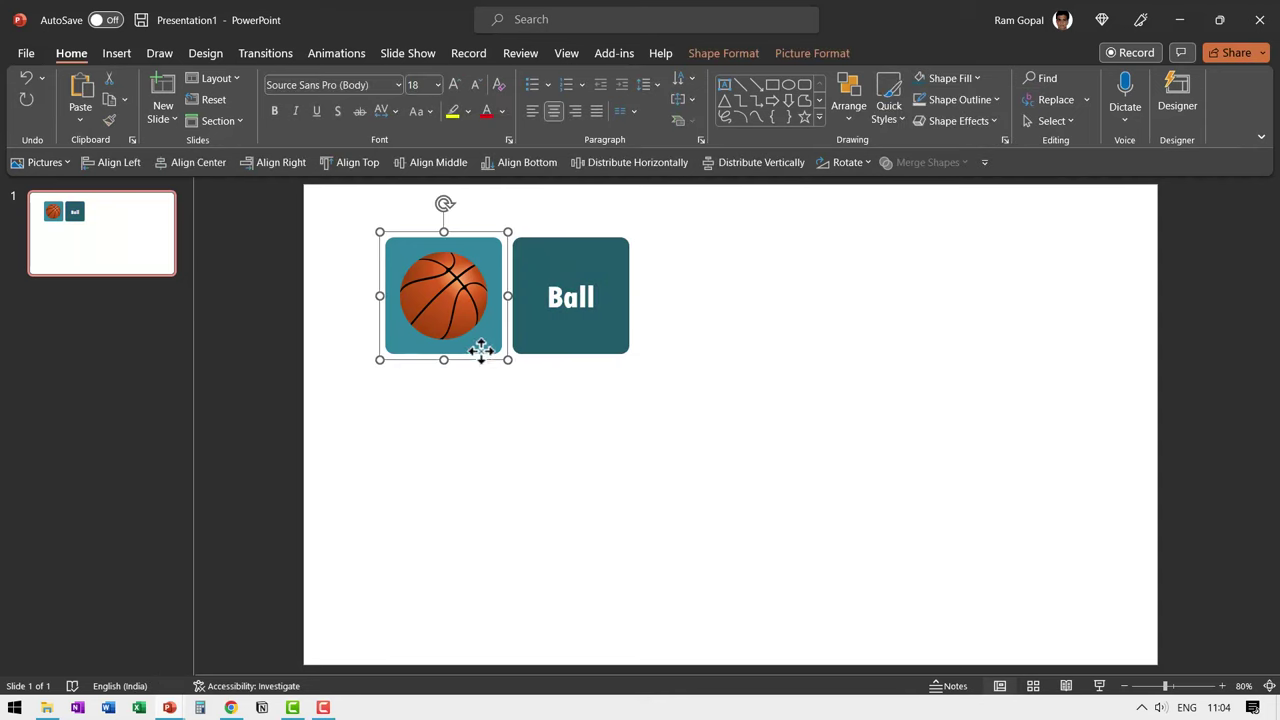
click(358, 46)
Give the basketball picture tile a Collapse exit effect from More Exit Effects
click(574, 436)
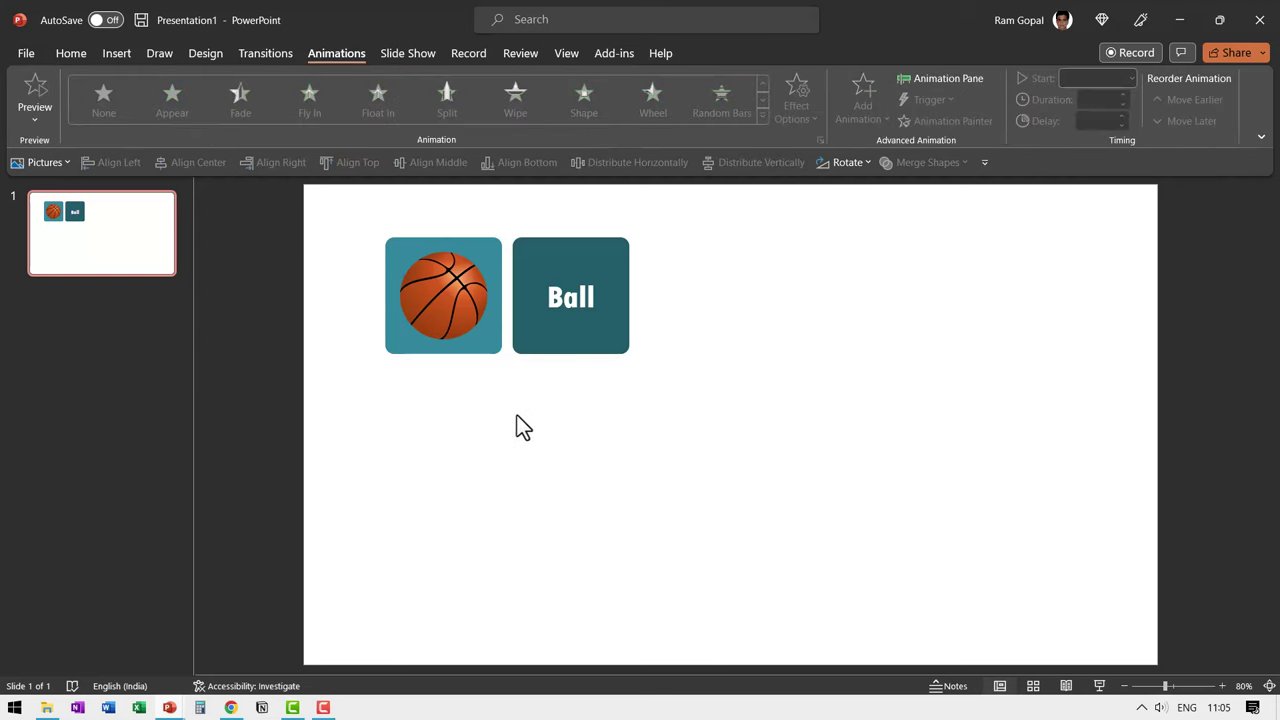
click(475, 355)
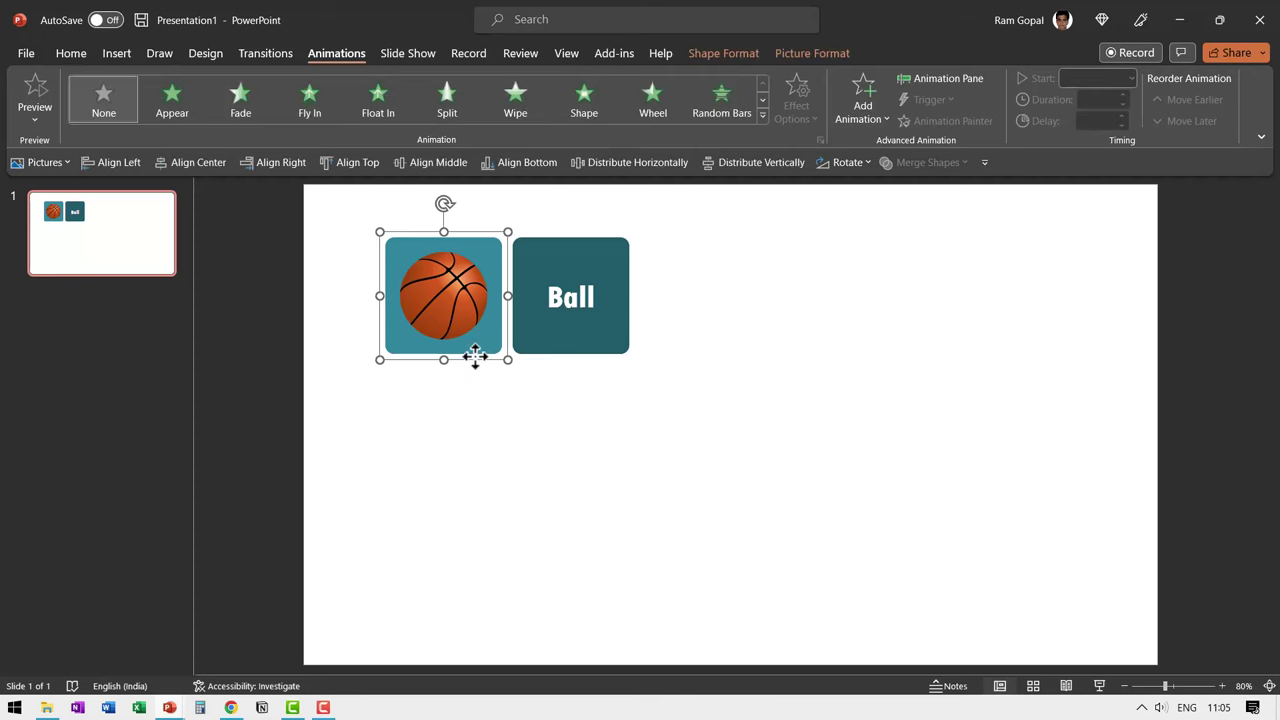
click(762, 114)
scroll(134, 527, down, 1)
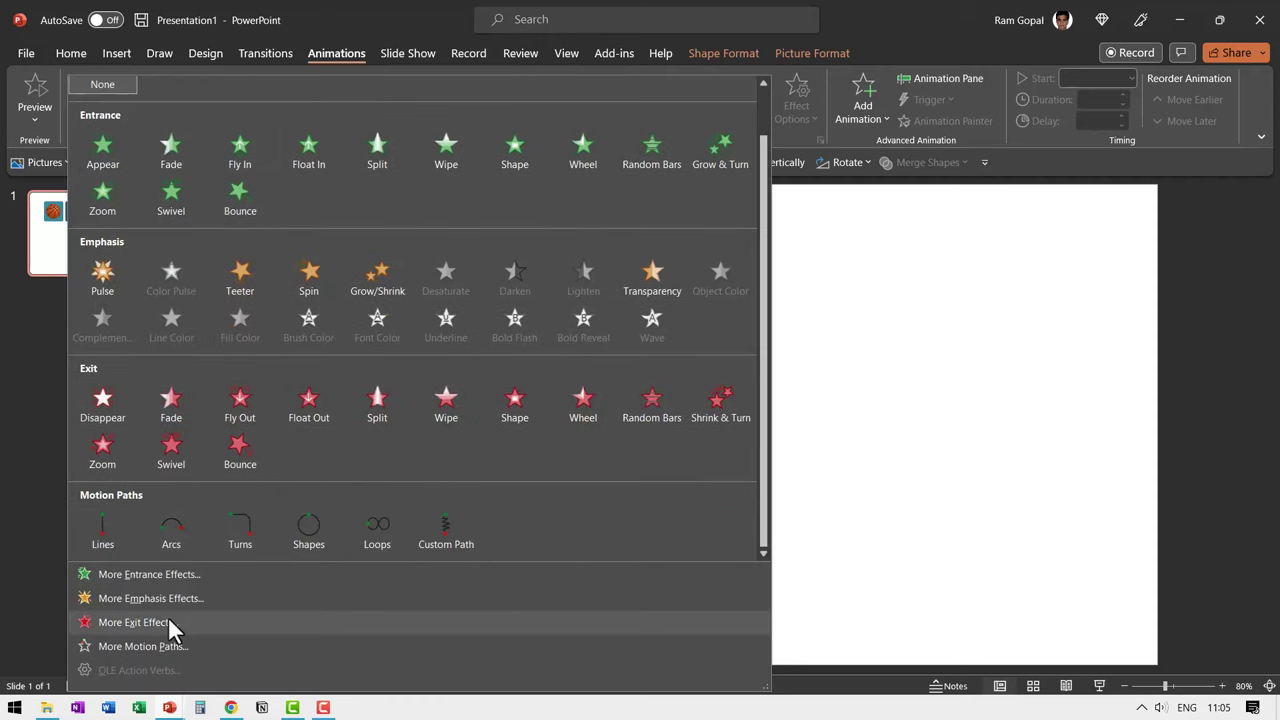
click(140, 622)
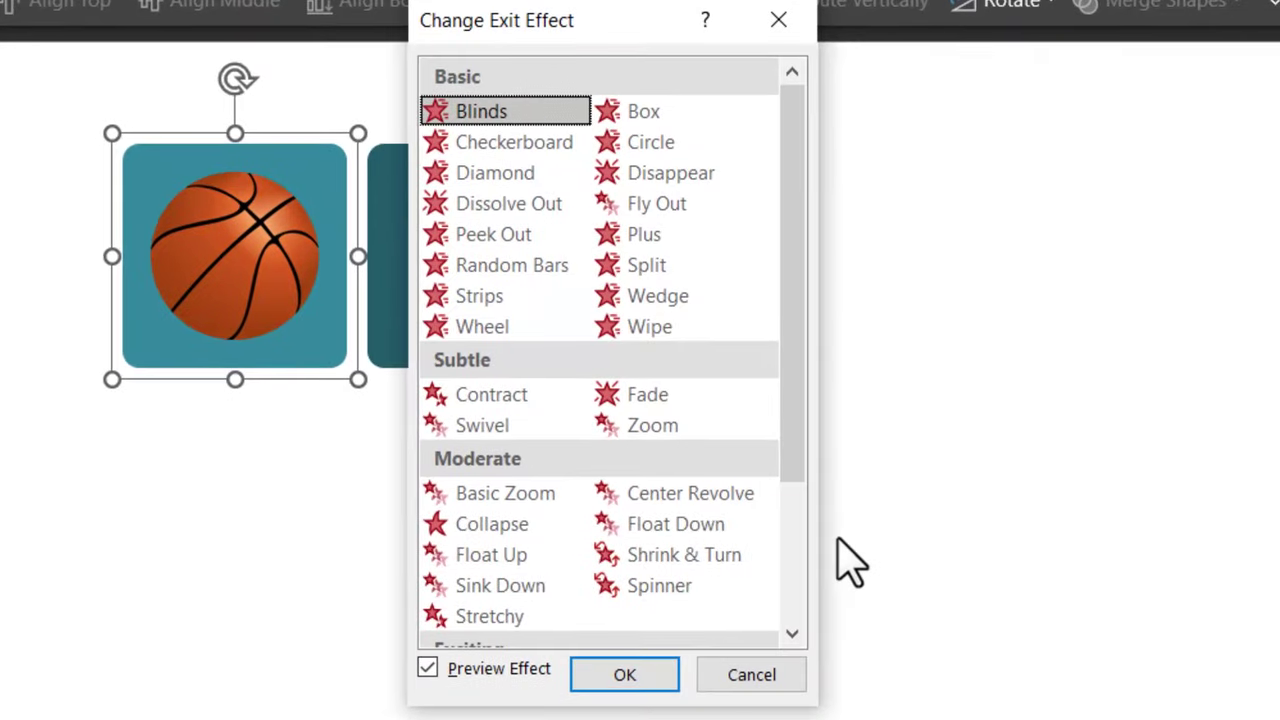
drag(794, 406, 814, 457)
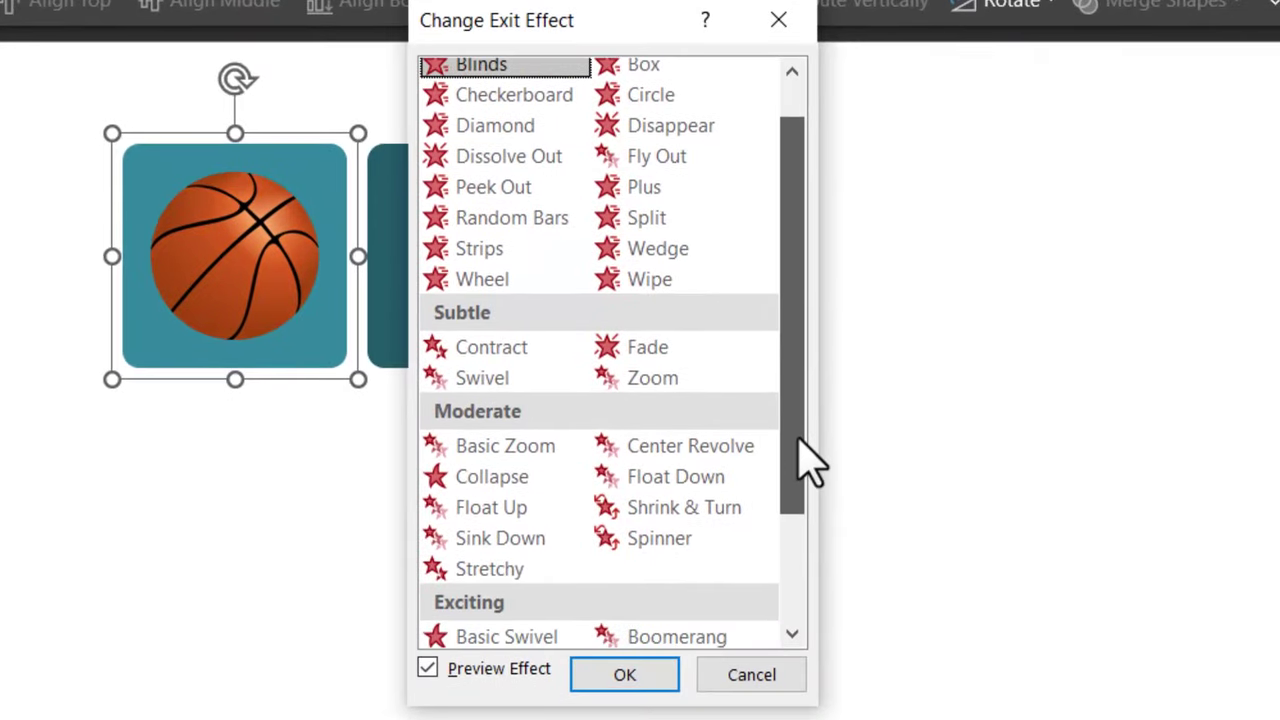
click(488, 477)
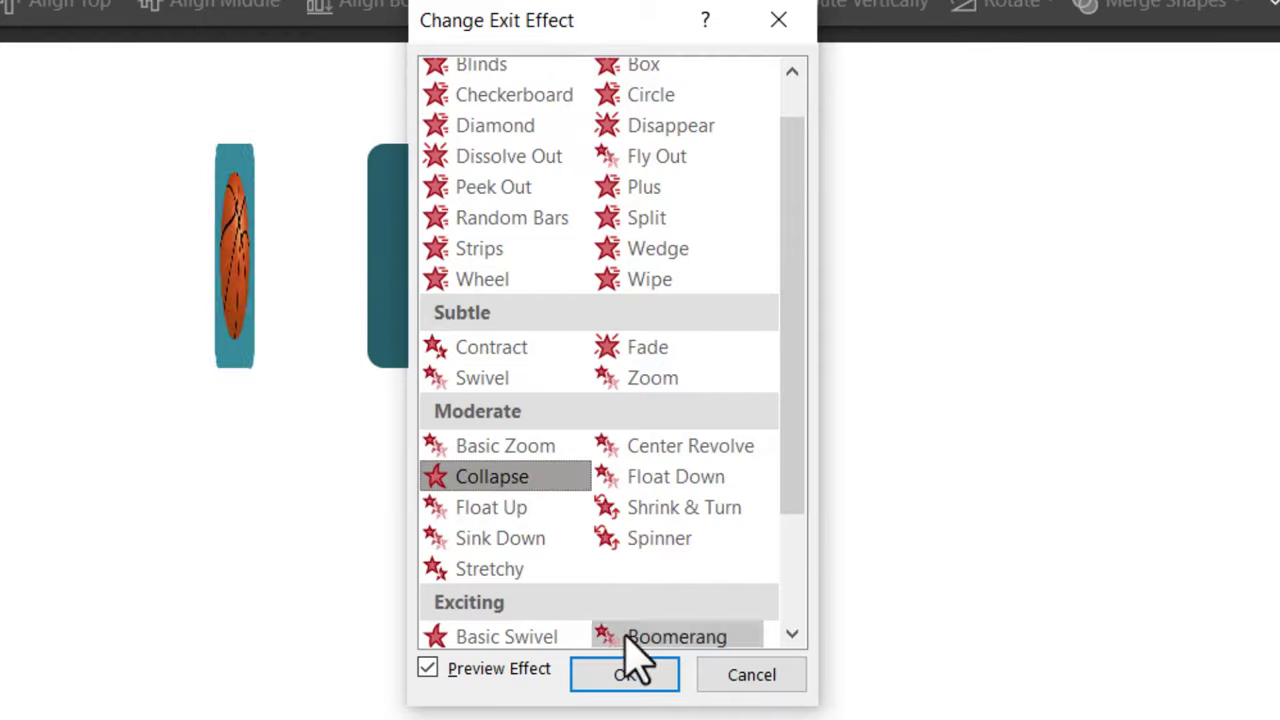
click(641, 676)
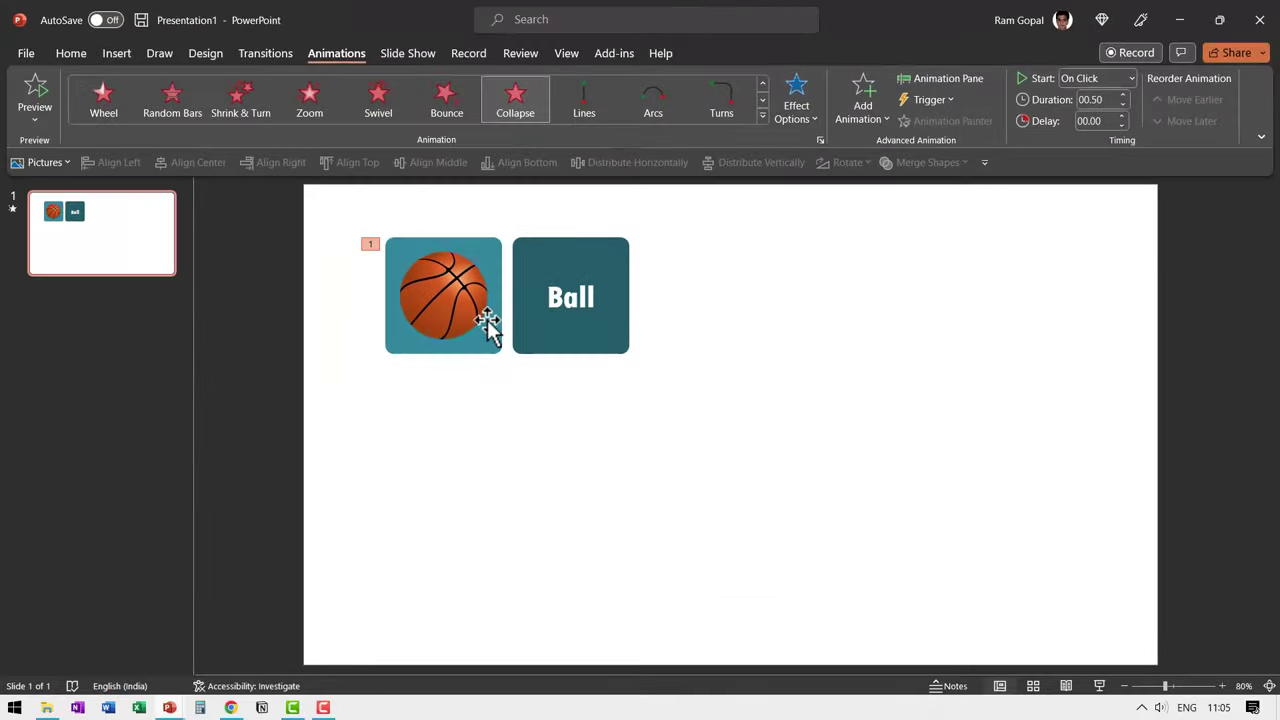
Apply the Stretch entrance effect to the Ball label tile
click(580, 350)
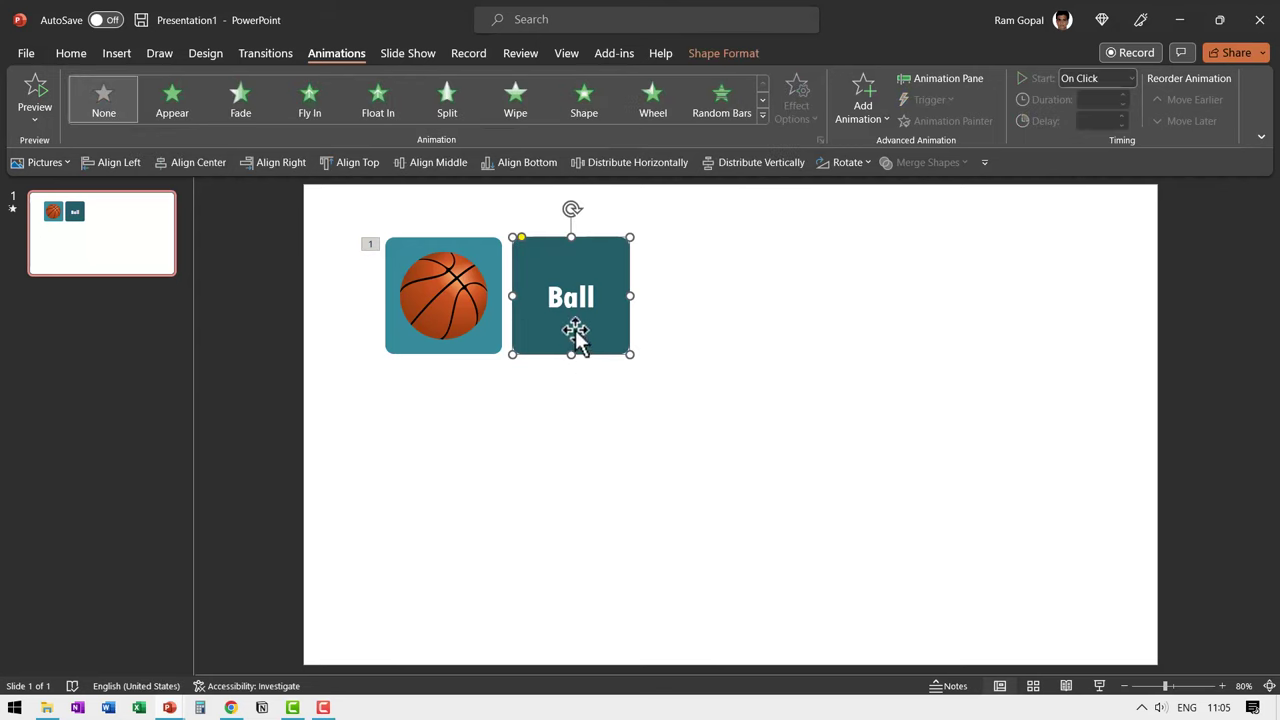
click(762, 115)
click(134, 565)
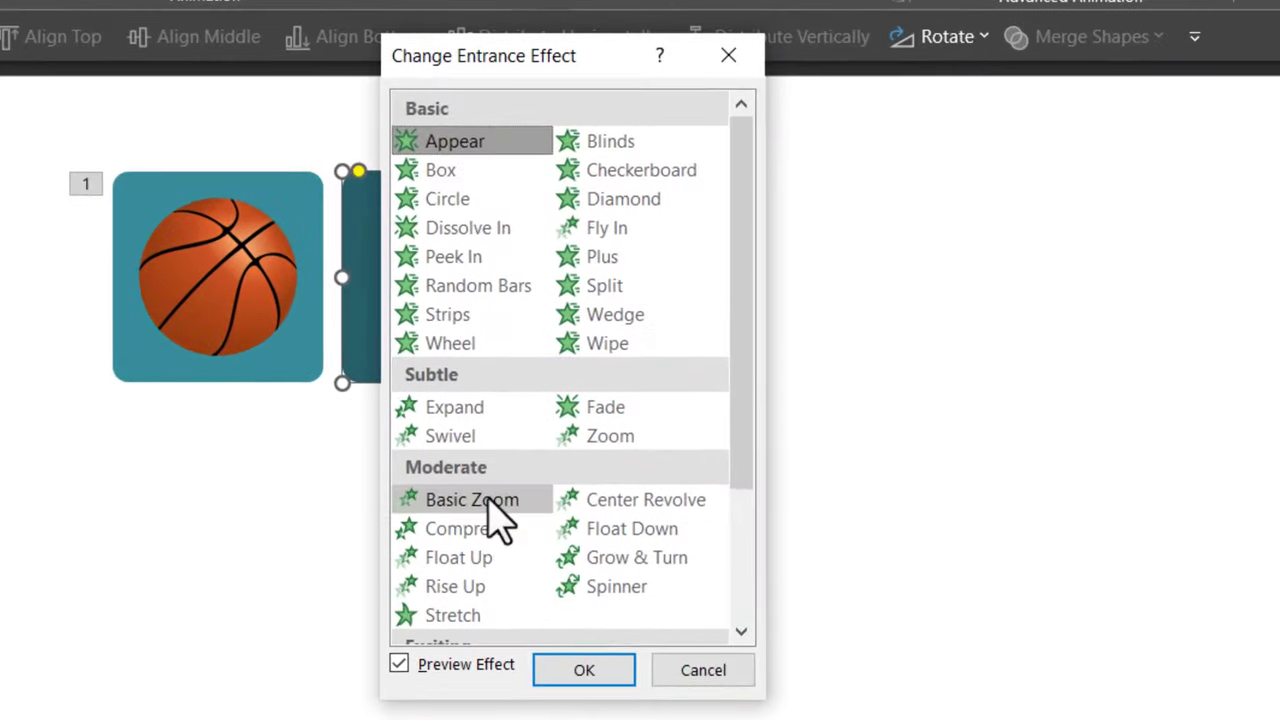
scroll(575, 440, down, 1)
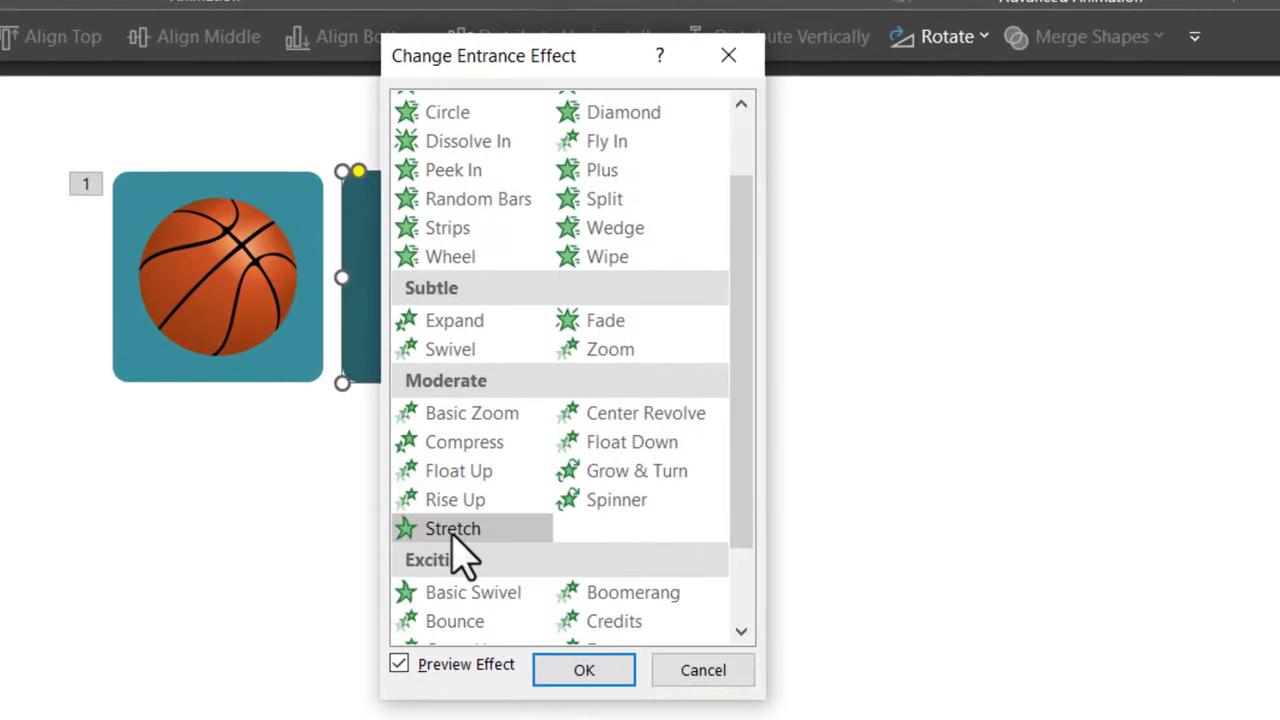
click(452, 535)
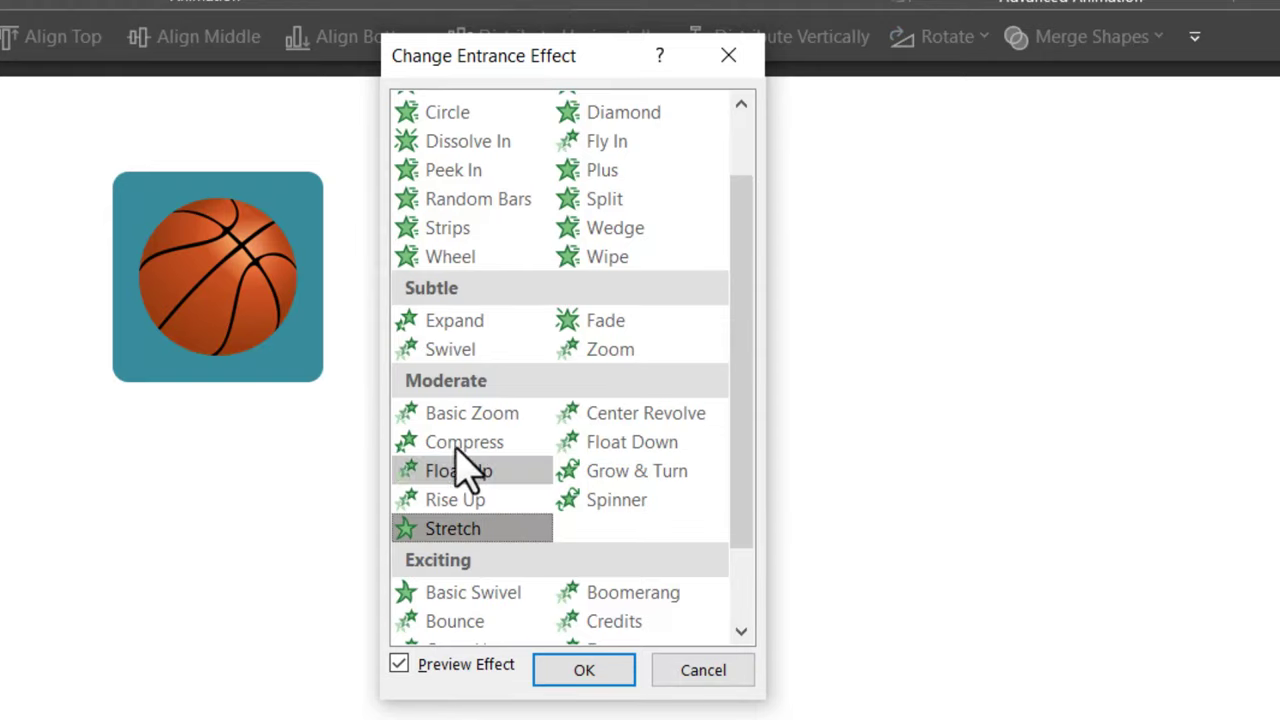
click(455, 530)
click(584, 672)
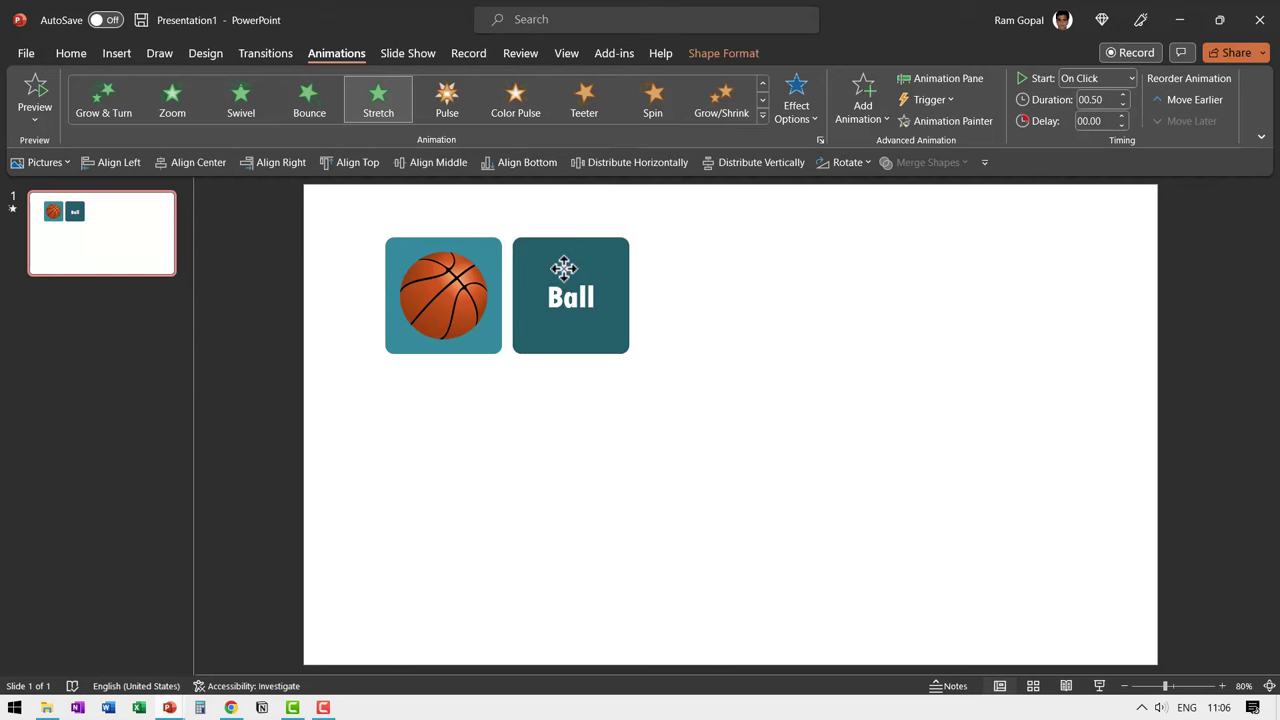
Stack the Ball tile onto the basketball tile and test it in the slide show
right_click(564, 270)
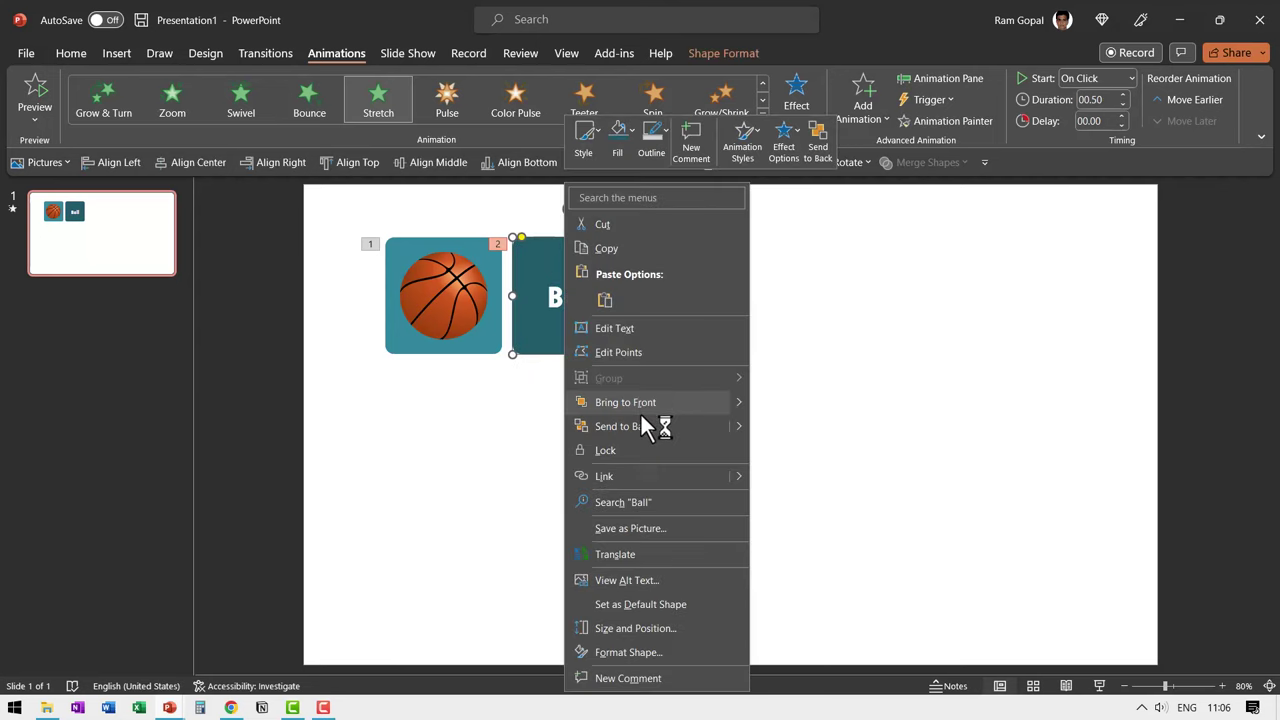
key(Escape)
drag(583, 260, 455, 260)
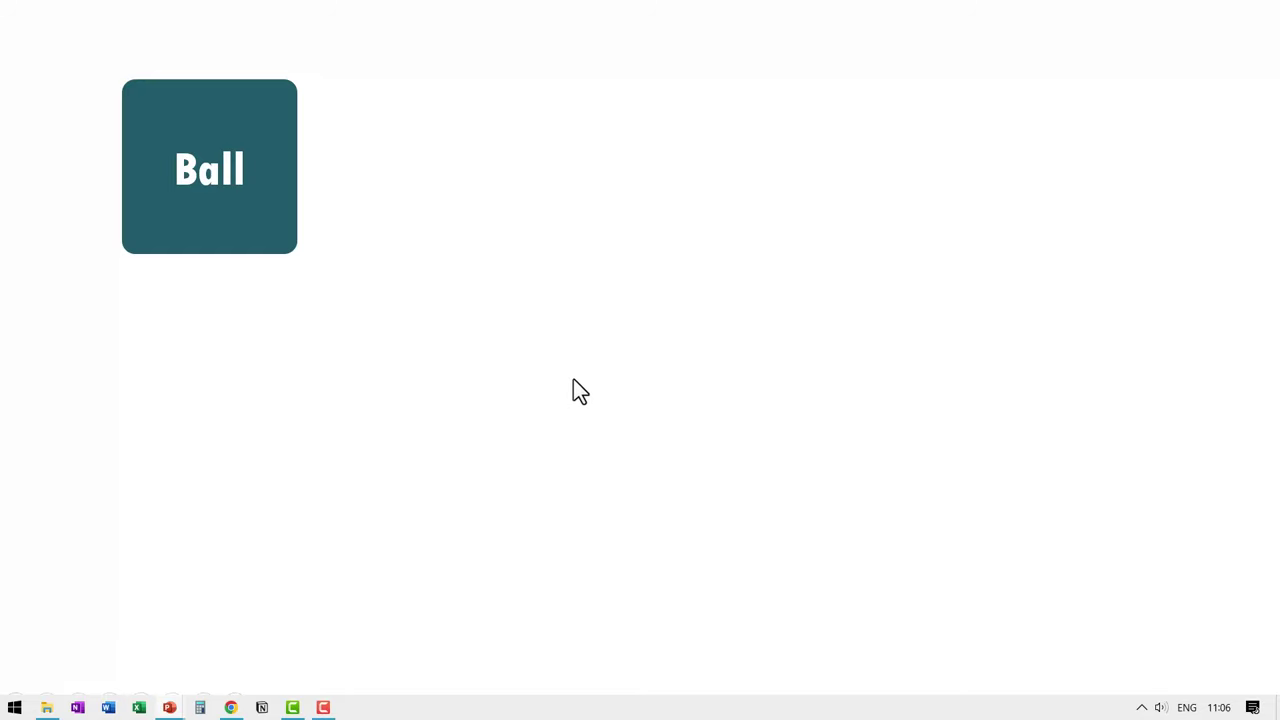
key(Escape)
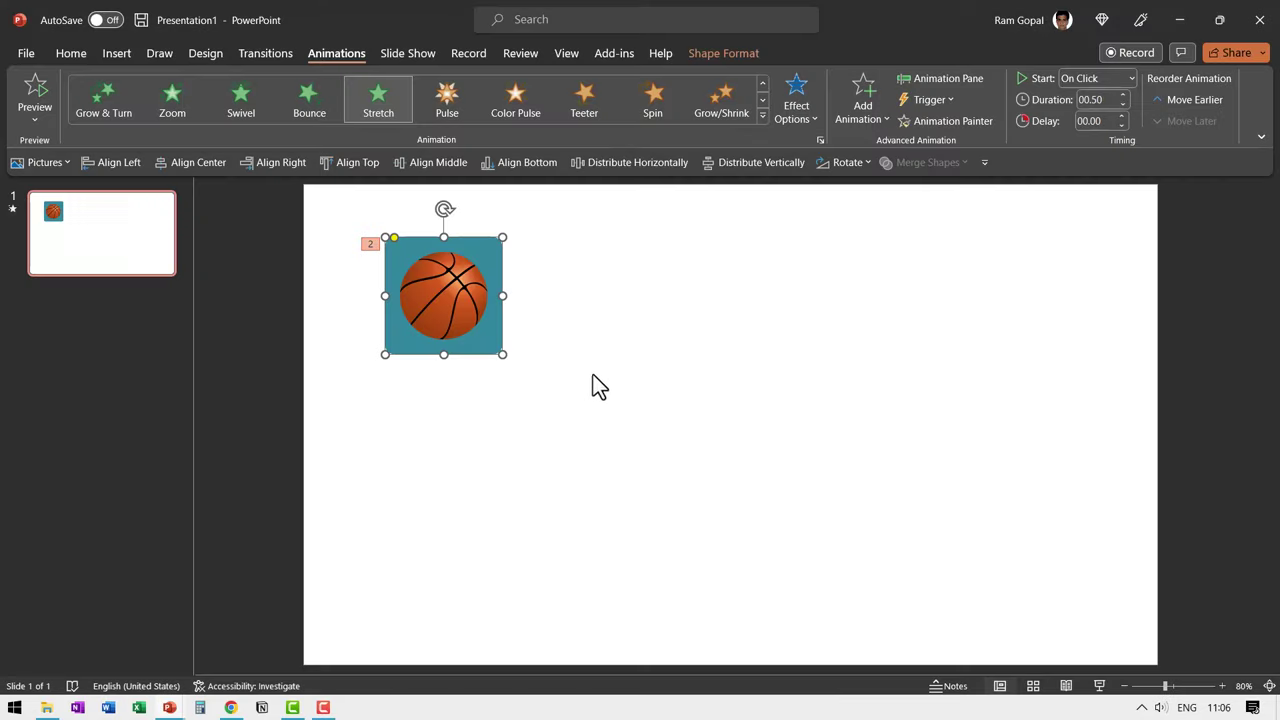
In the Animation Pane, set the Ball Stretch entrance to start After Previous
click(944, 80)
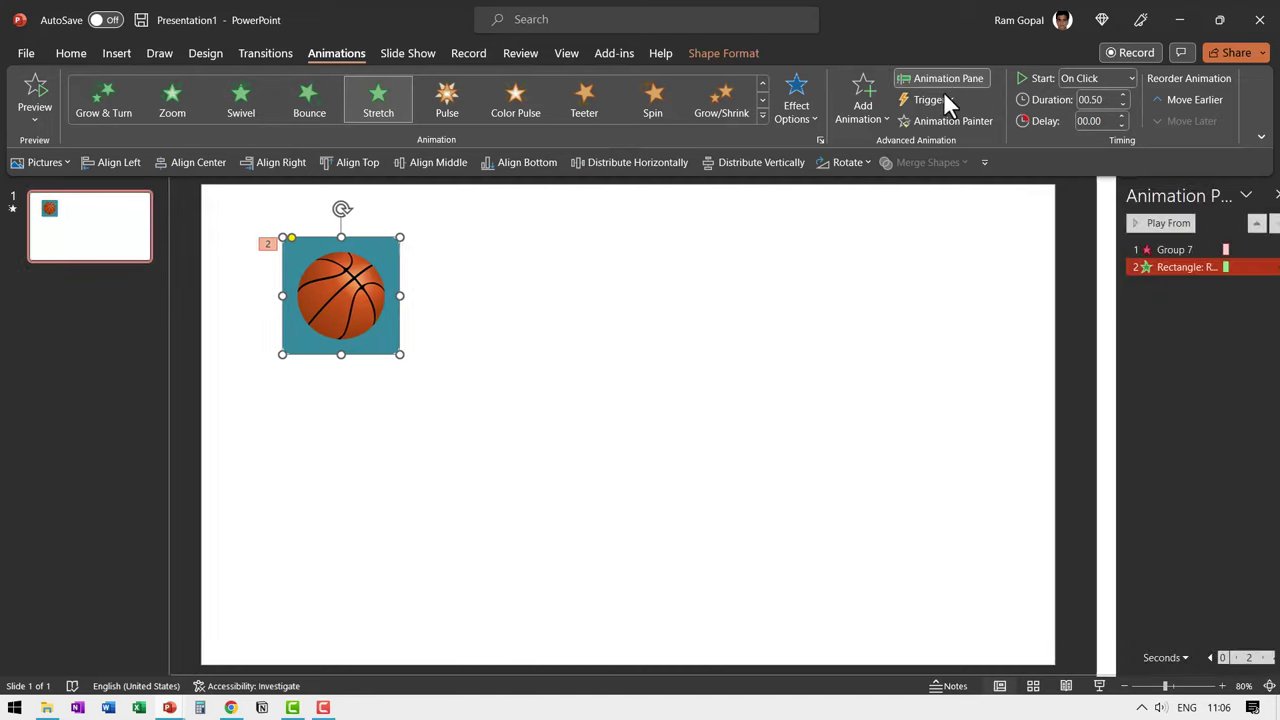
click(1135, 267)
click(1090, 78)
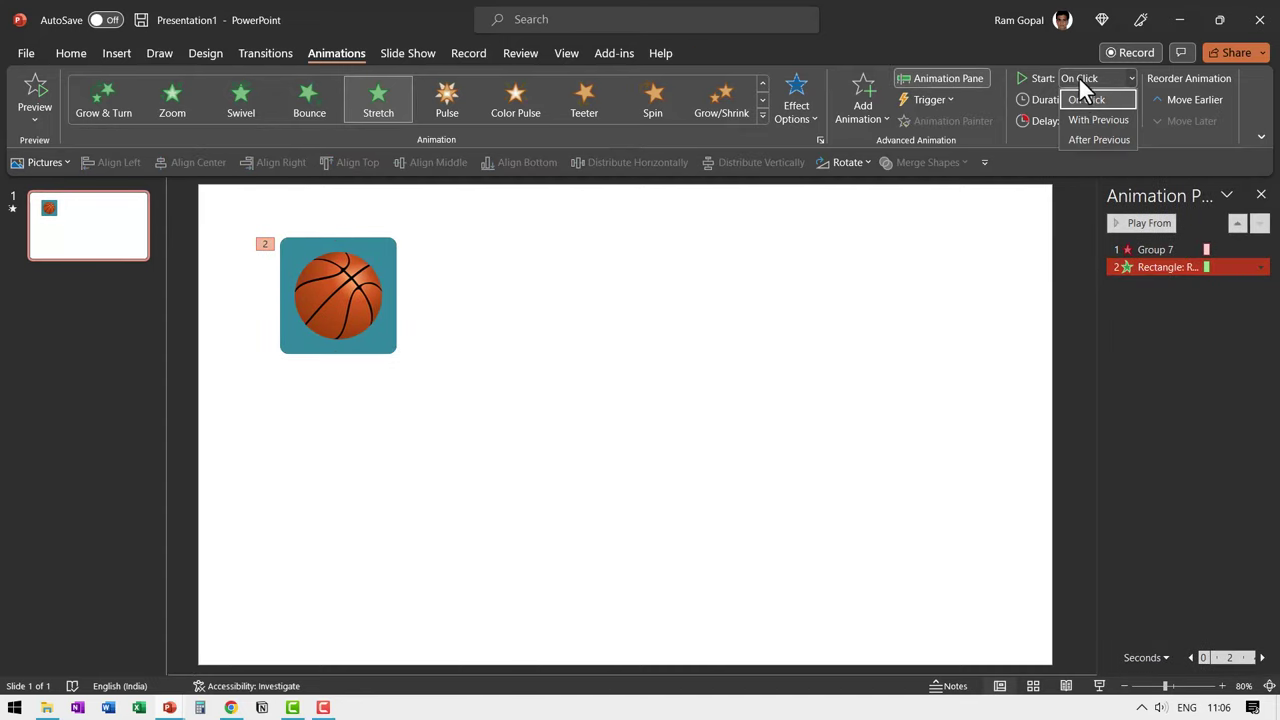
click(1085, 143)
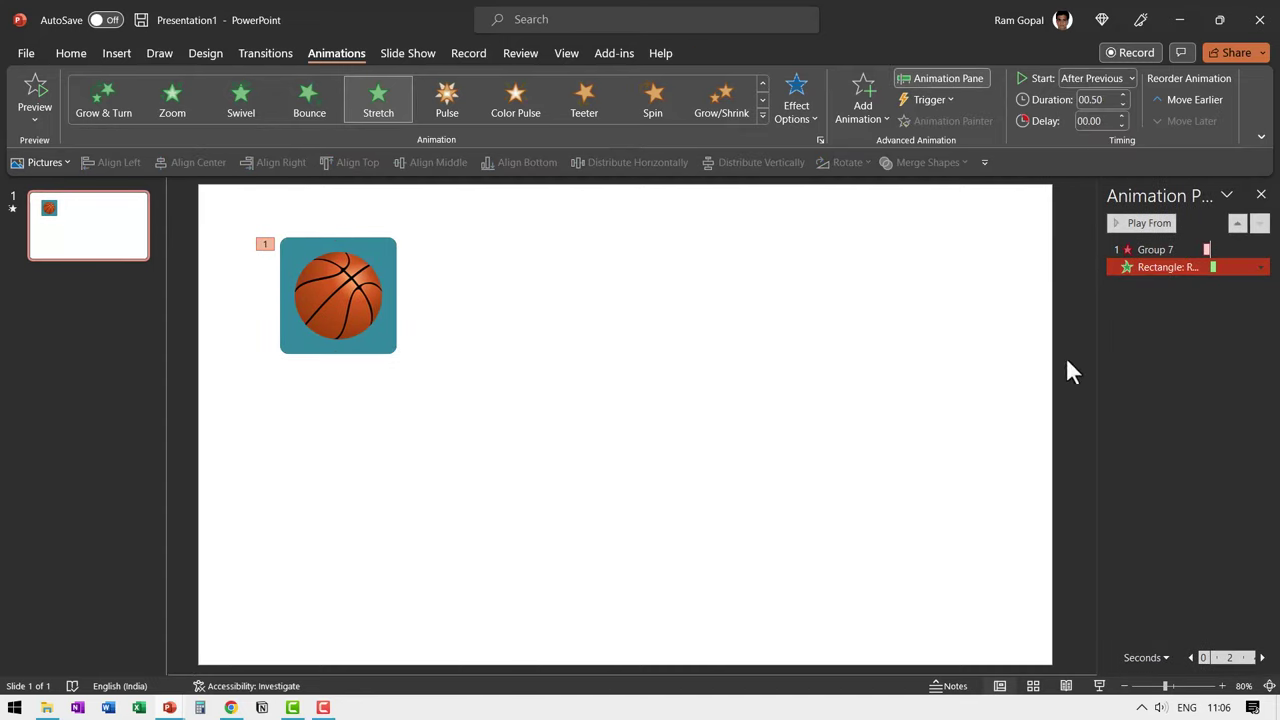
key(Up)
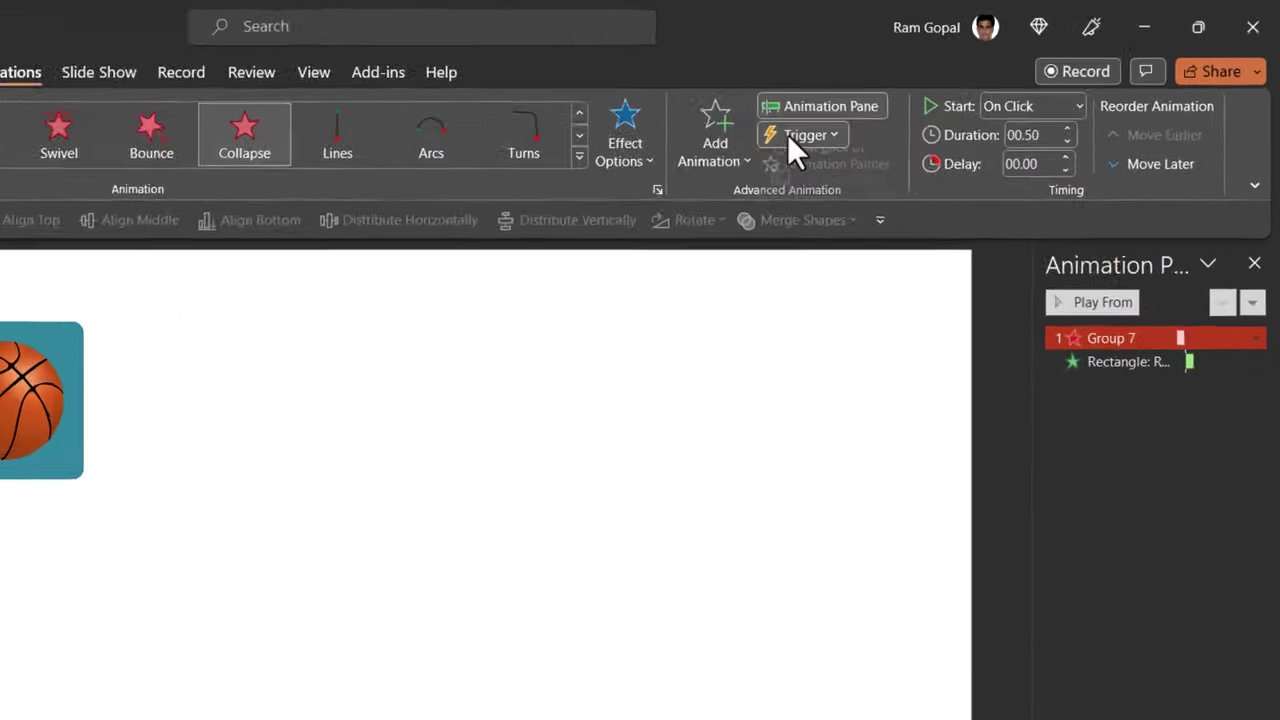
Trigger Group 7's exit on a click of Group 7 and move the Ball entrance beneath it
click(920, 100)
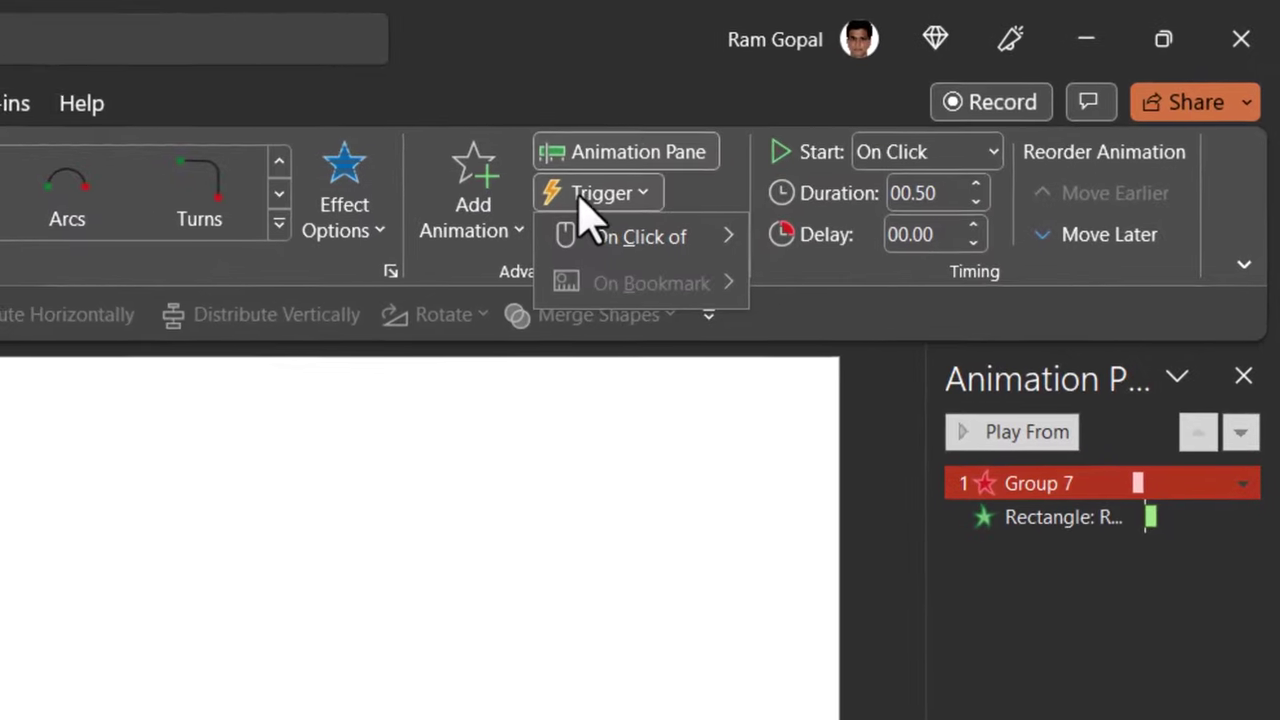
mouse_move(637, 238)
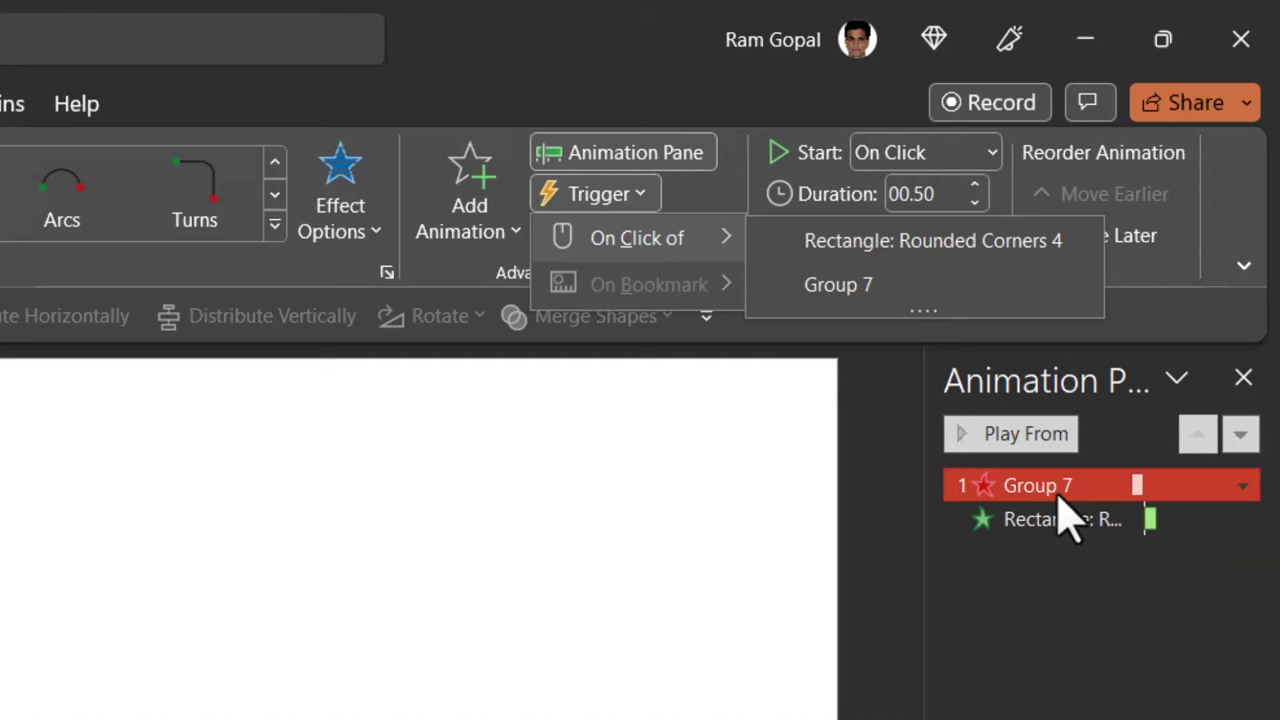
click(843, 300)
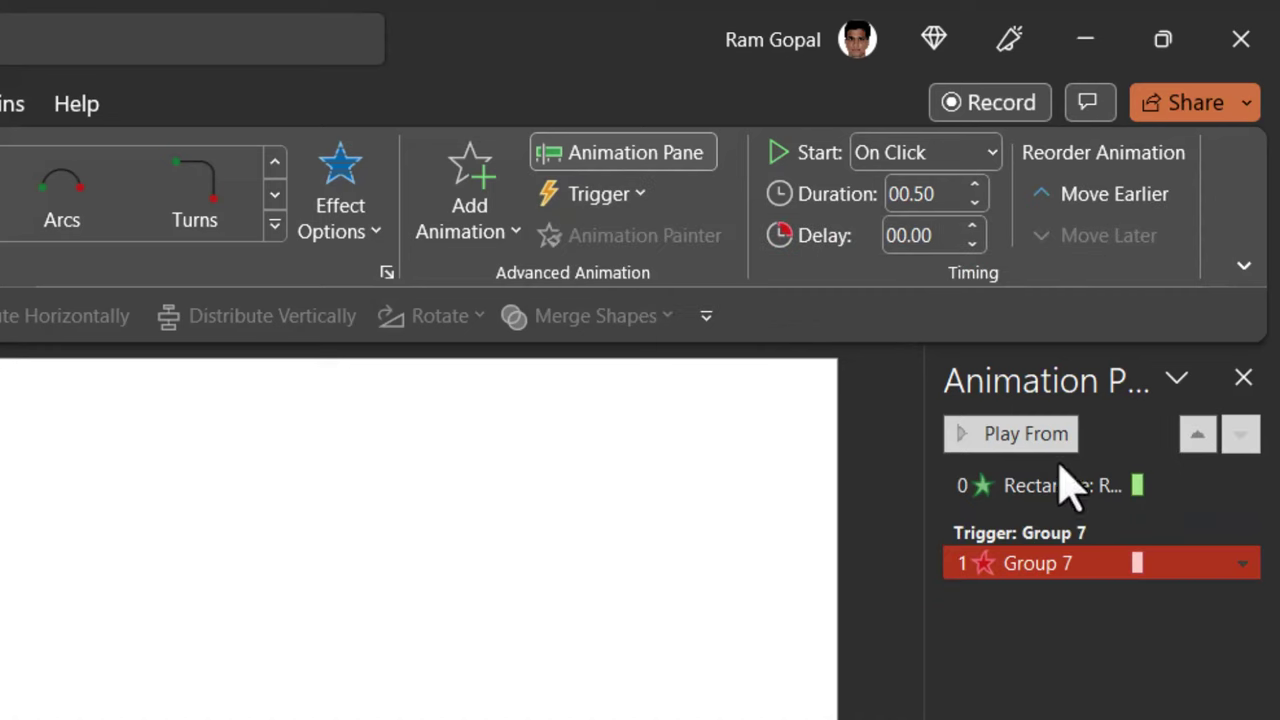
click(1045, 484)
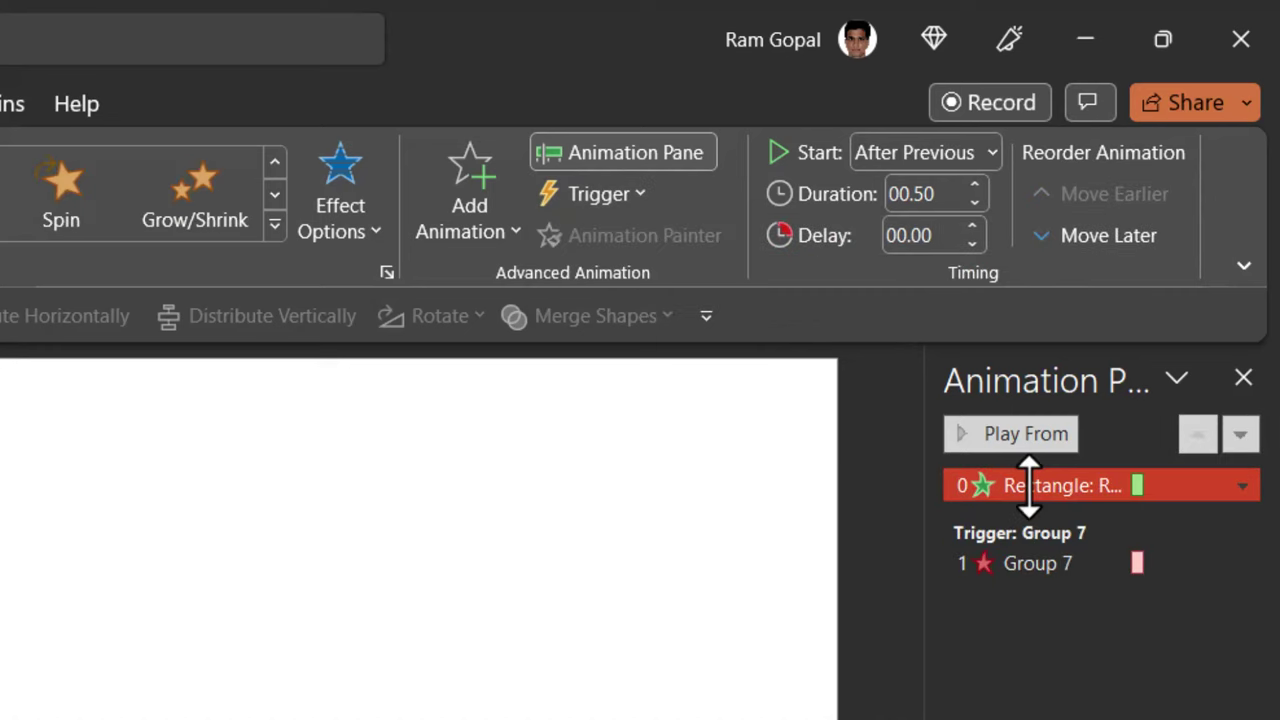
drag(1029, 485, 1062, 615)
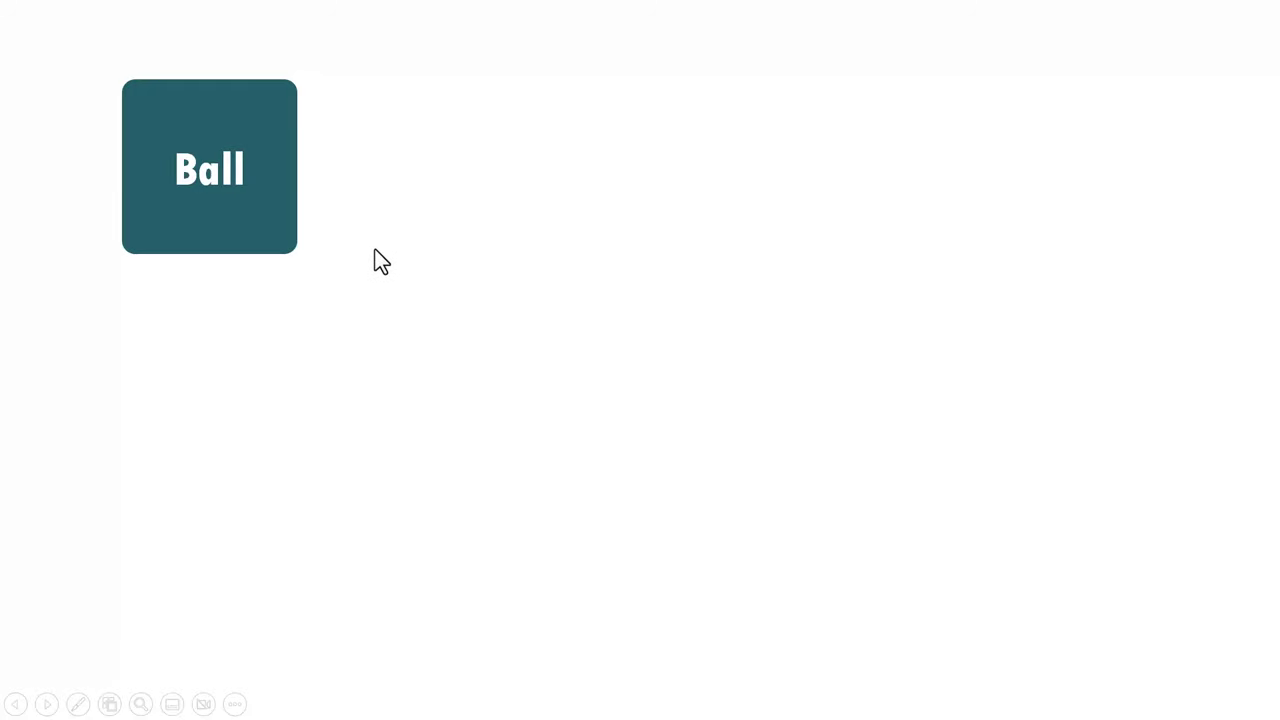
Duplicate the basketball tile with Ctrl+D to build a row of copies beside it
key(Escape)
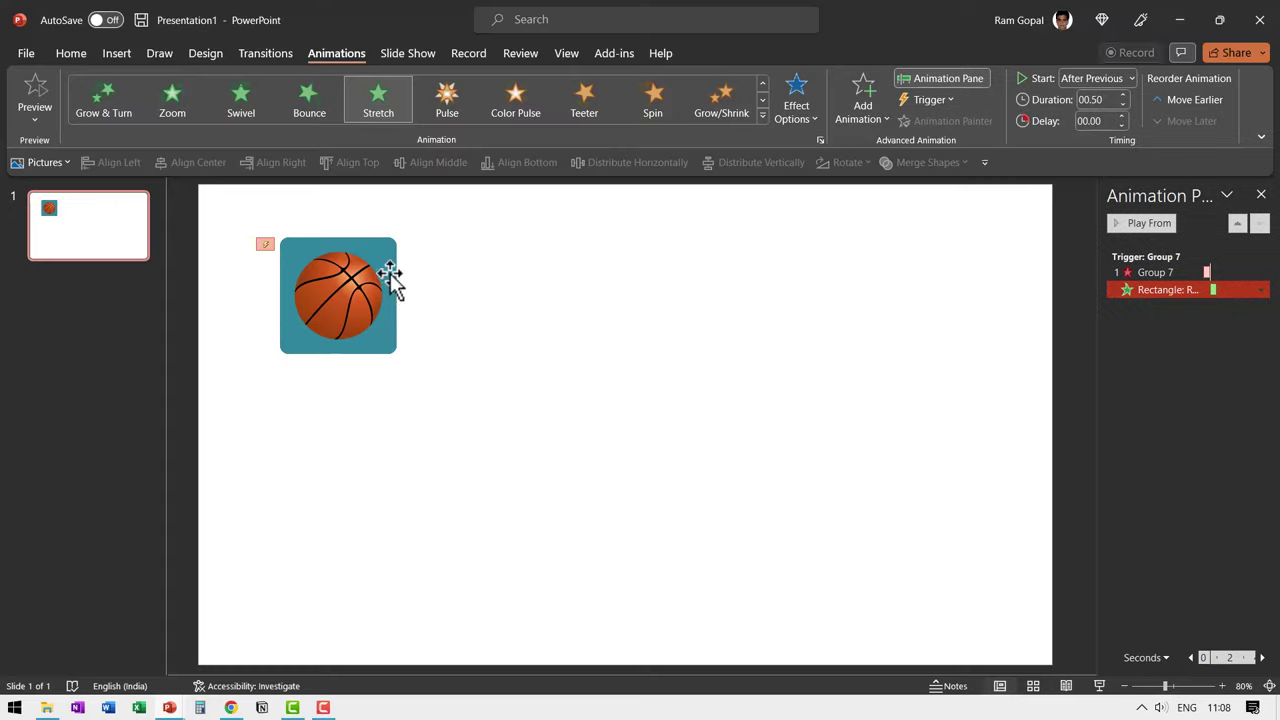
drag(502, 444, 216, 191)
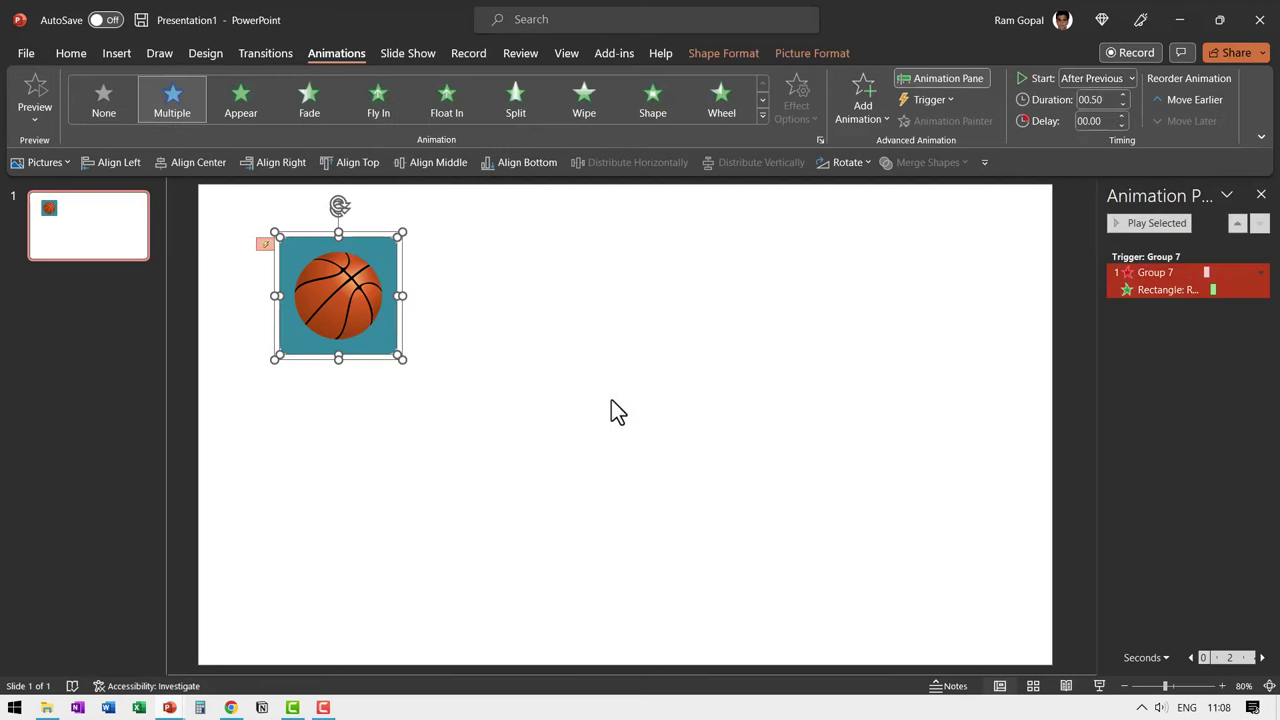
key(ctrl+d)
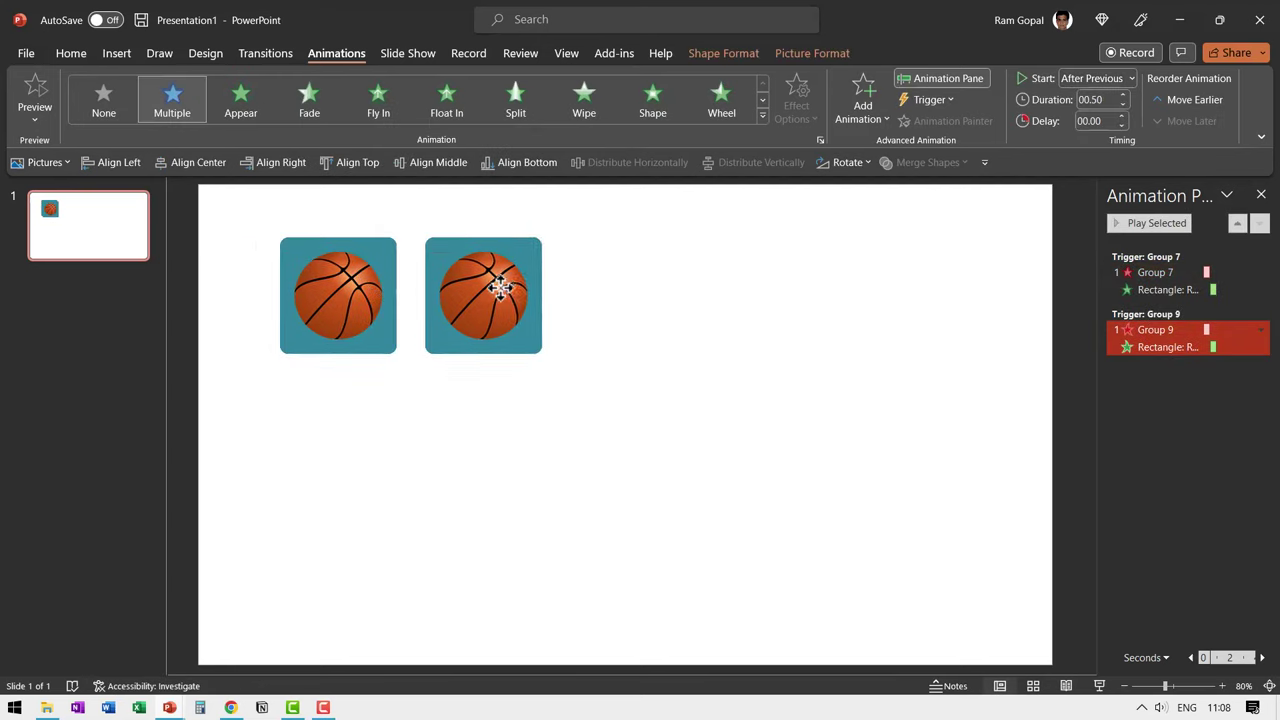
drag(370, 295, 484, 290)
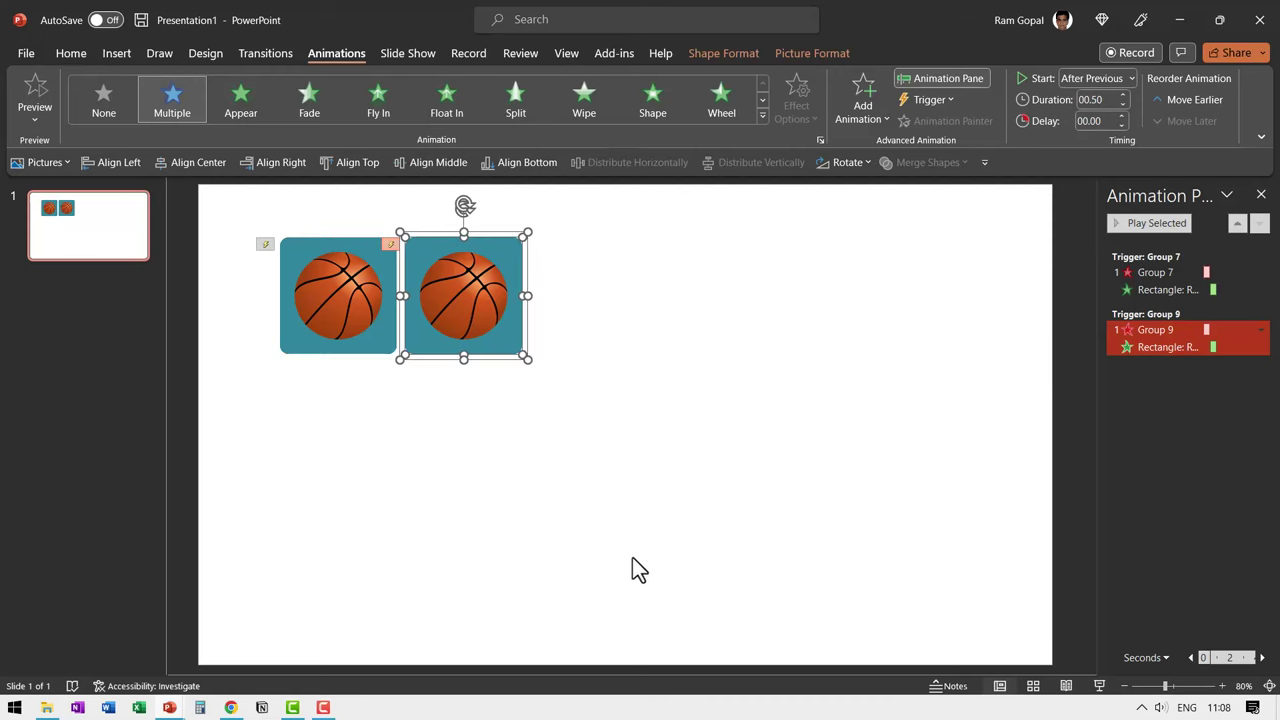
key(ctrl+d)
key(ctrl+d)
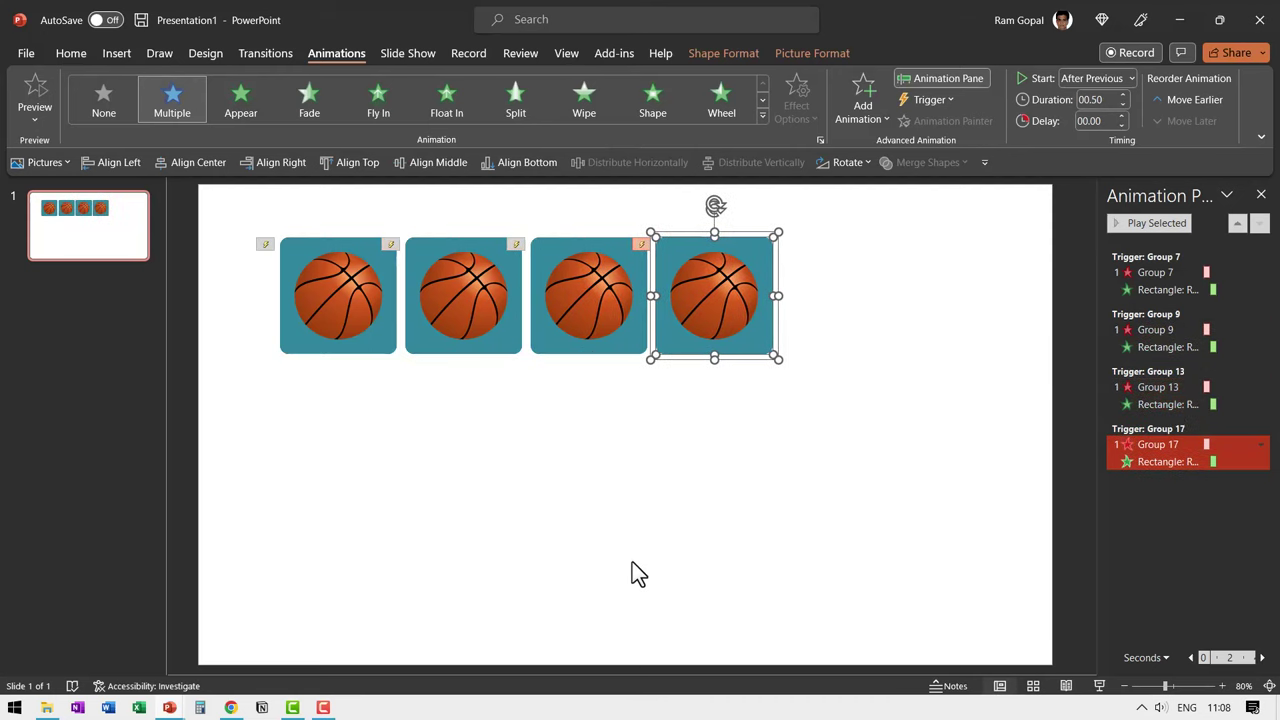
key(ctrl+d)
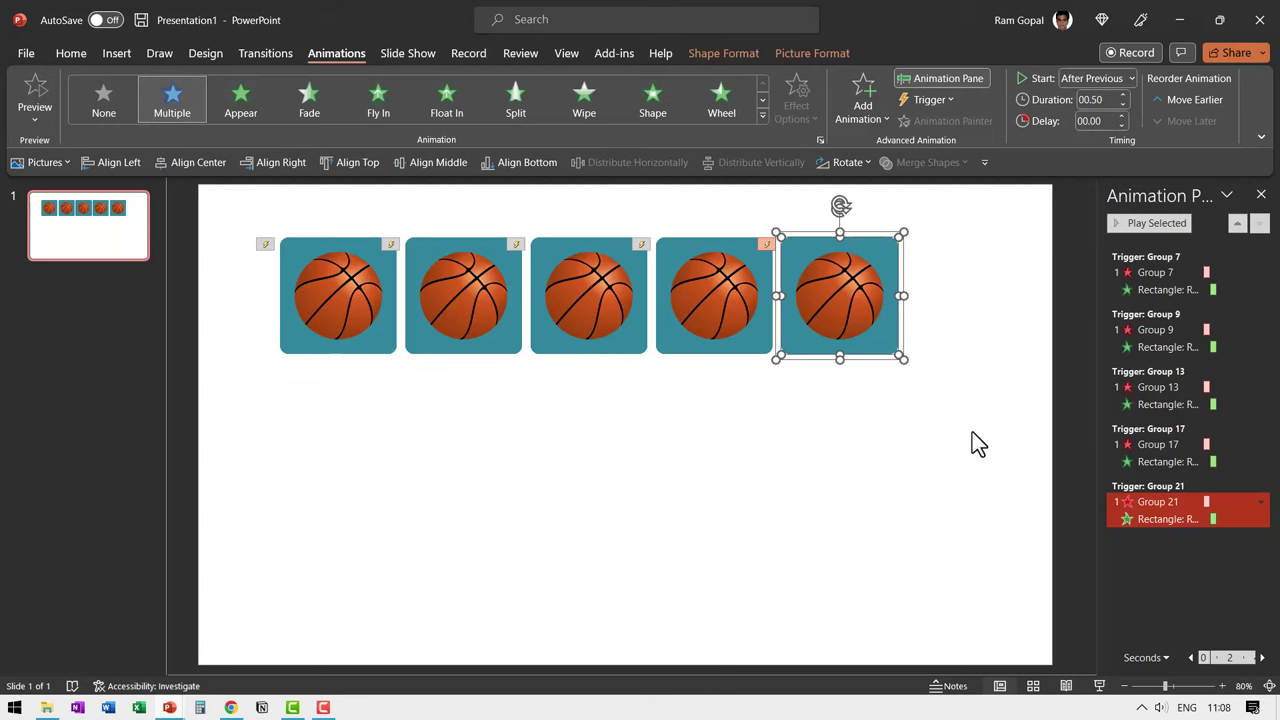
Duplicate the five-tile row into three rows and centre the fifteen-tile grid on the slide
drag(957, 430, 30, 205)
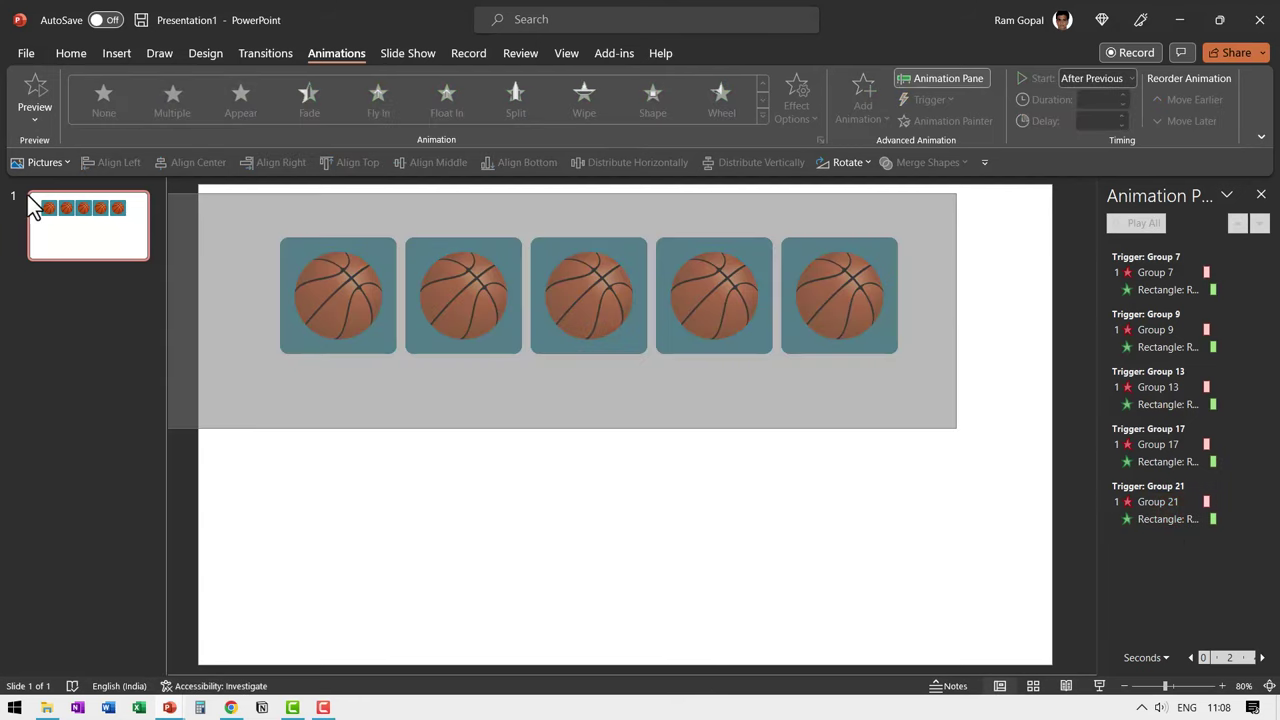
drag(584, 322, 584, 429)
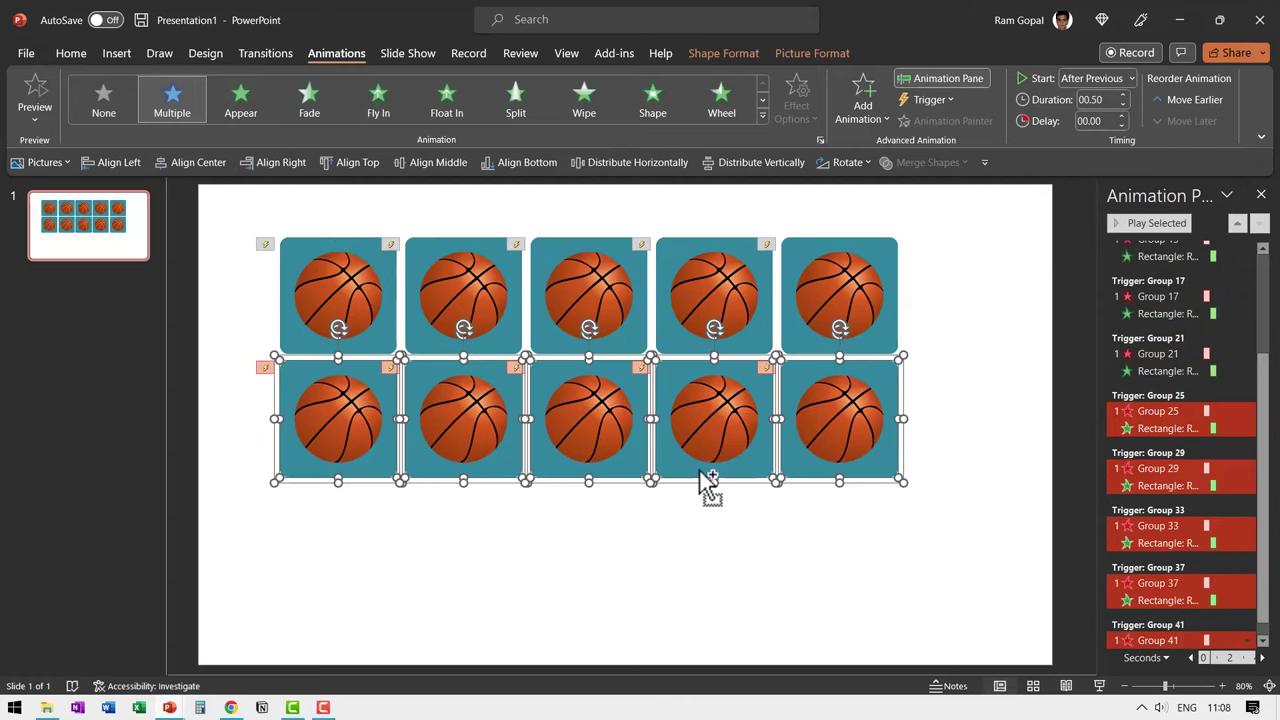
key(ctrl+d)
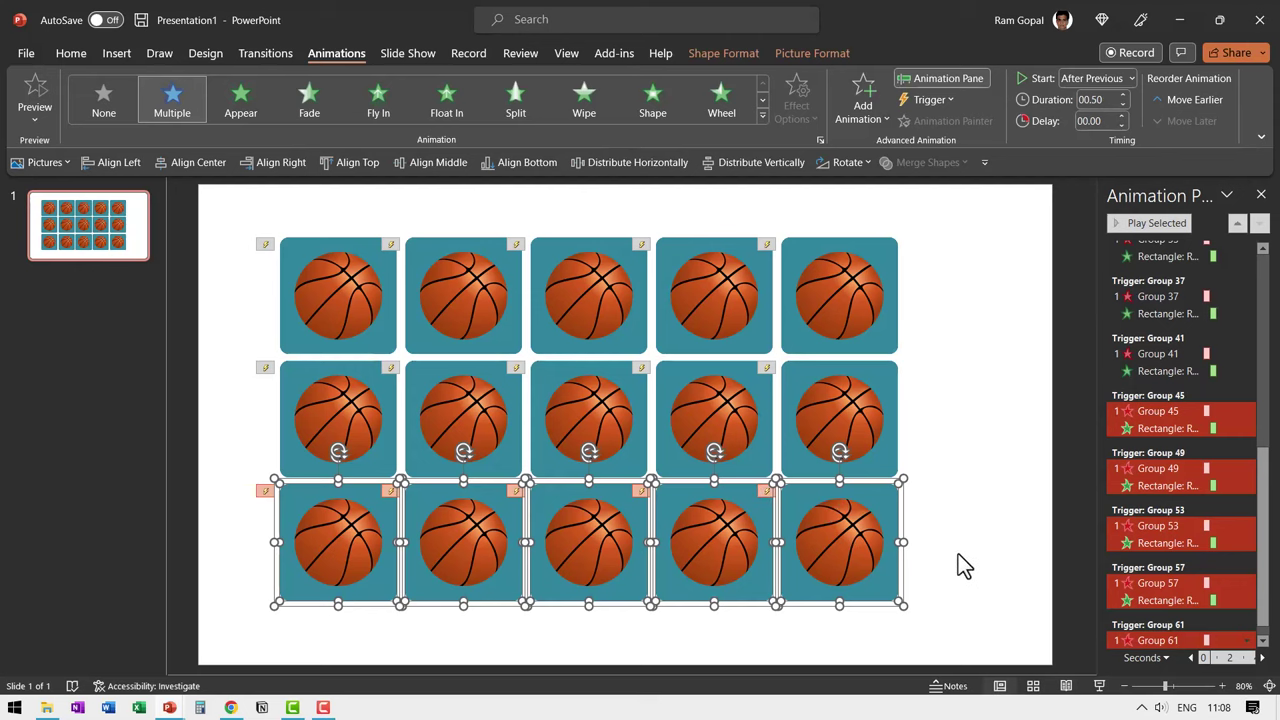
key(ctrl+a)
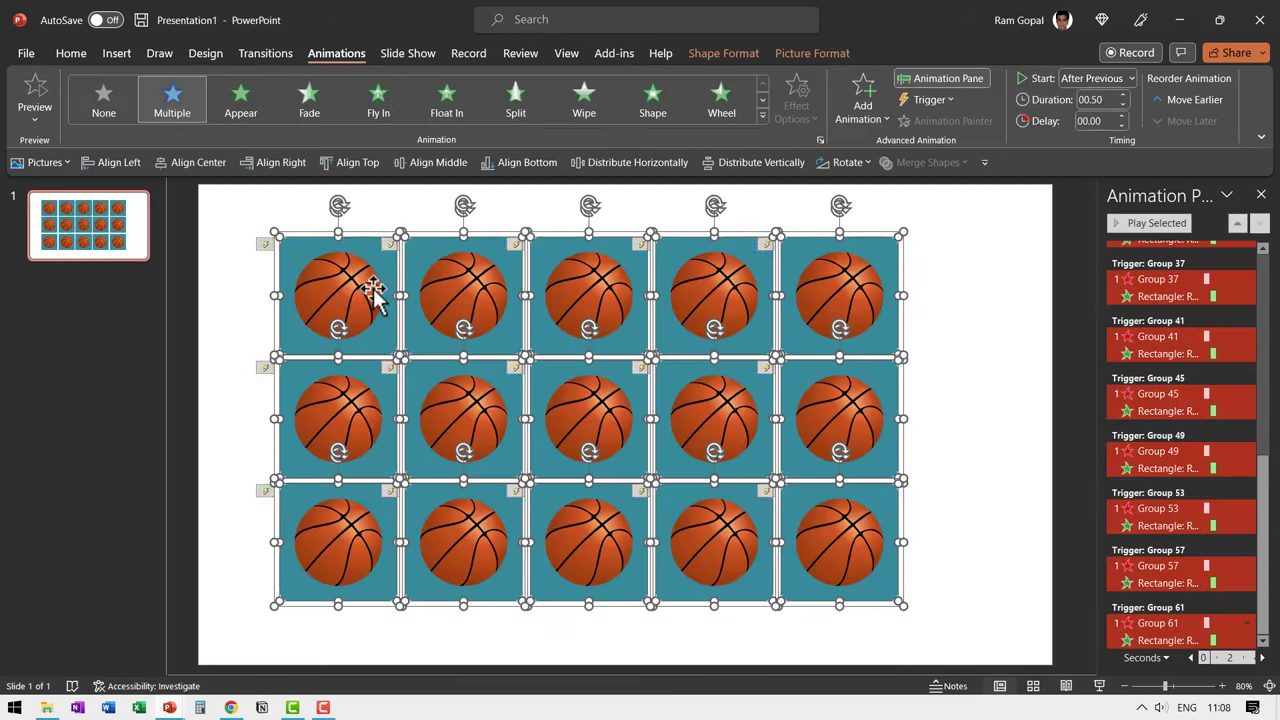
drag(376, 288, 427, 295)
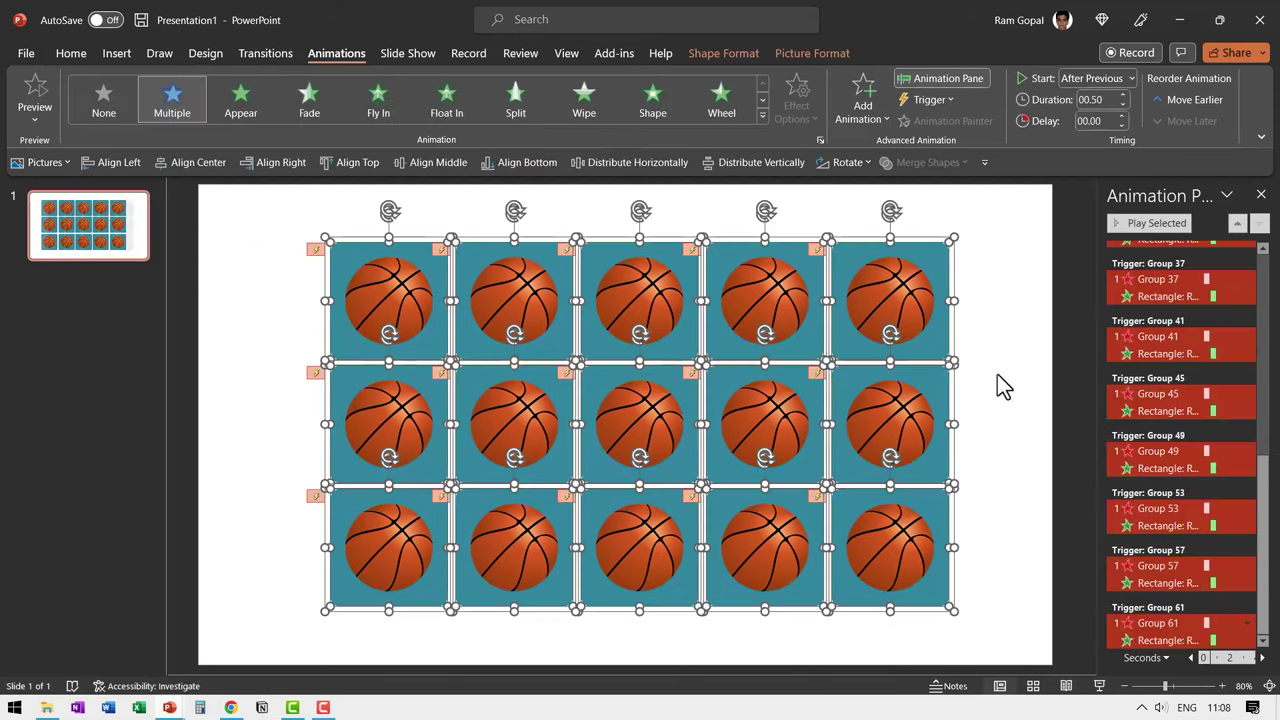
click(996, 405)
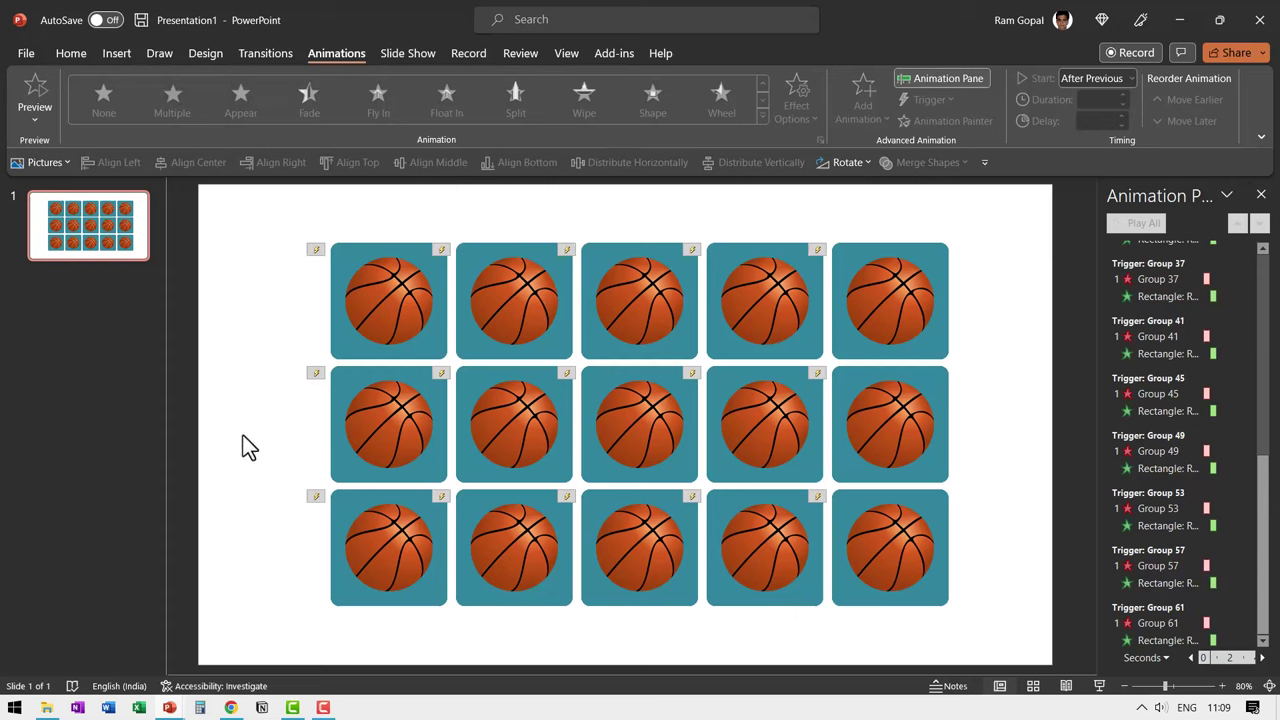
click(230, 707)
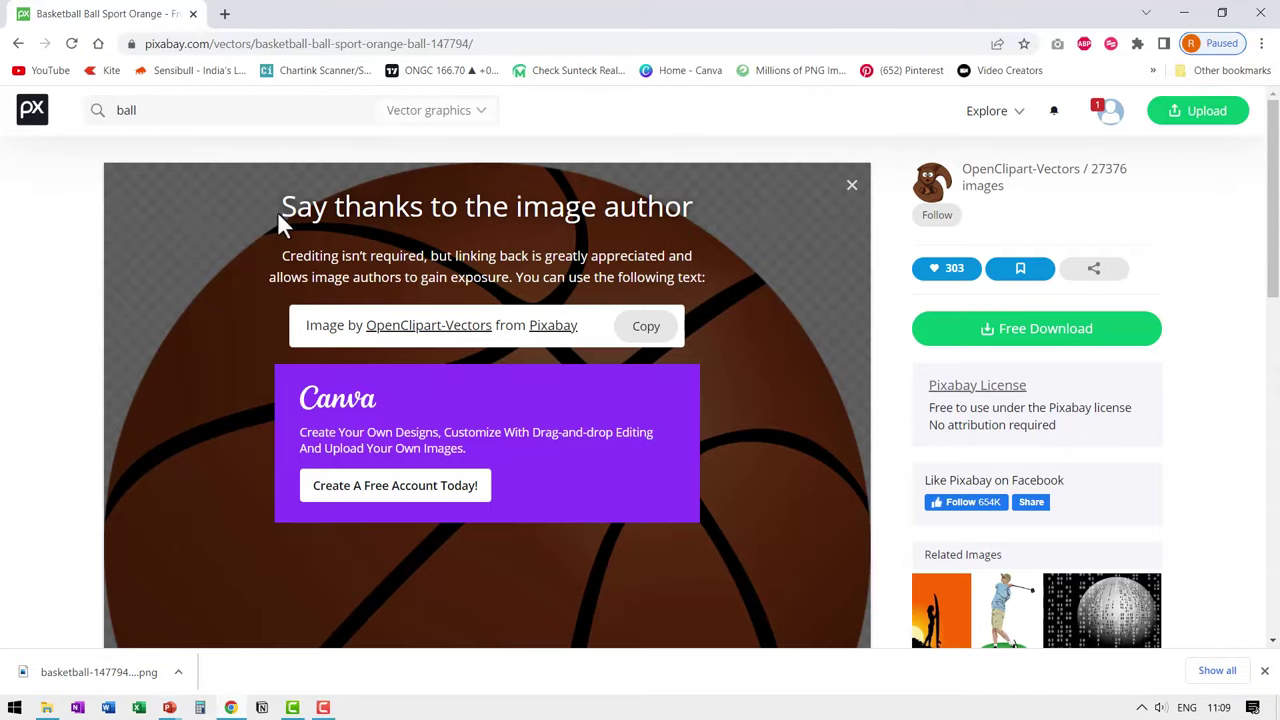
Replace the Pixabay search term 'ball' with 'dog' and run the search
double_click(125, 110)
text(g)
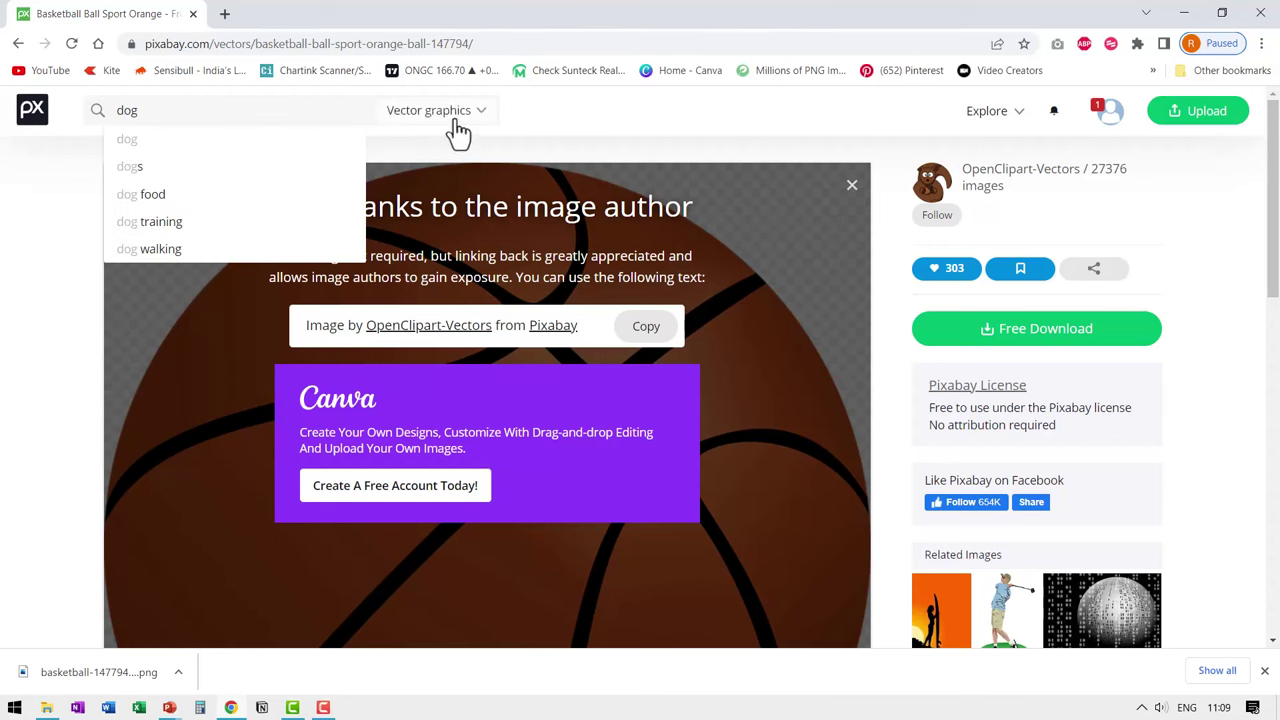
key(Return)
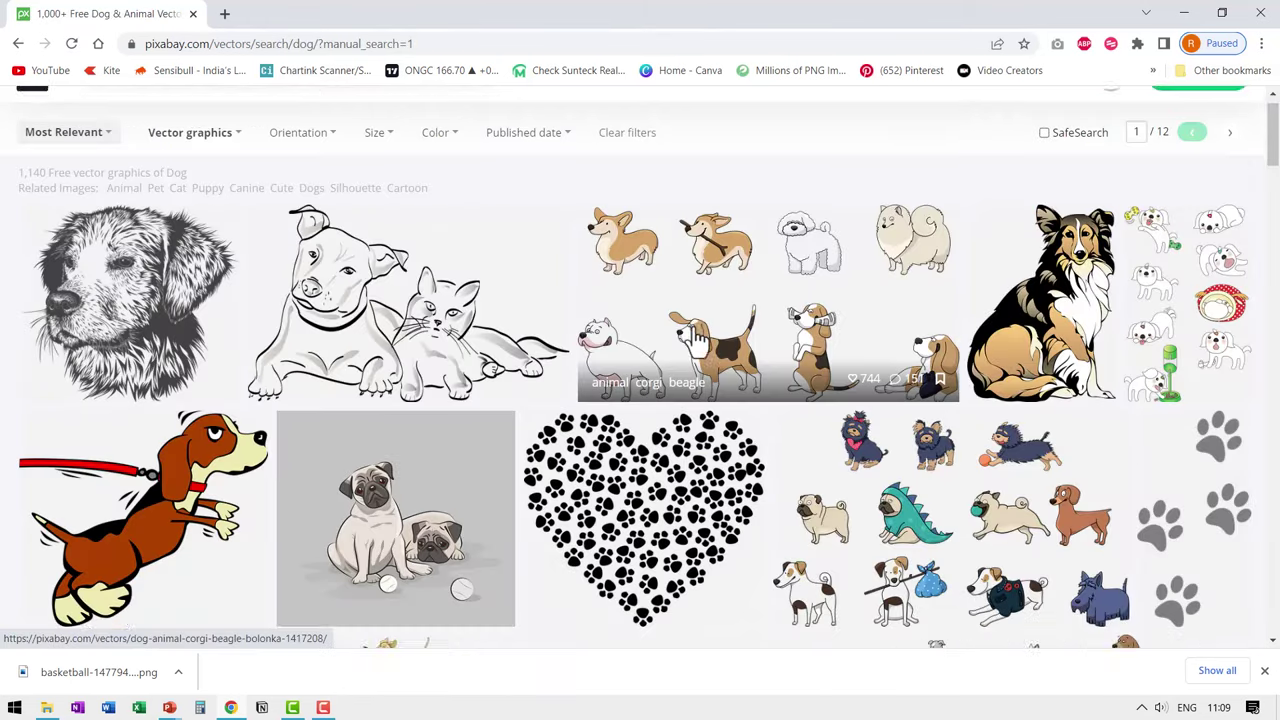
scroll(697, 340, down, 3)
scroll(697, 340, up, 1)
scroll(697, 340, up, 1)
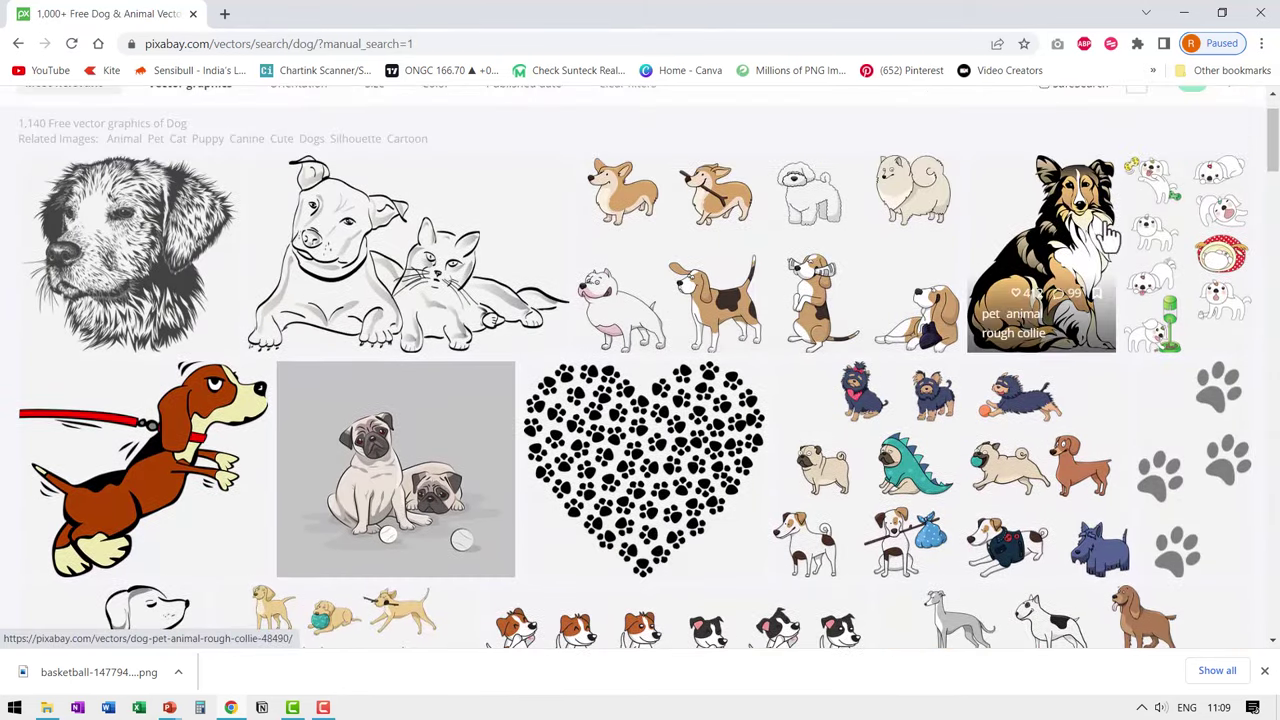
Copy the rough collie vector image and bring the PowerPoint slide back
click(1060, 255)
right_click(618, 360)
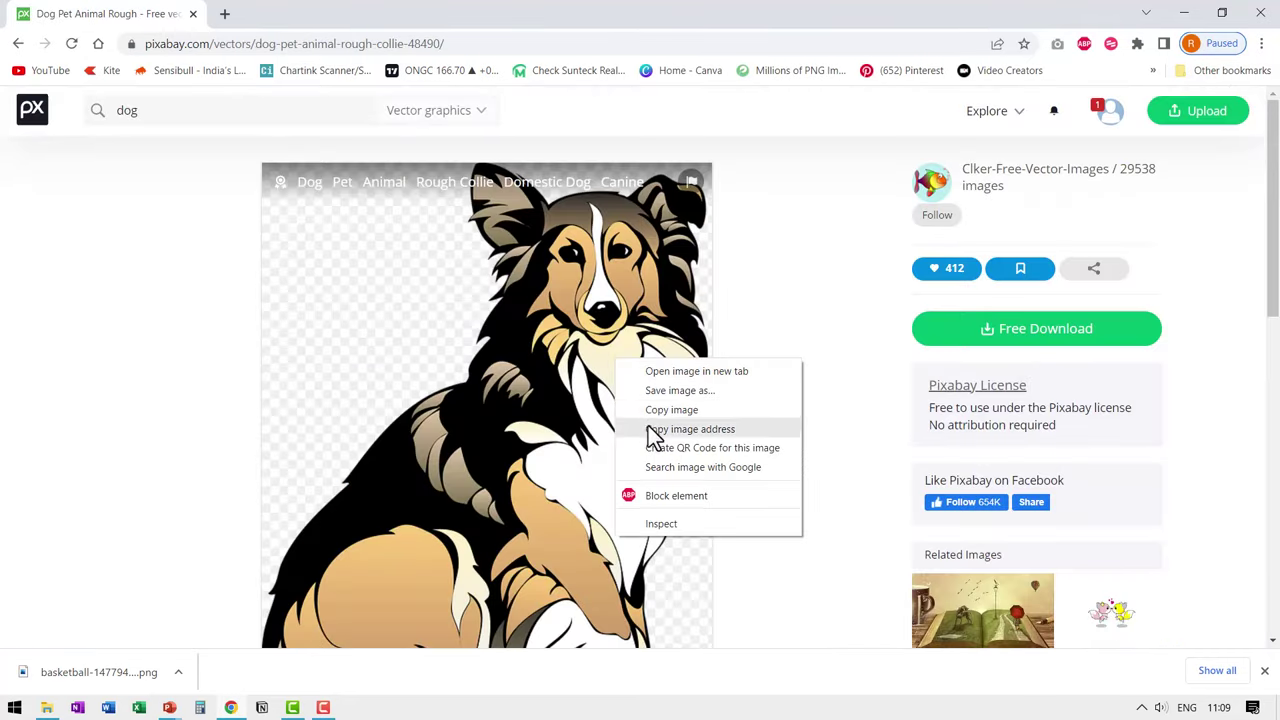
click(664, 412)
mouse_move(169, 707)
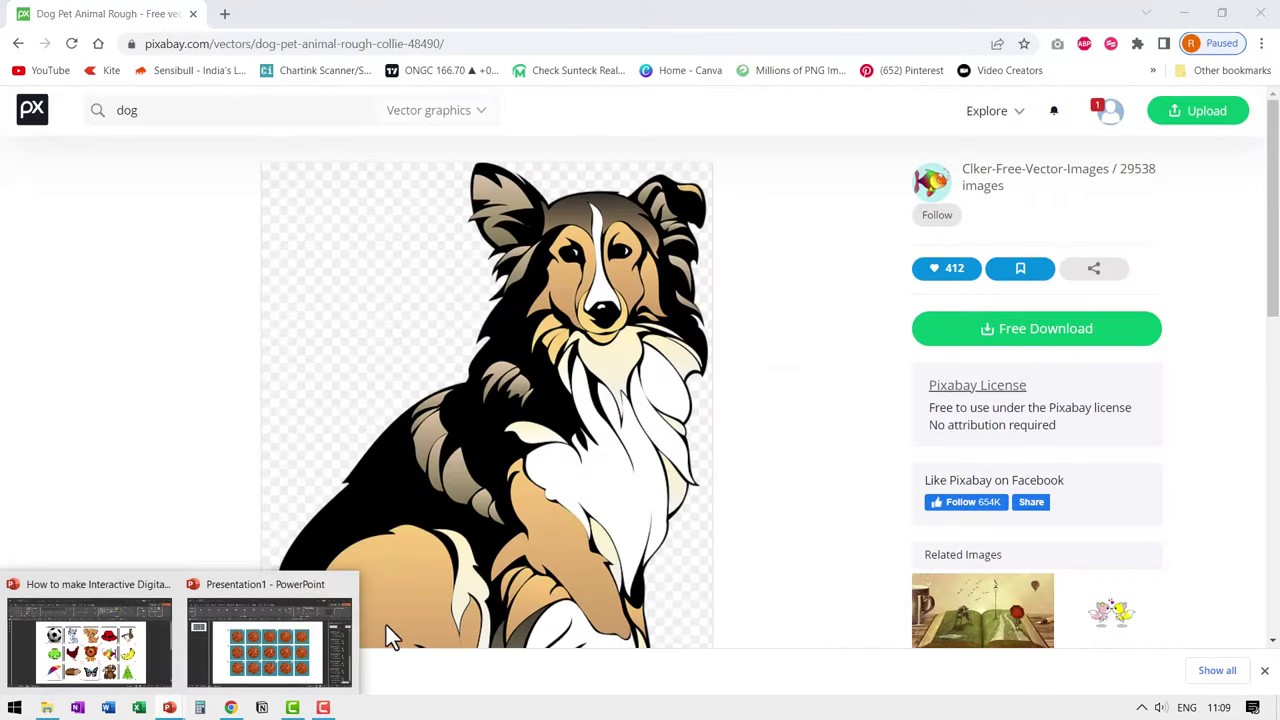
click(274, 648)
right_click(240, 439)
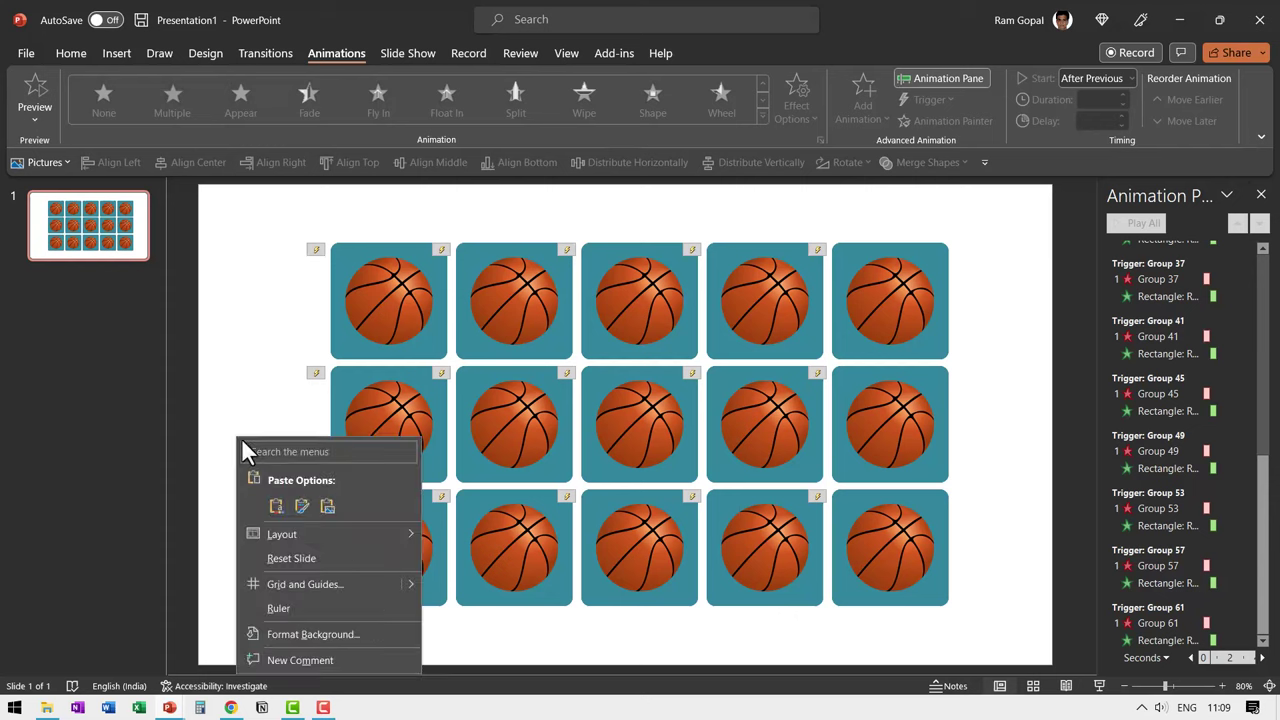
Paste the collie onto the slide, shrink it to tile size, then cut it
click(274, 507)
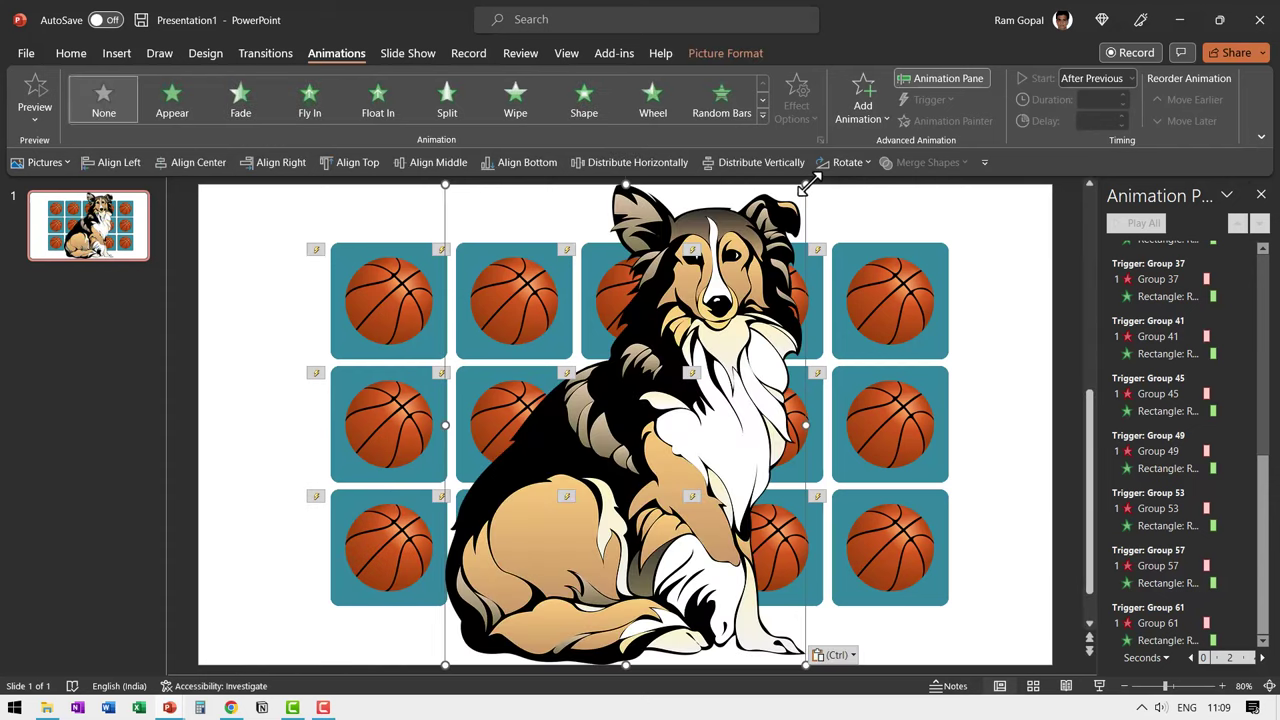
drag(807, 185, 518, 574)
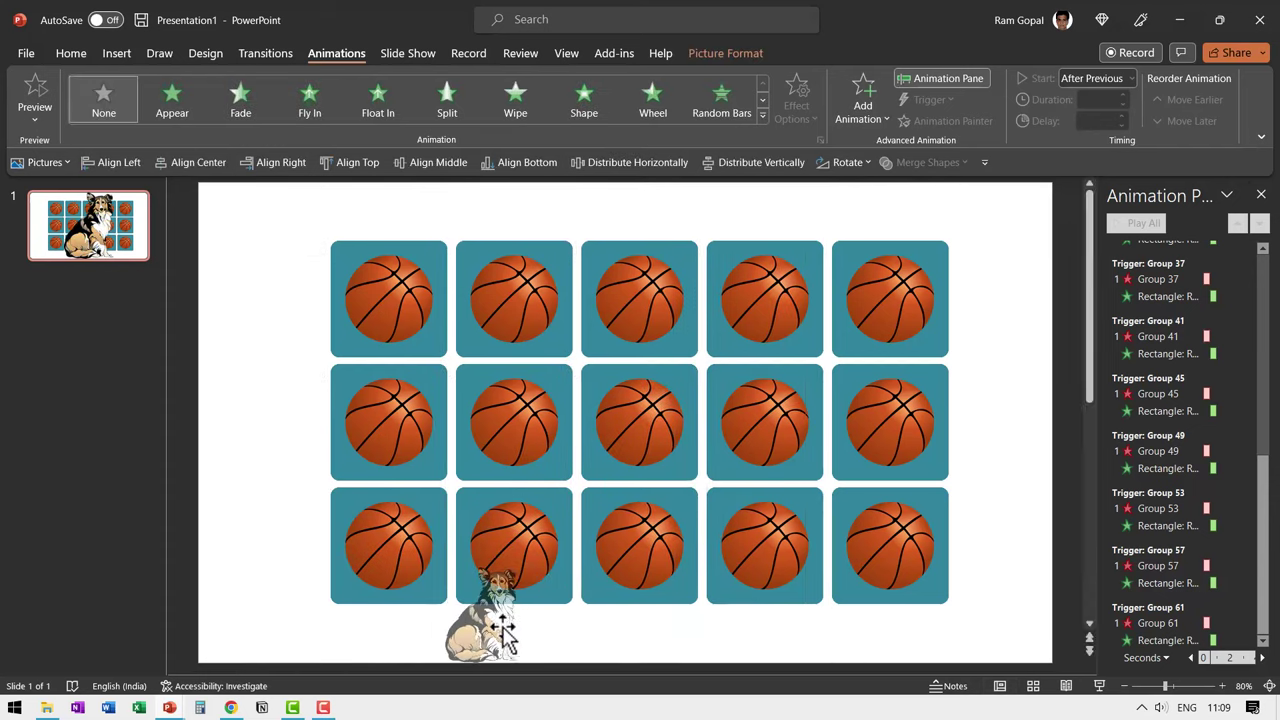
mouse_move(505, 630)
mouse_down()
mouse_move(537, 298)
mouse_move(525, 302)
mouse_up()
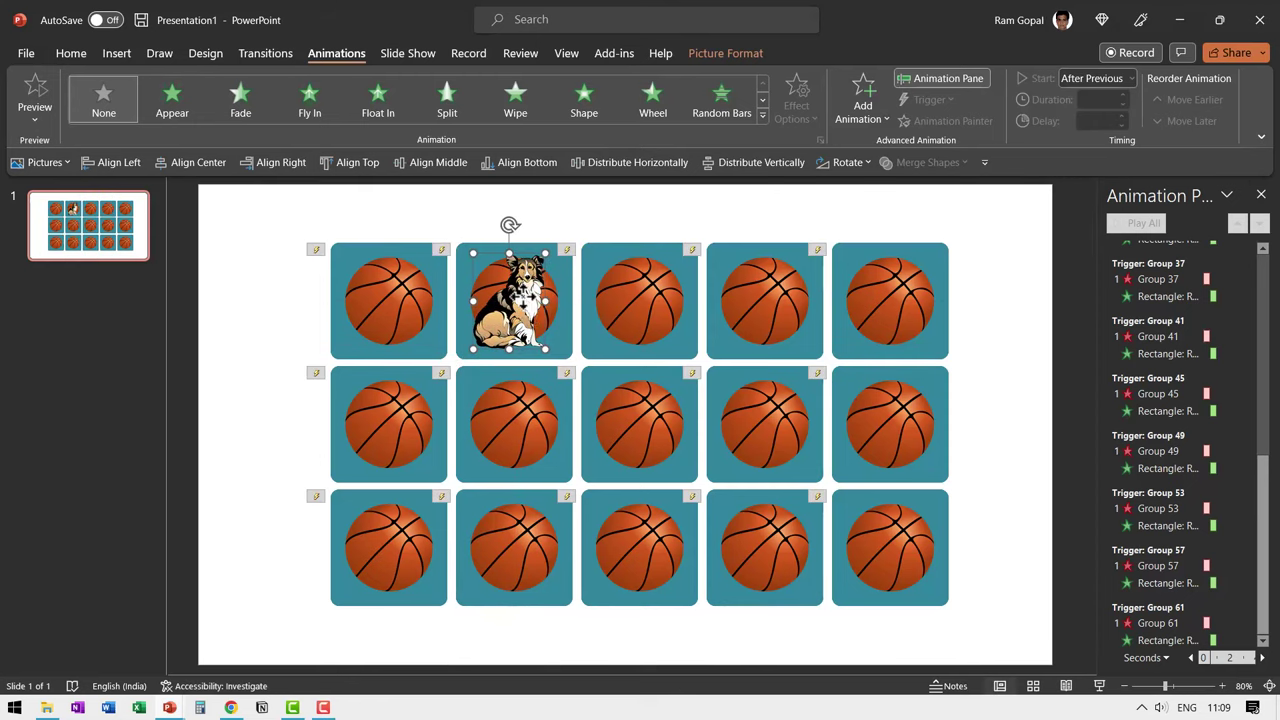
right_click(522, 292)
click(559, 325)
Swap the top-middle tile's basketball picture for the collie using Change Picture > From Clipboard
click(519, 287)
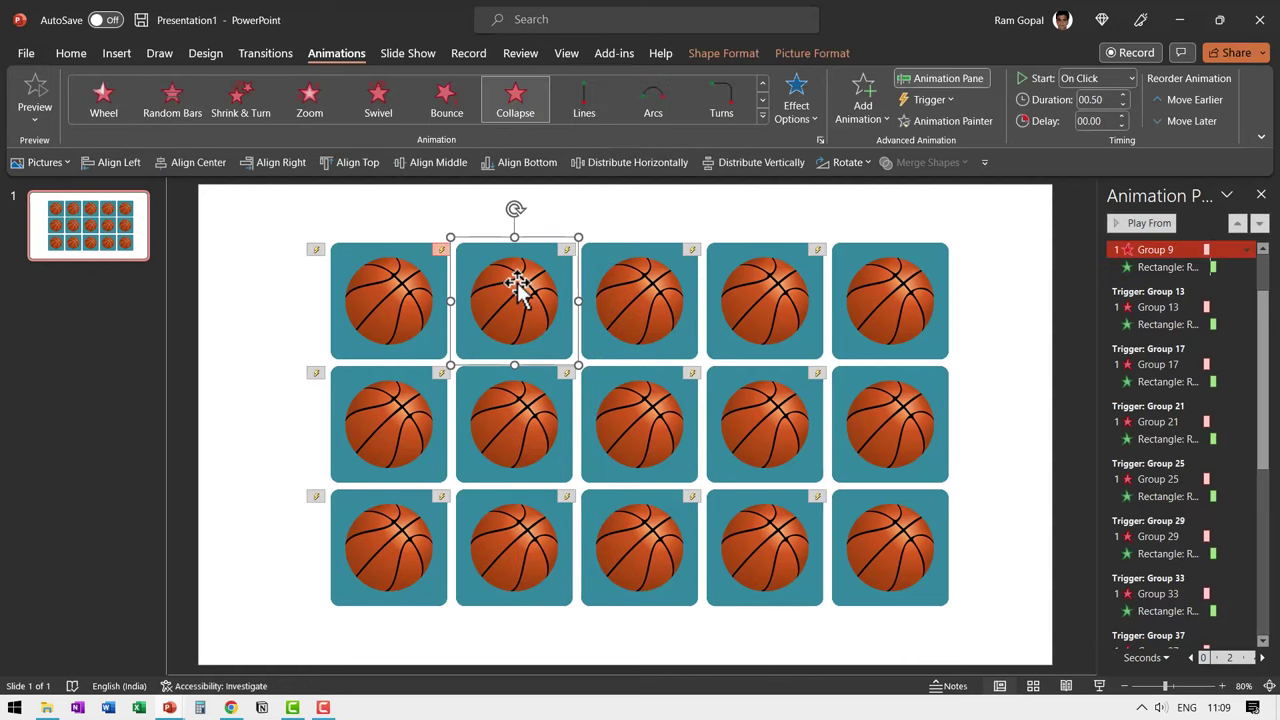
click(519, 286)
click(560, 262)
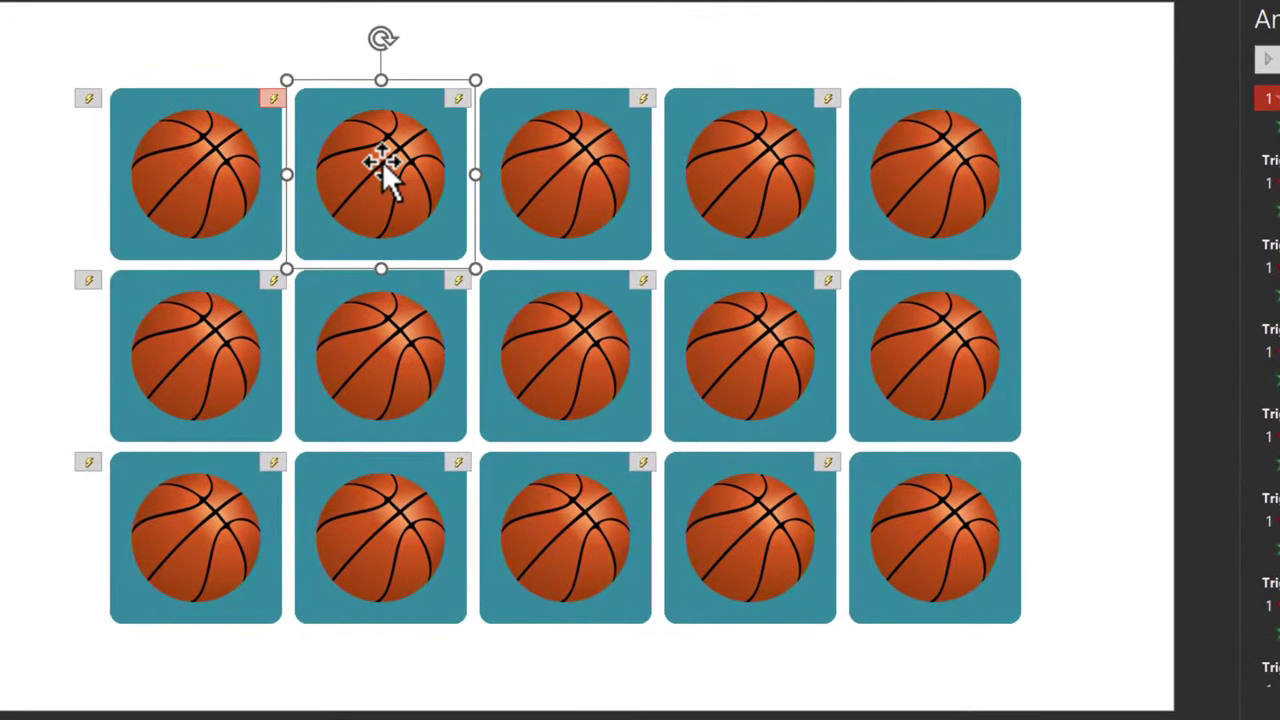
click(382, 161)
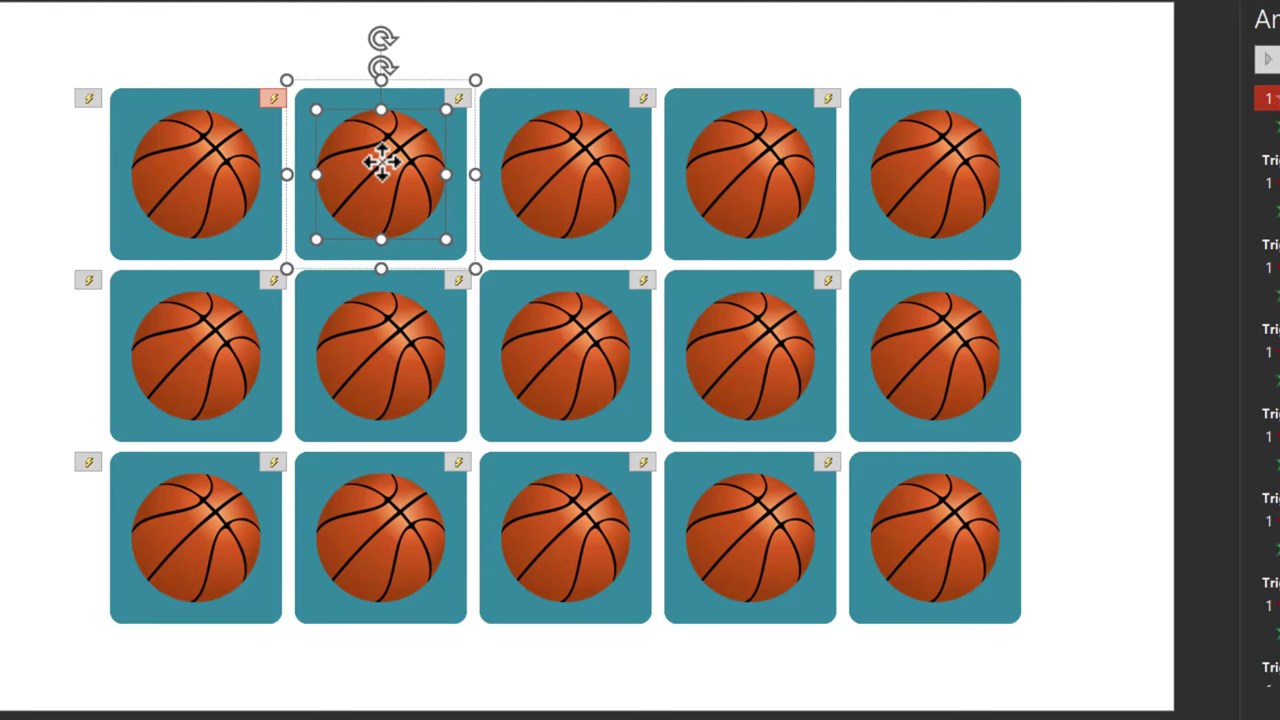
right_click(389, 163)
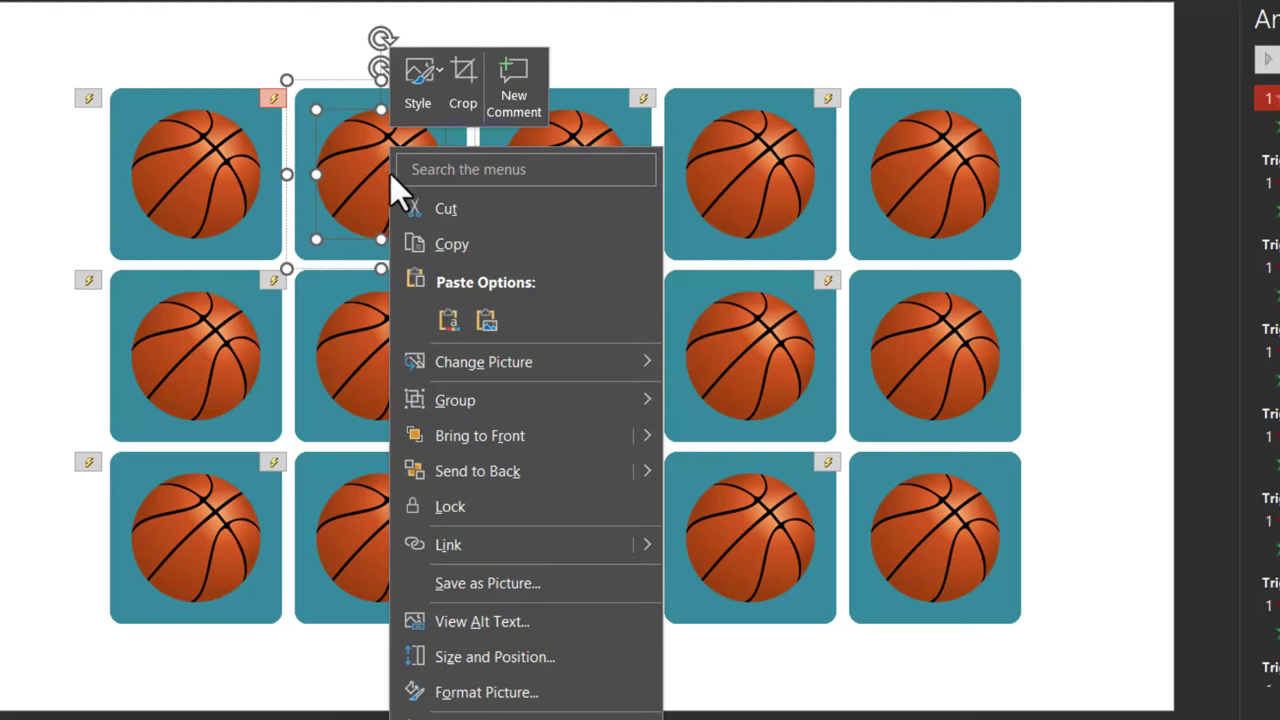
mouse_move(484, 362)
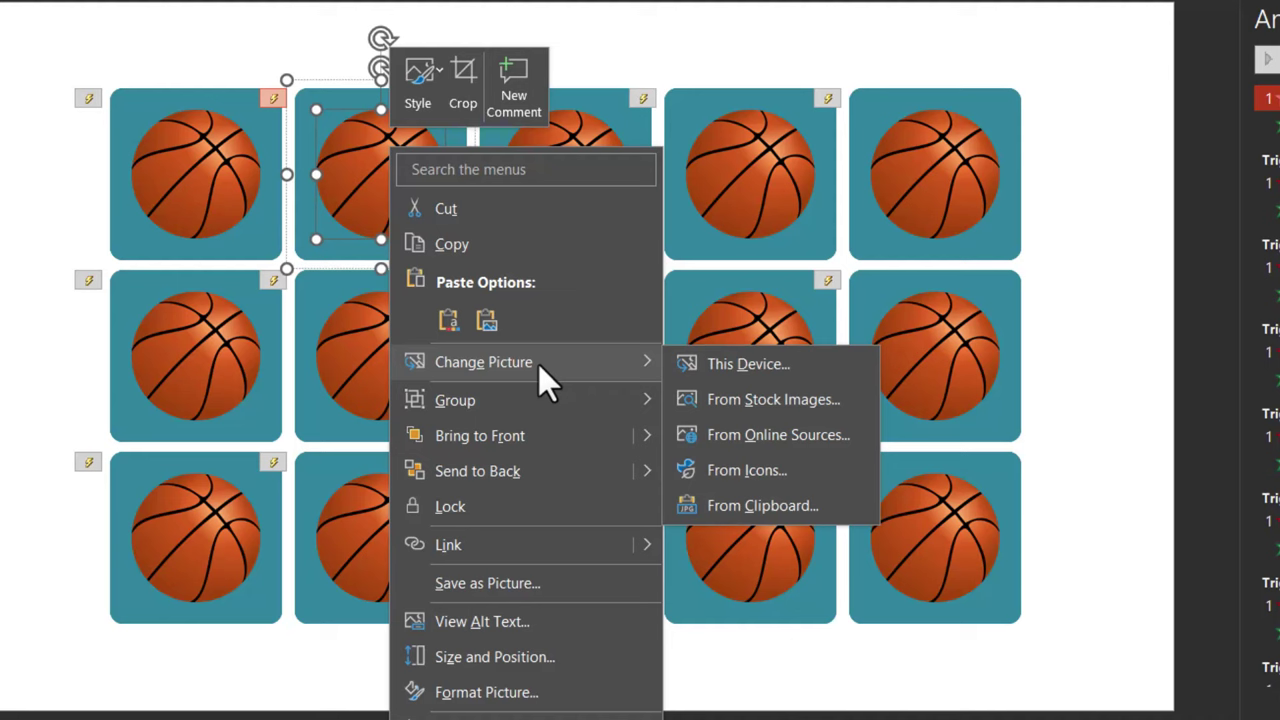
click(756, 505)
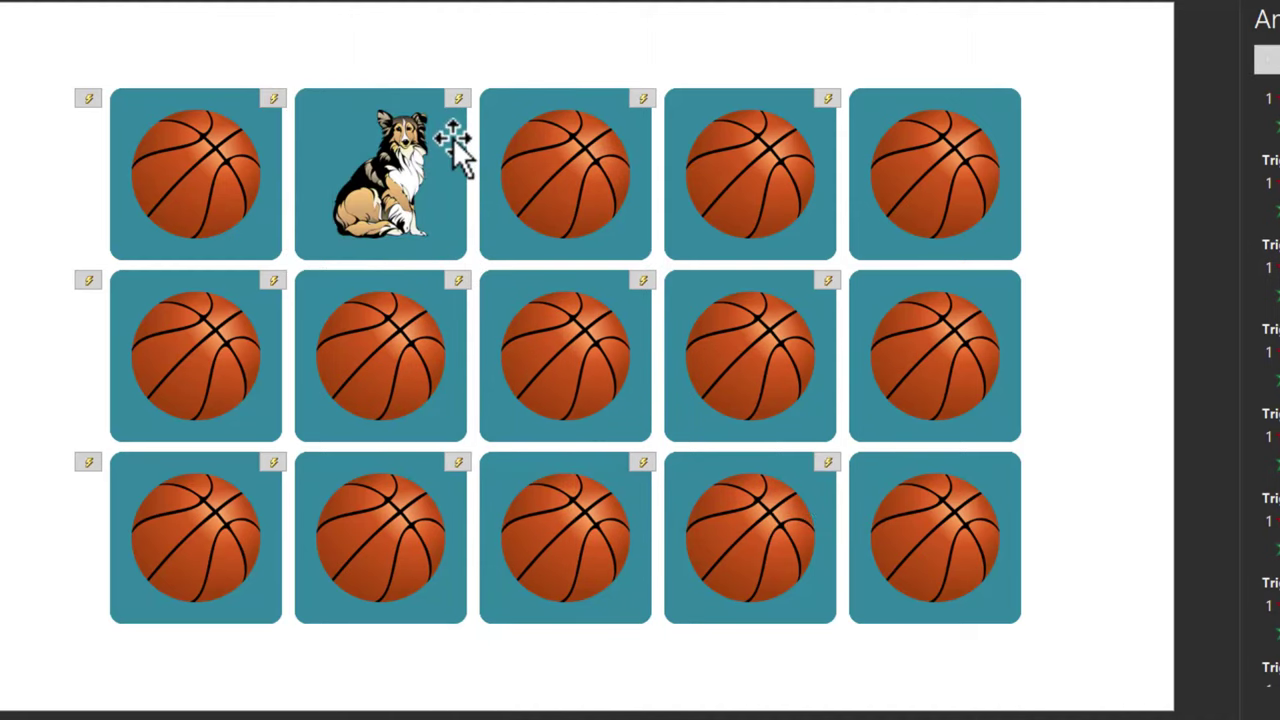
Rename the hidden 'Ball' label under the collie to 'Dog', cover it again, and start the slide show
mouse_move(450, 135)
mouse_down()
mouse_move(424, 104)
mouse_move(325, 98)
mouse_up()
click(367, 183)
drag(363, 180, 457, 186)
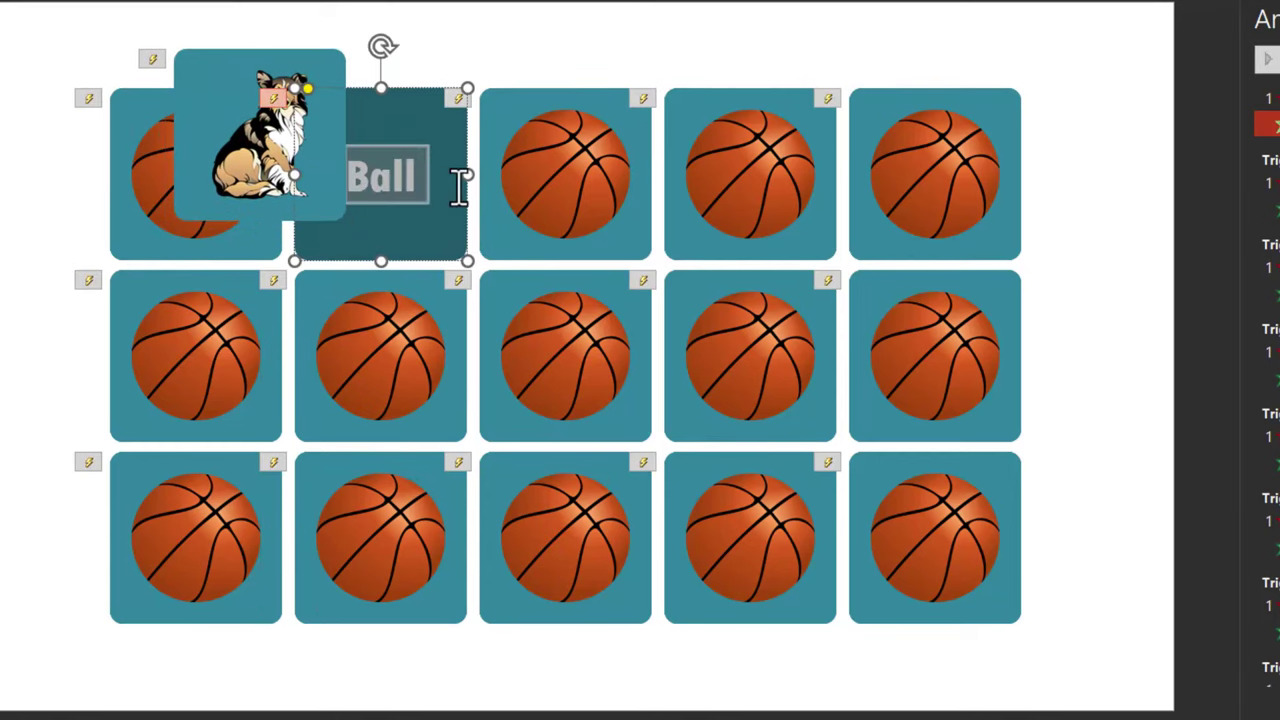
text(Do)
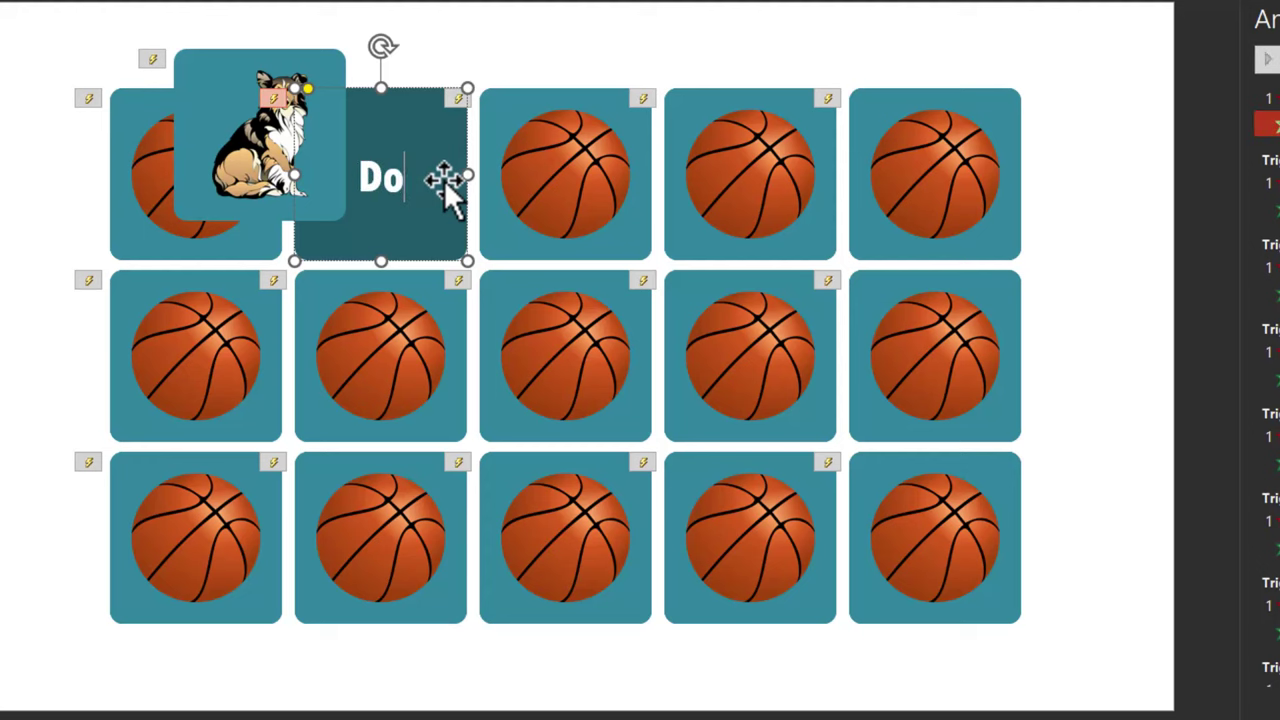
text(g)
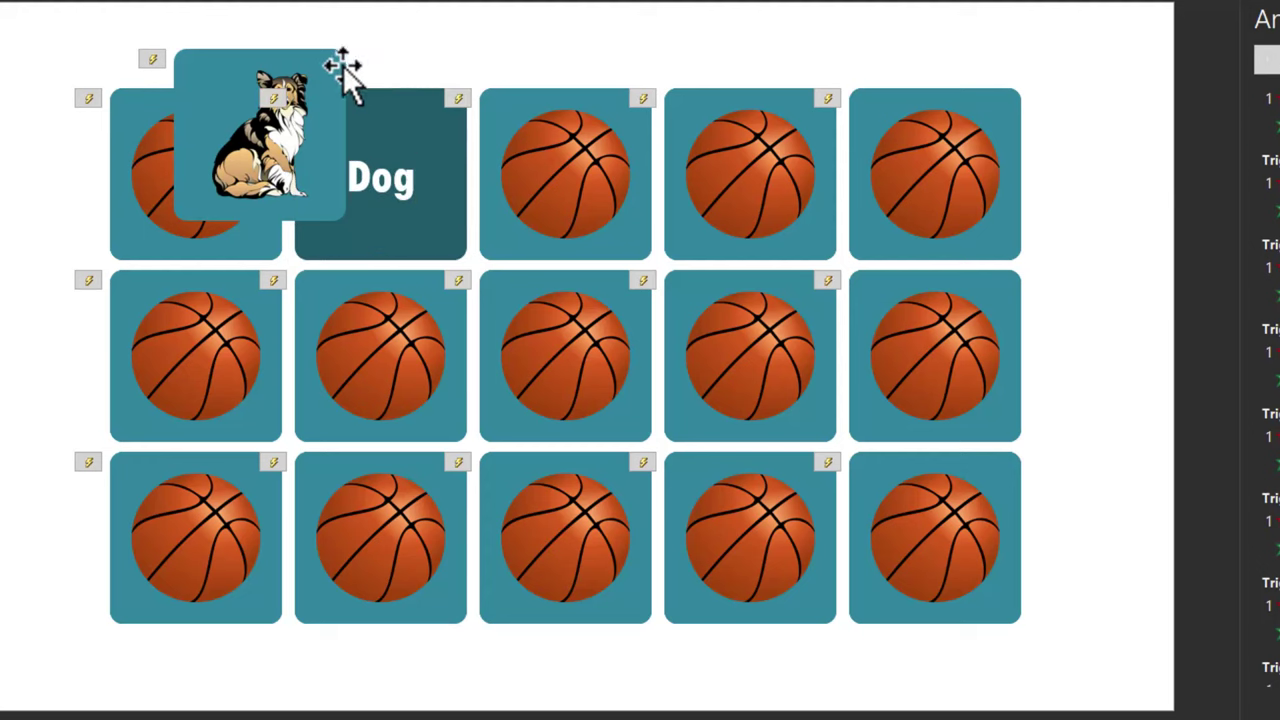
drag(343, 65, 471, 122)
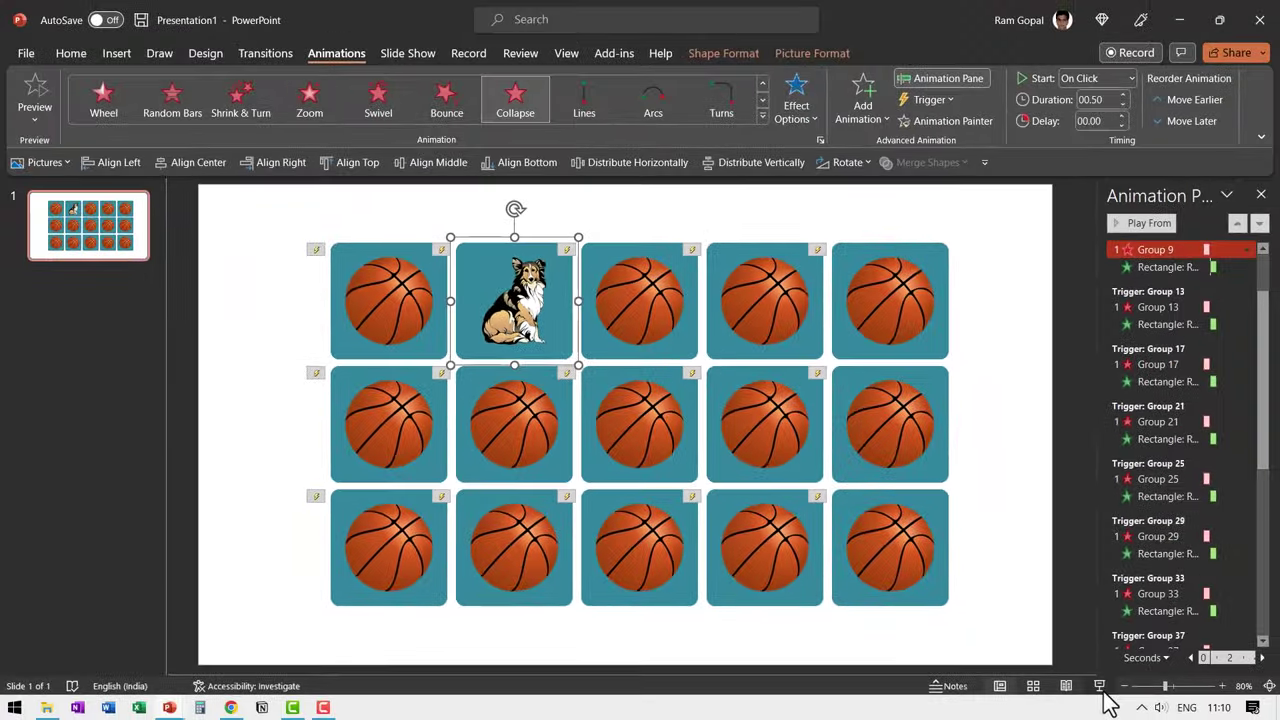
click(1103, 690)
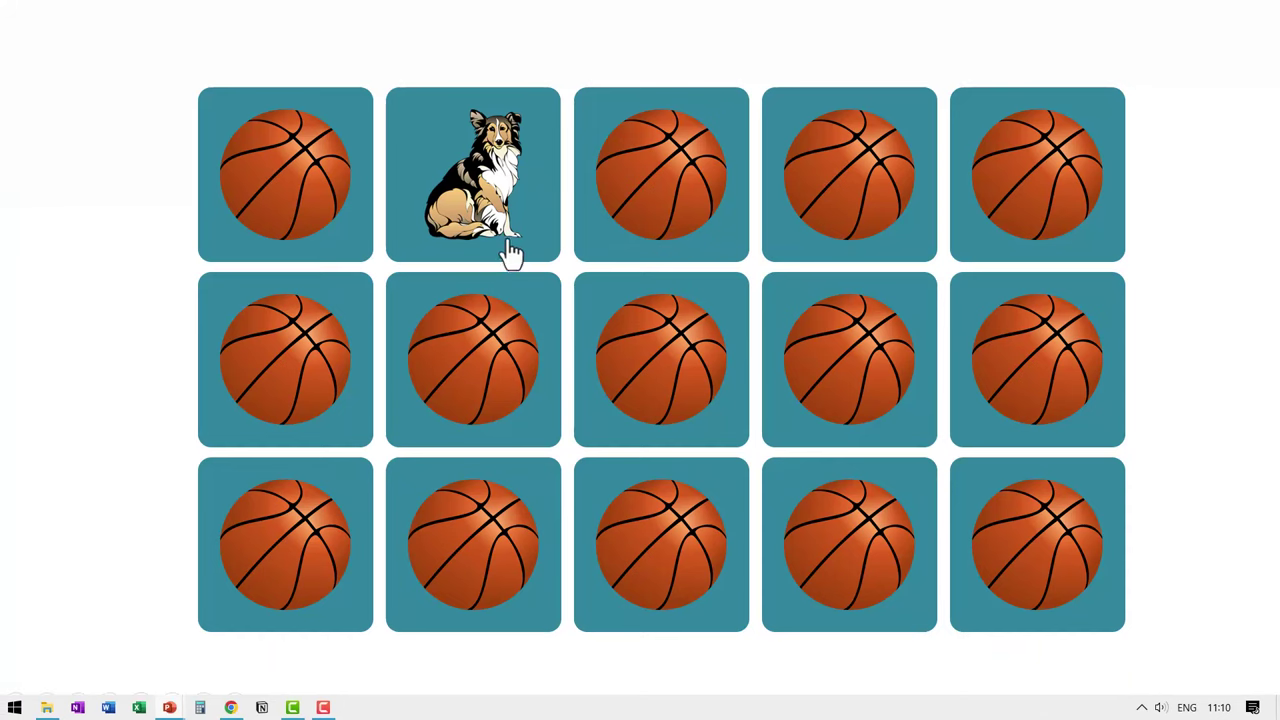
Flip the Dog tile and the first Ball tile in the slide show, then exit to editing
click(483, 173)
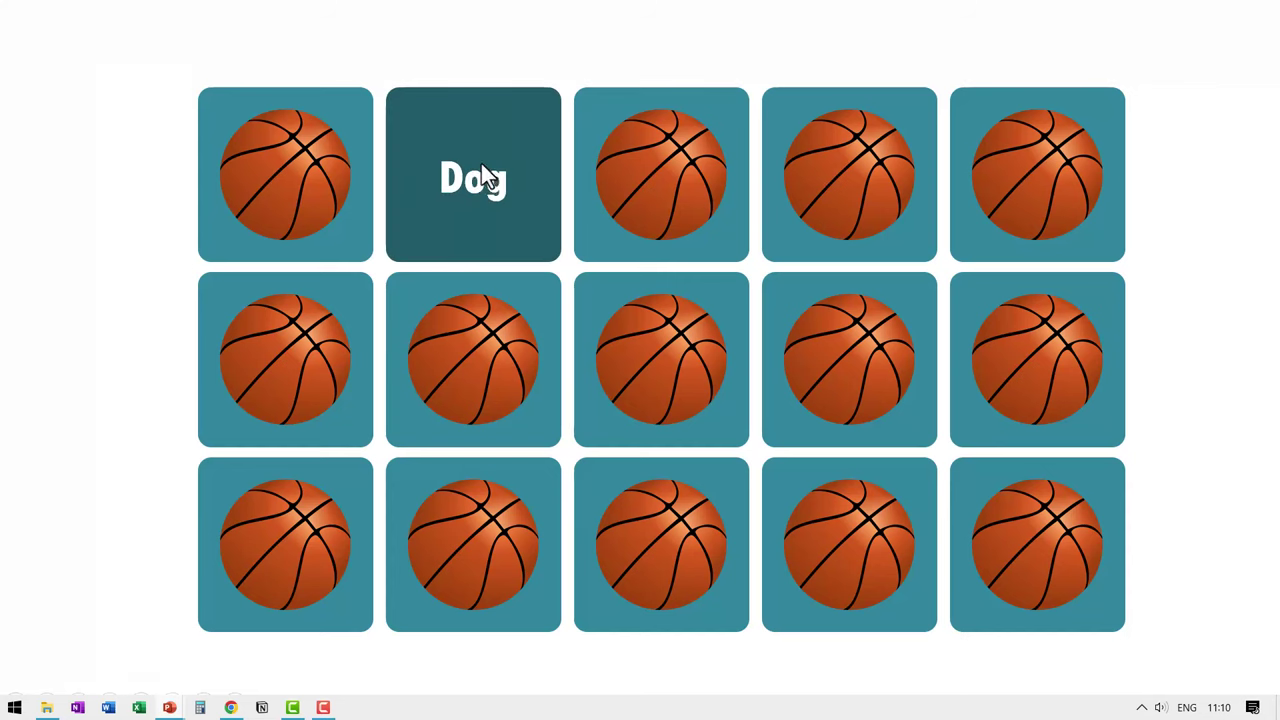
click(294, 171)
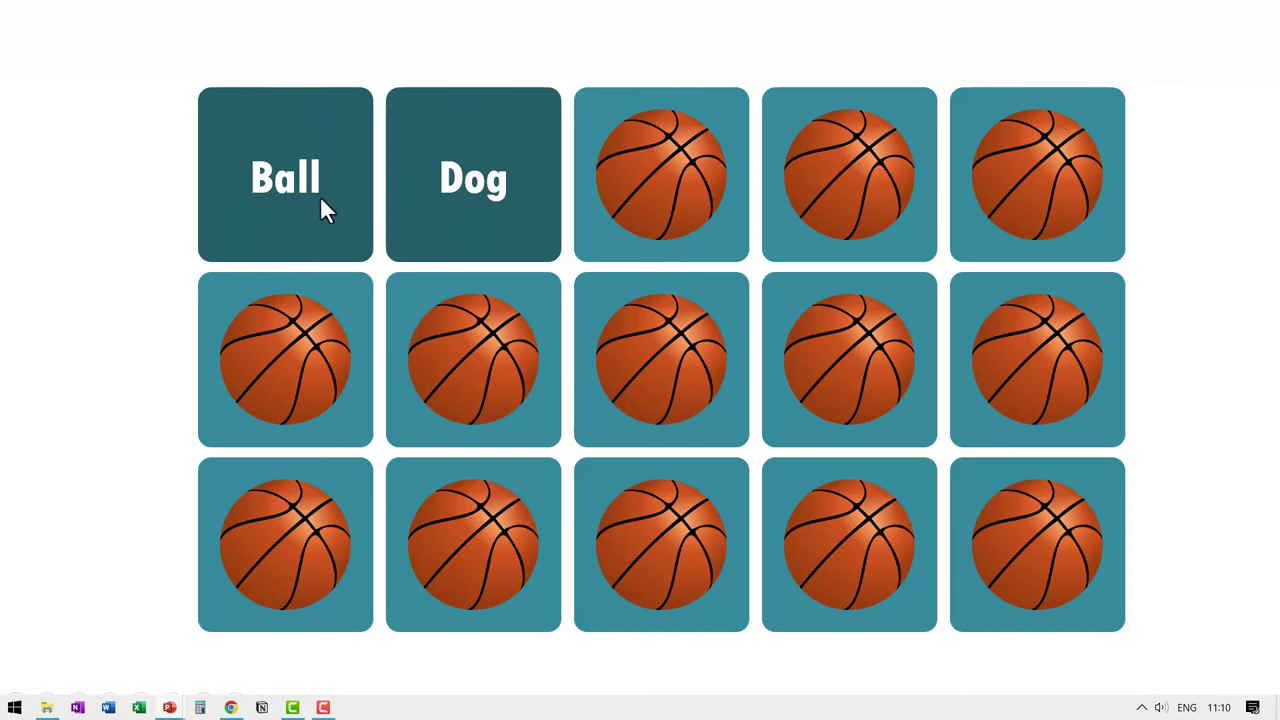
key(Escape)
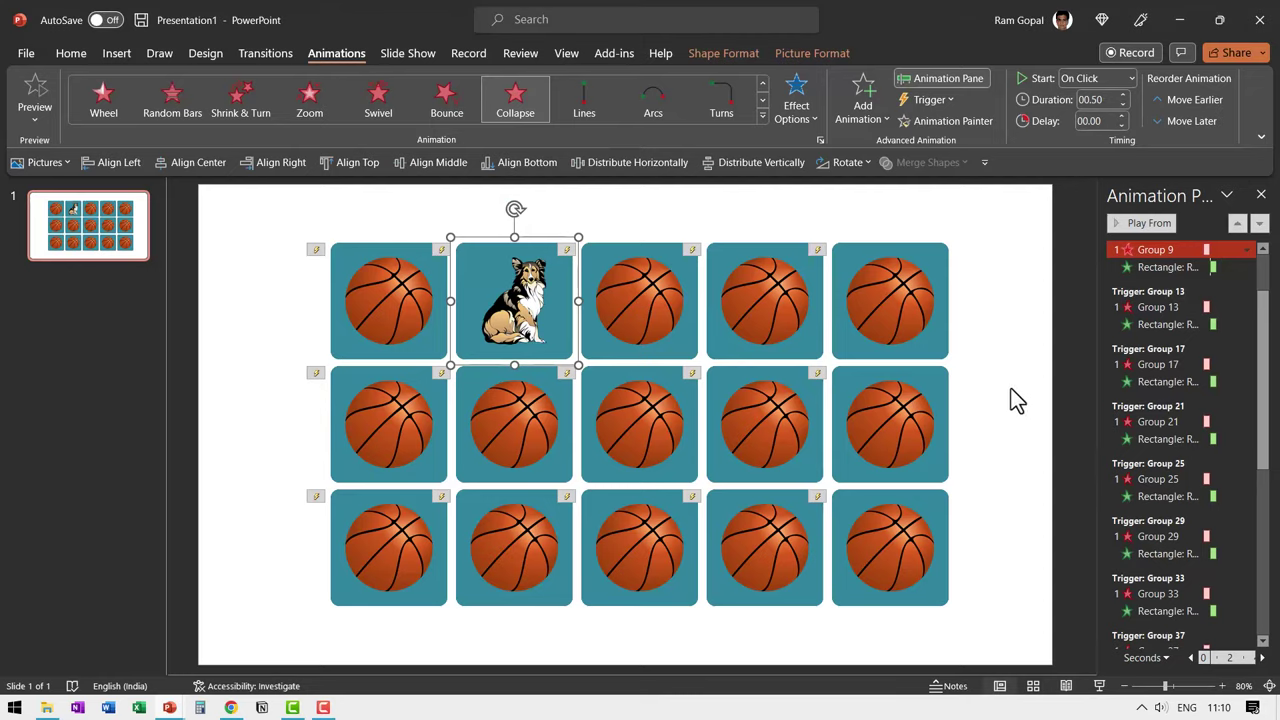
click(1004, 410)
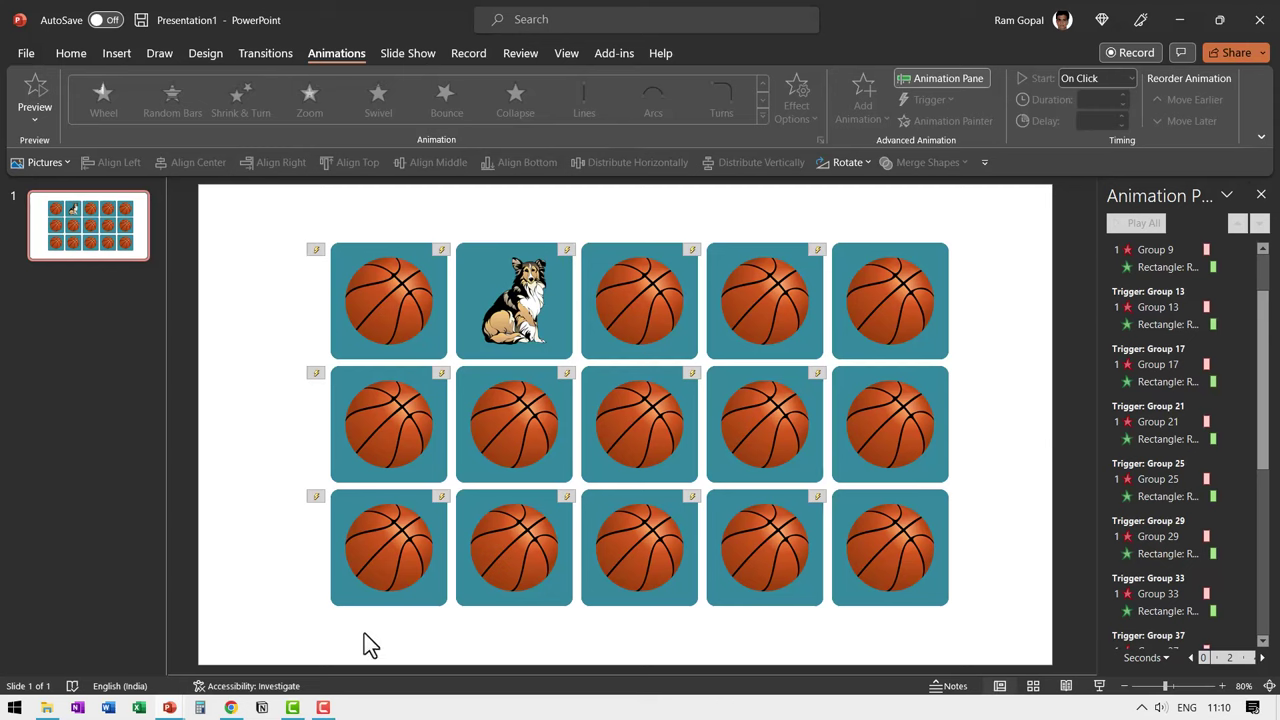
Search Pixabay for 'Doll' and copy the red kimono doll vector image
click(231, 707)
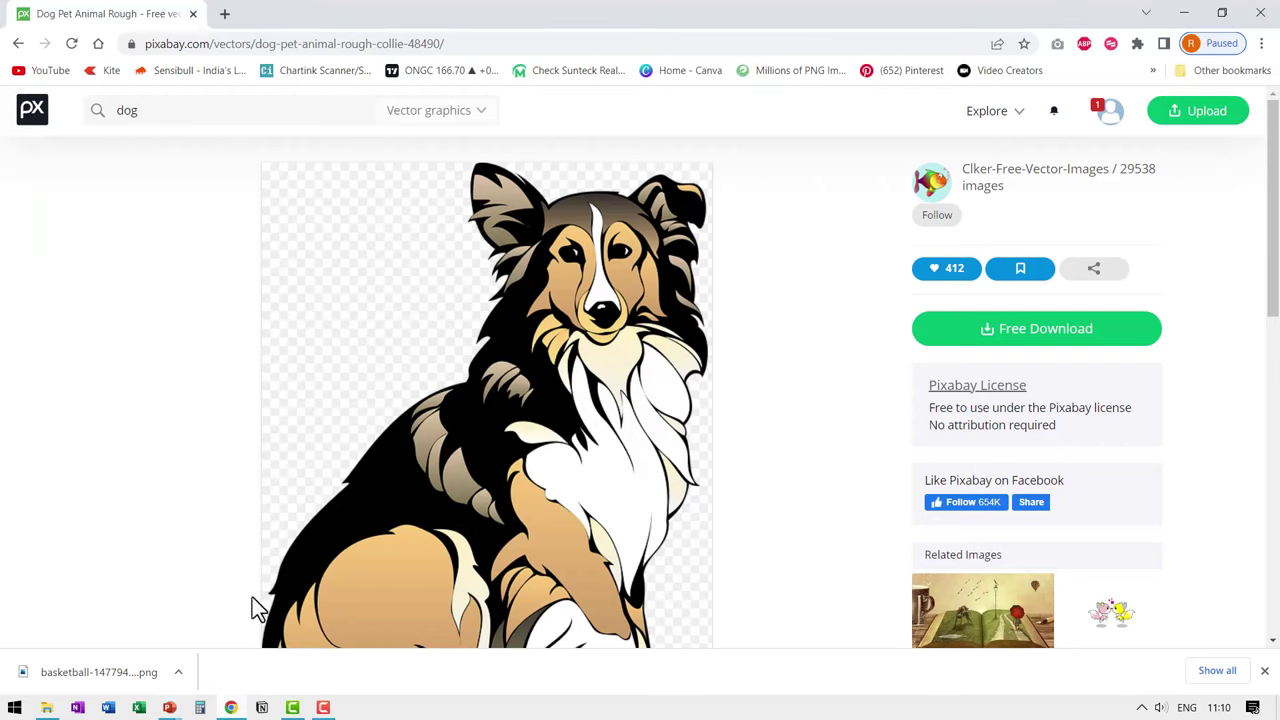
double_click(148, 112)
text(Doll)
key(Return)
click(1030, 310)
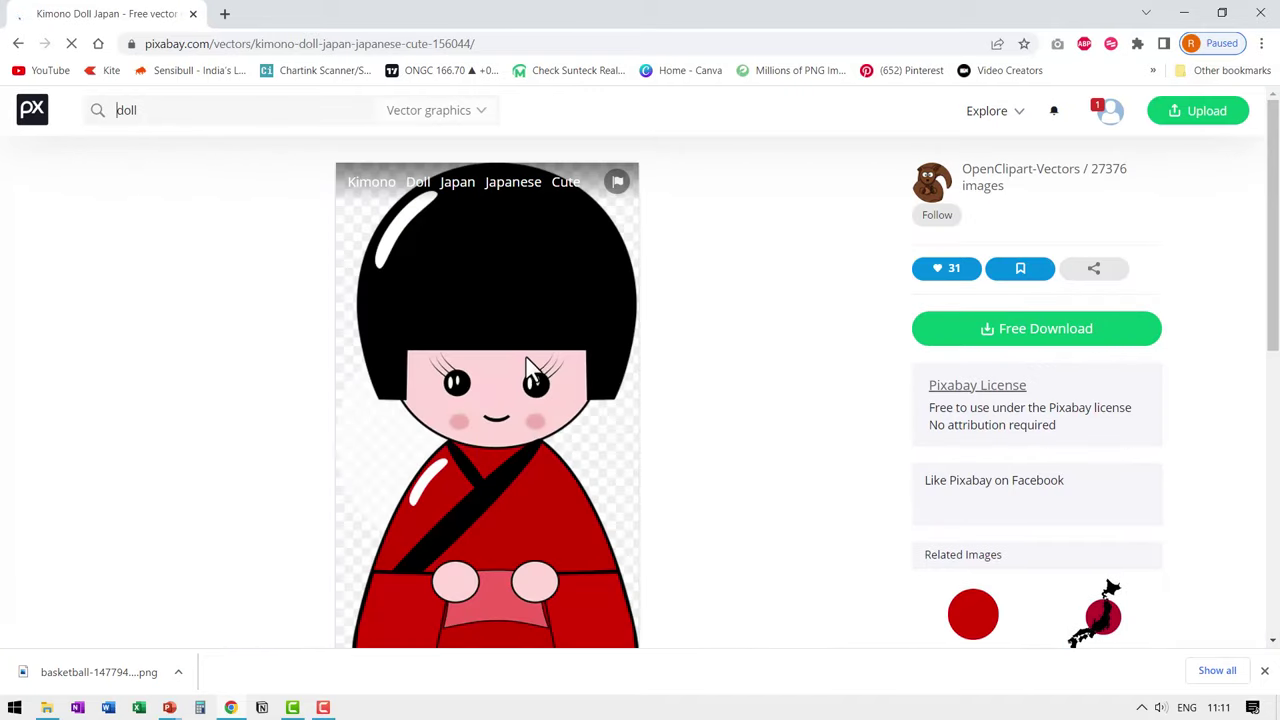
right_click(533, 336)
click(600, 402)
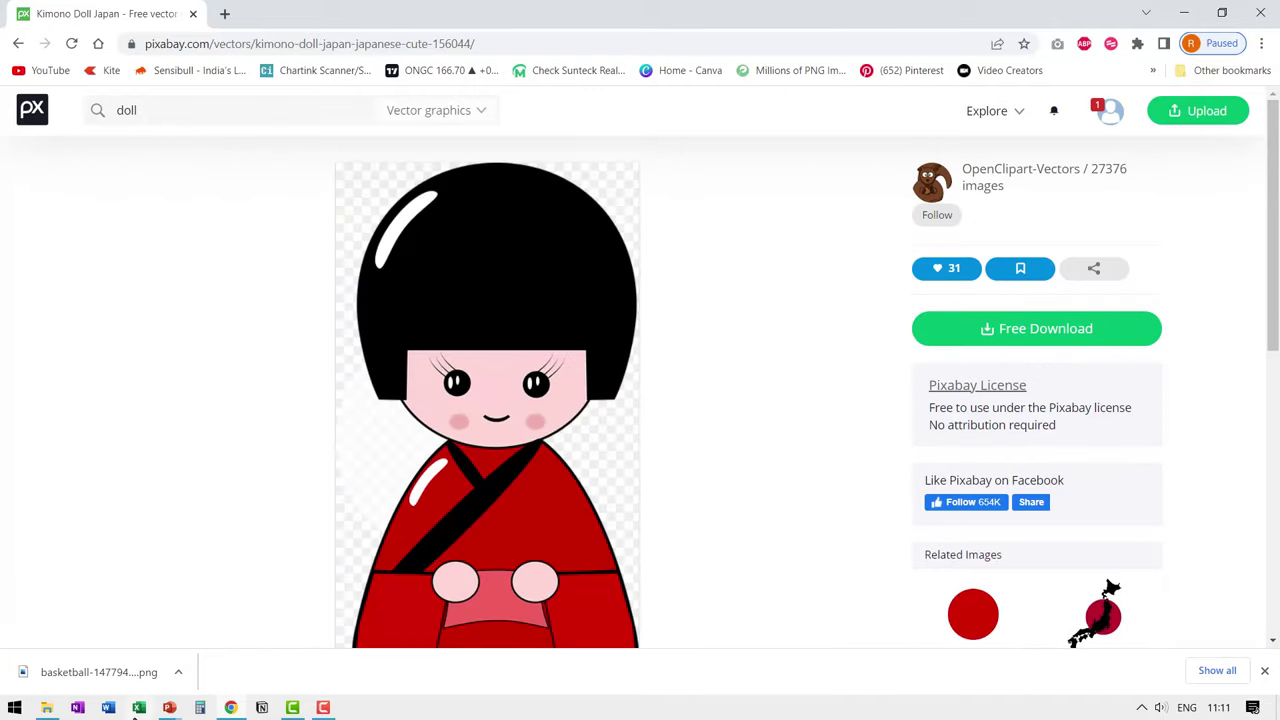
mouse_move(169, 707)
click(254, 641)
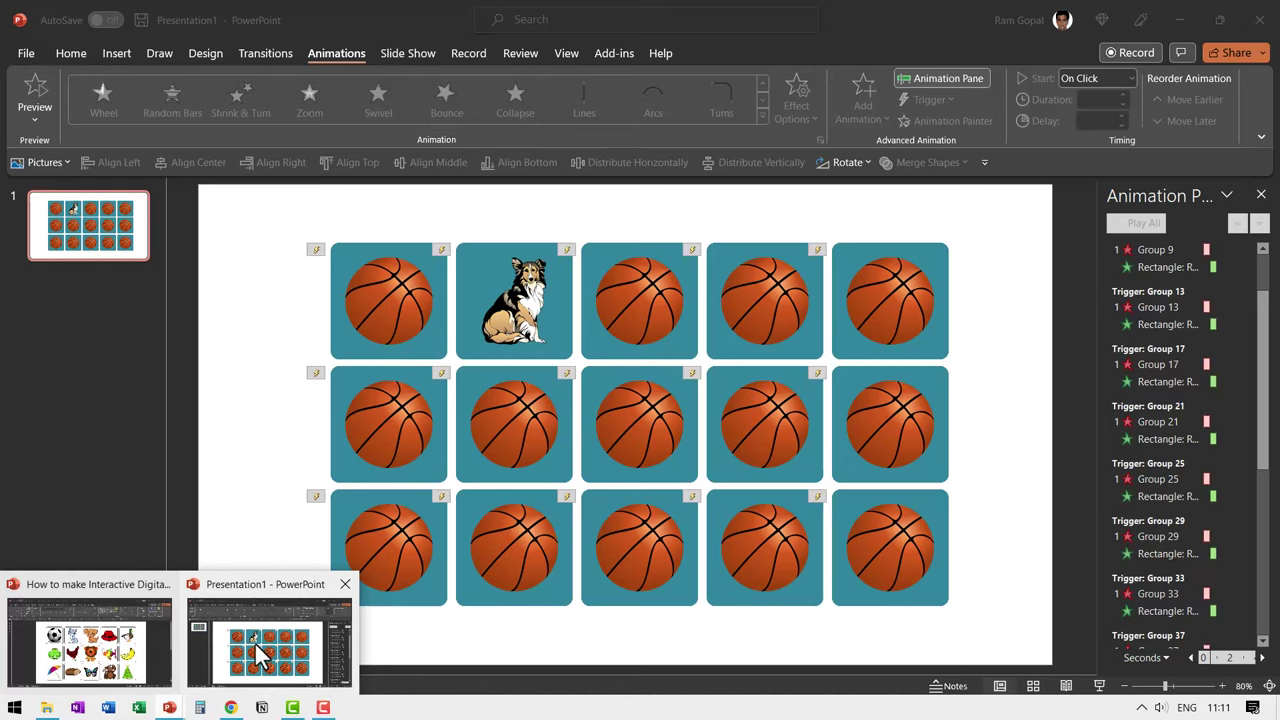
Paste the kimono doll, size it onto the third top-row tile, then remove the loose copy
right_click(247, 374)
click(277, 437)
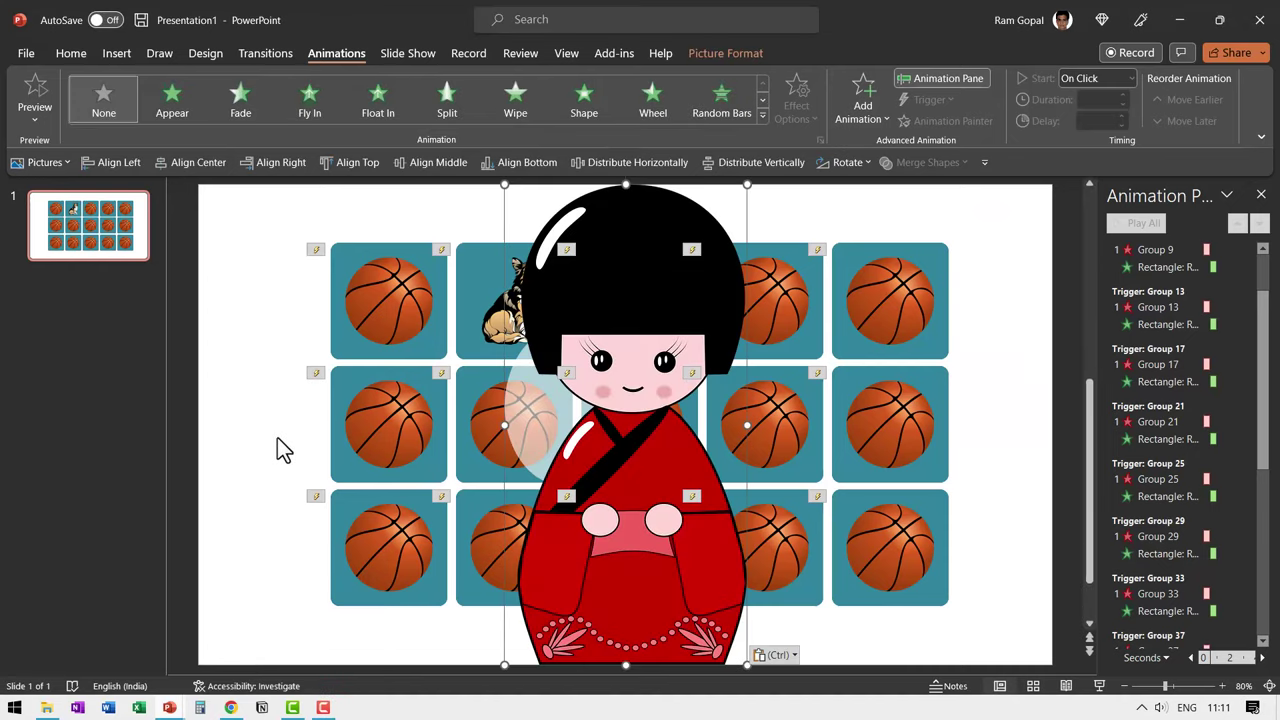
drag(747, 185, 550, 610)
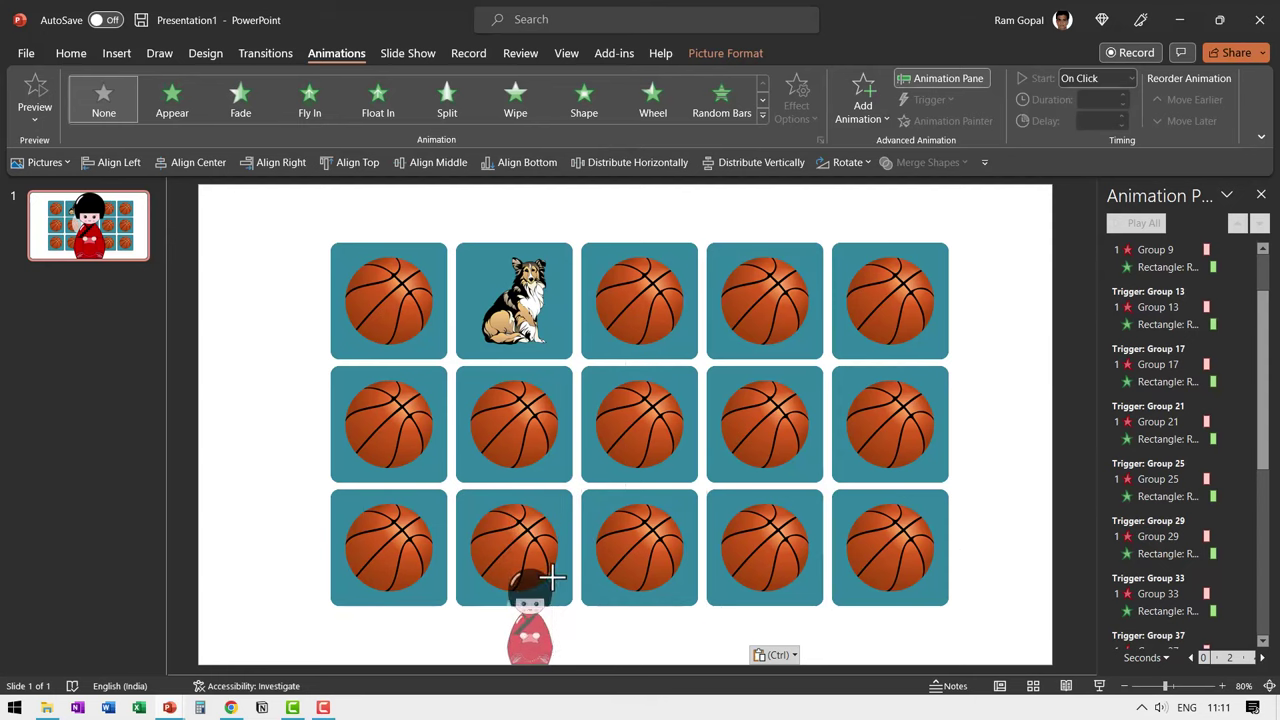
drag(550, 622, 664, 345)
drag(640, 300, 643, 287)
right_click(642, 278)
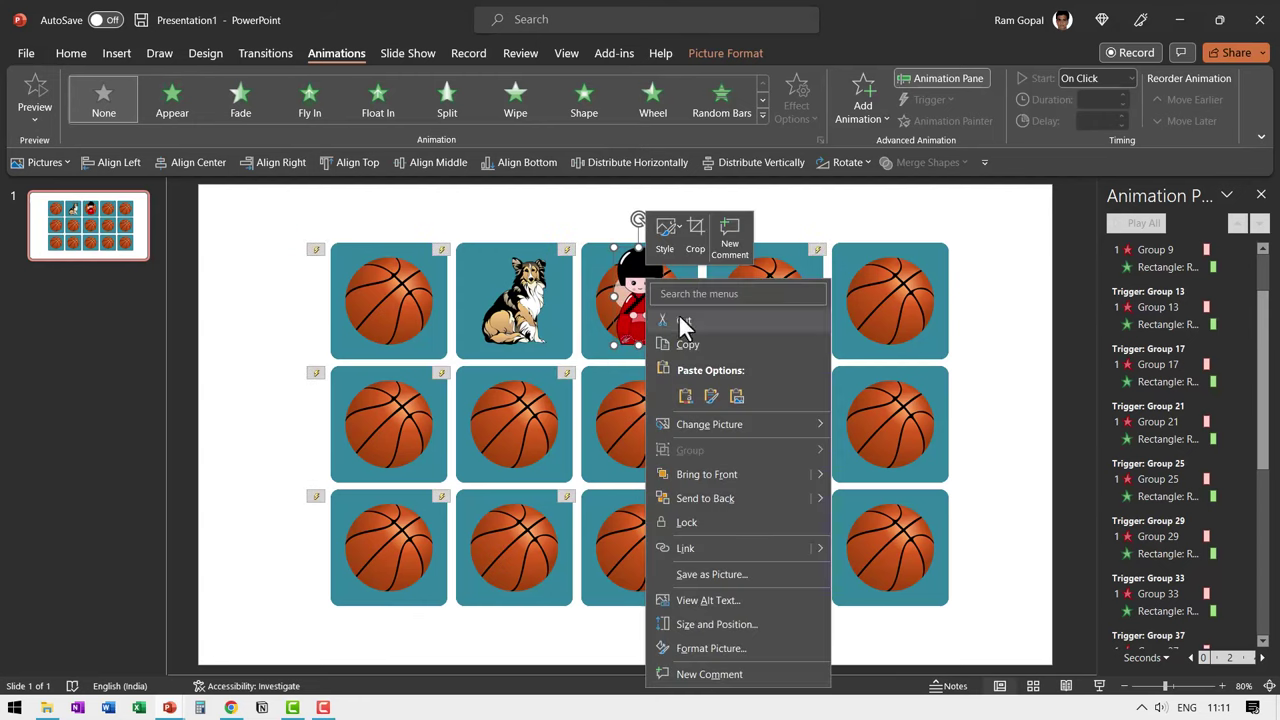
key(Escape)
key(Delete)
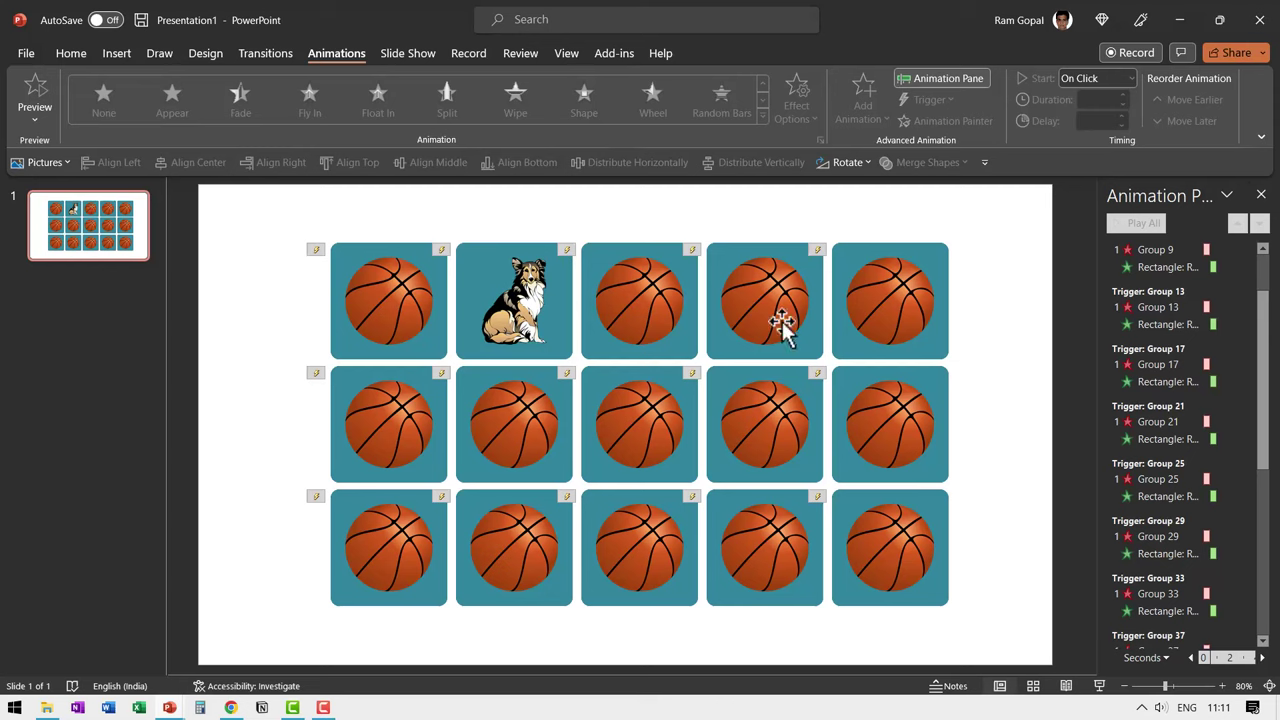
Replace the third top-row tile's basketball with the doll via Change Picture > From Clipboard
click(632, 290)
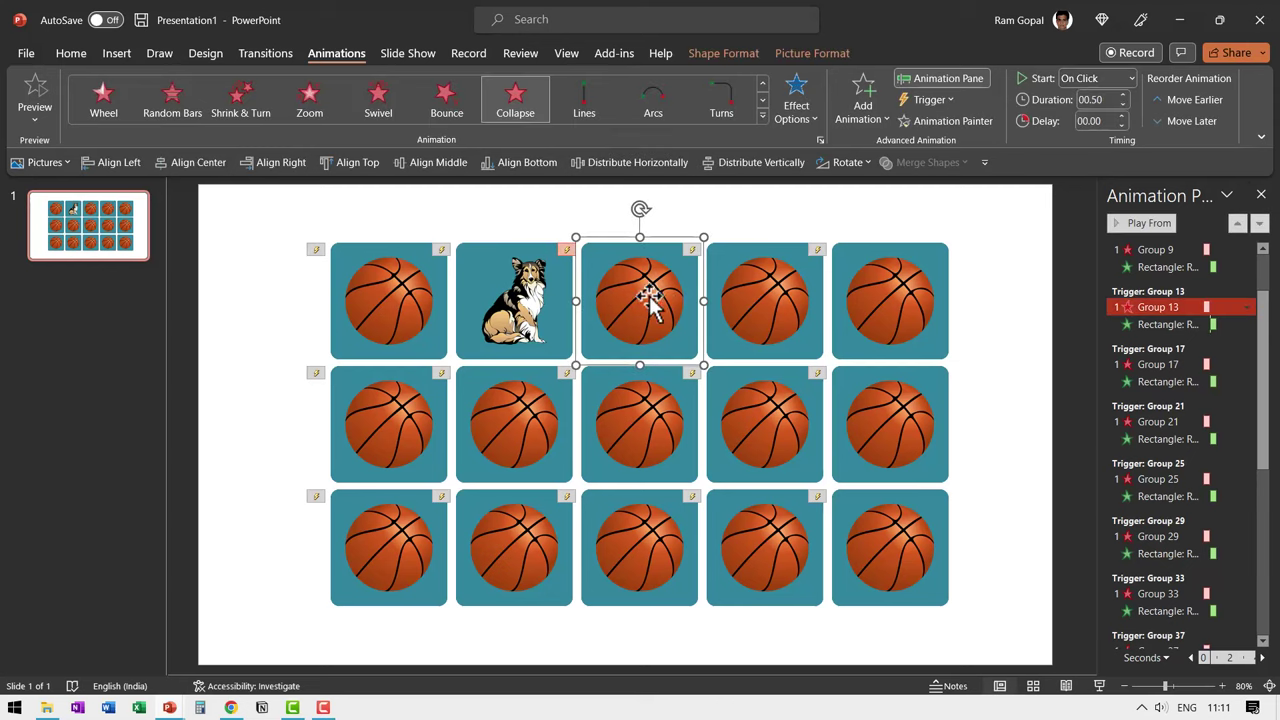
click(645, 300)
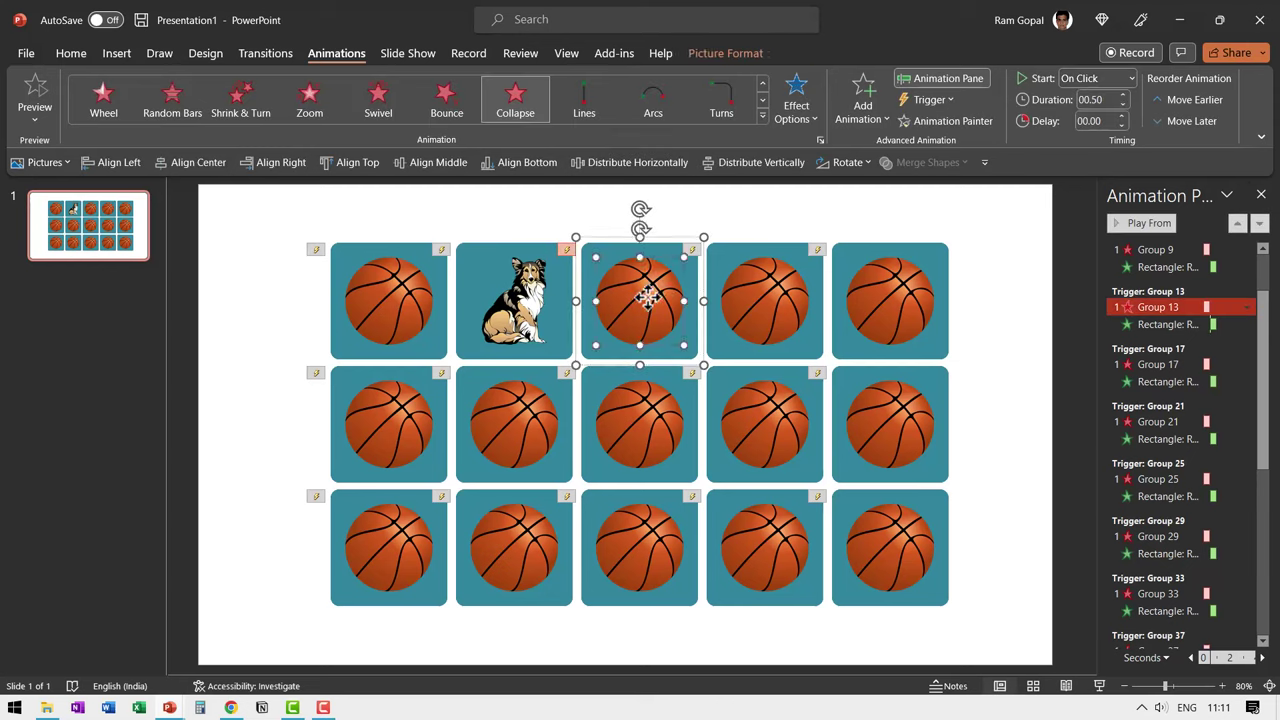
right_click(640, 292)
mouse_move(705, 428)
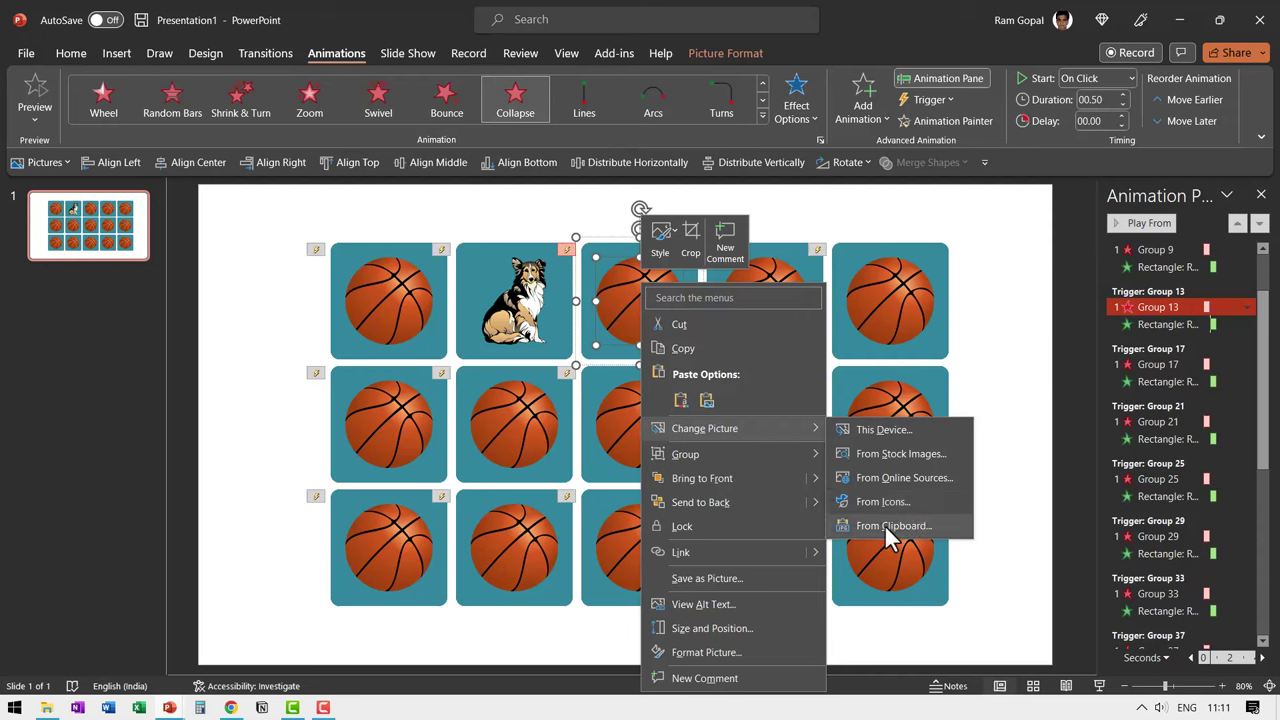
click(884, 524)
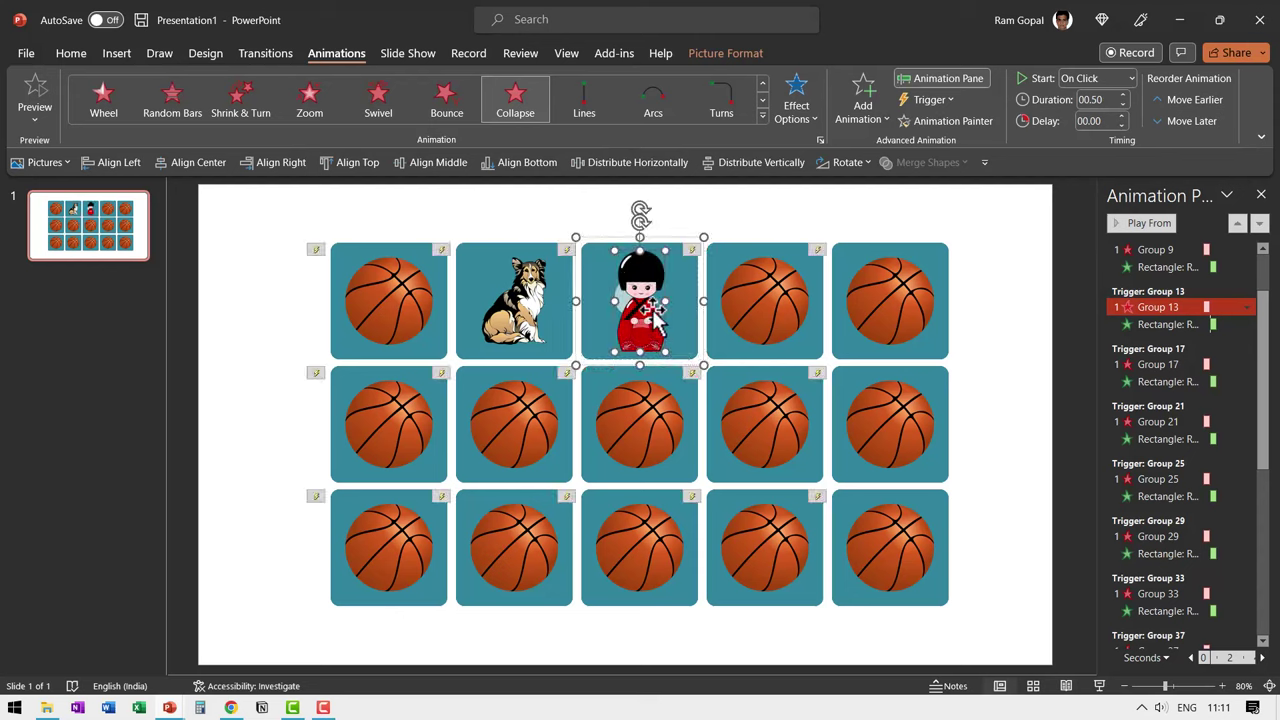
click(998, 370)
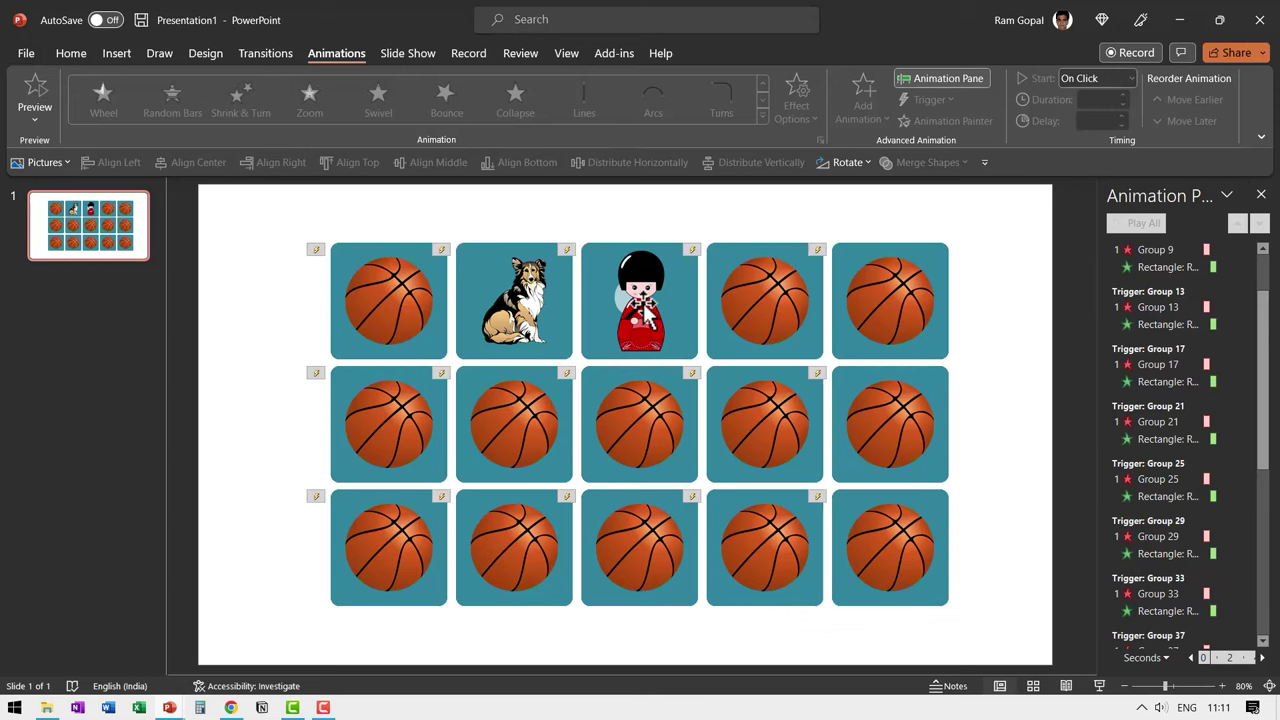
click(691, 281)
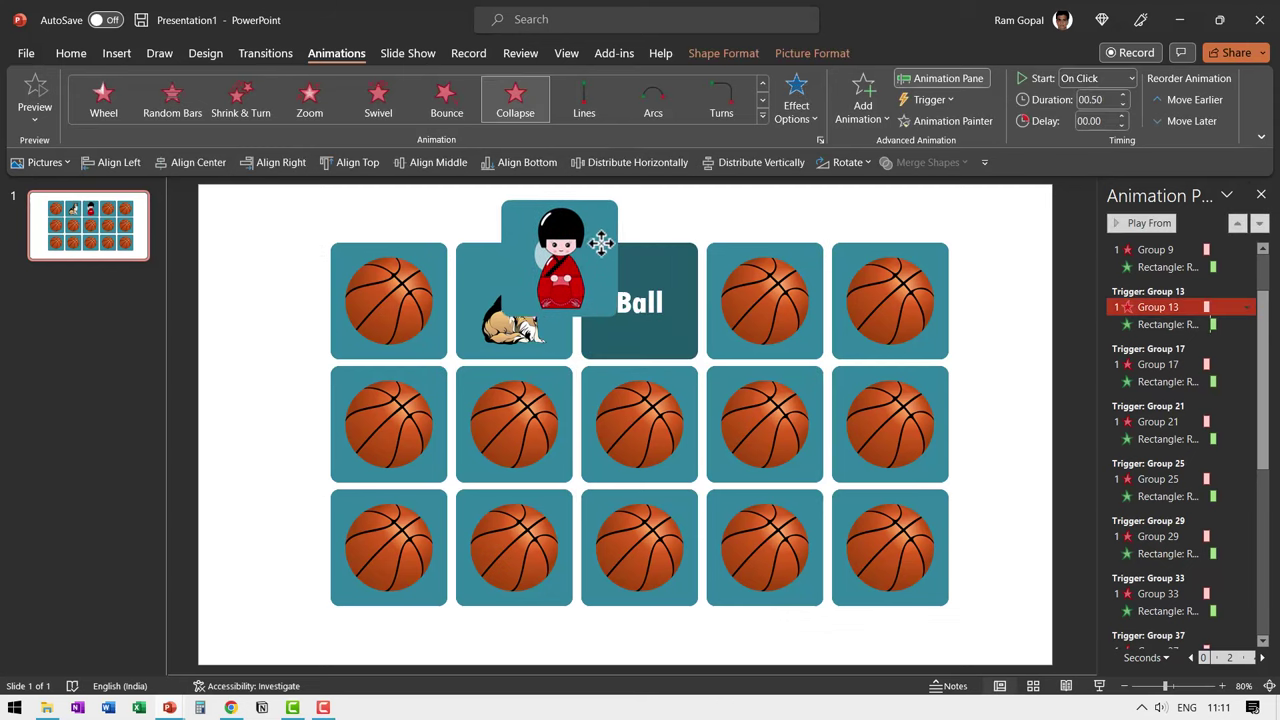
Relabel the doll tile's hidden back label 'Doll' and nudge the tile group back into alignment
click(632, 292)
text(Do)
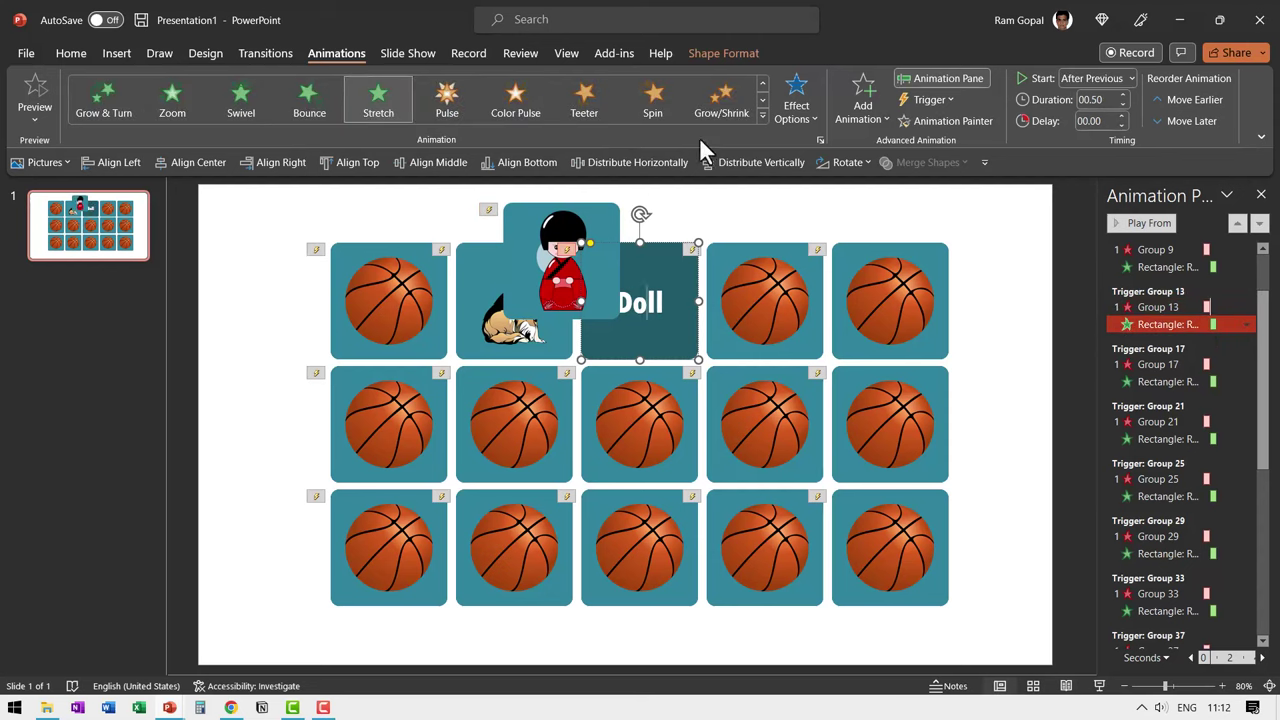
click(635, 228)
click(643, 251)
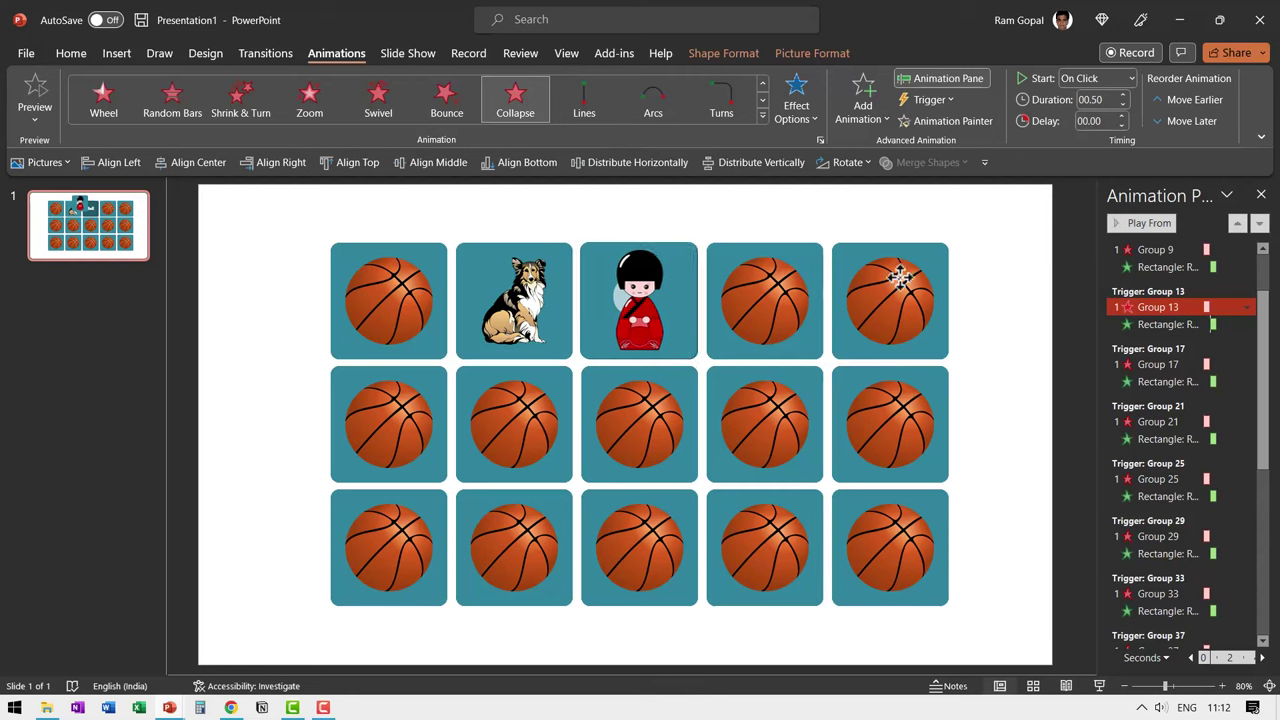
key(ctrl+Right)
key(ctrl+Right)
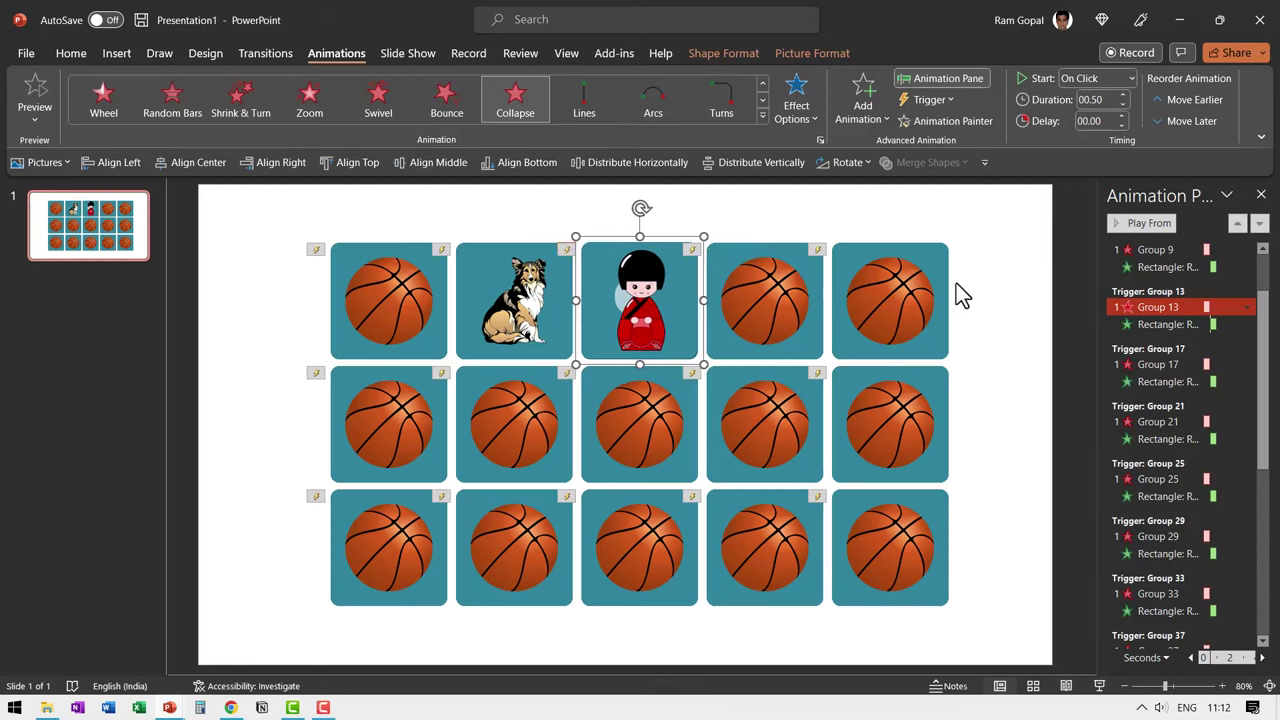
Test the doll tile in the slide show to confirm it reveals 'Doll', then exit
click(1099, 686)
click(700, 178)
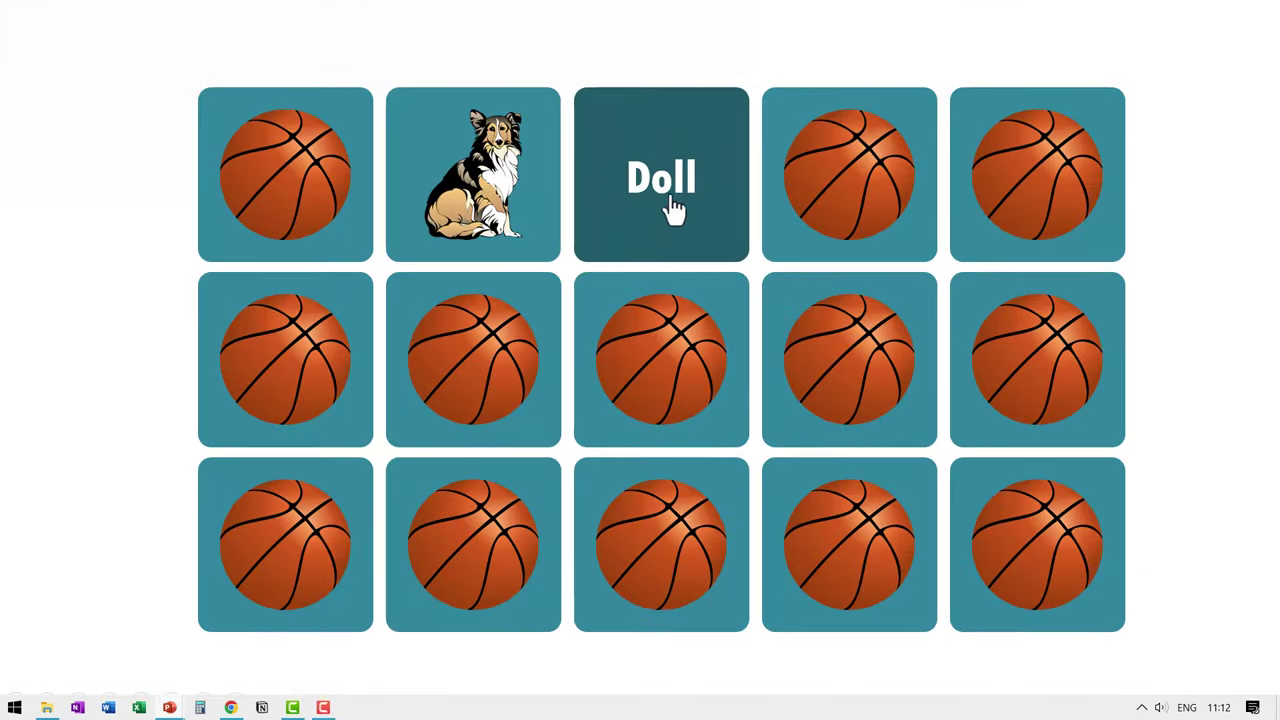
key(Escape)
click(1052, 405)
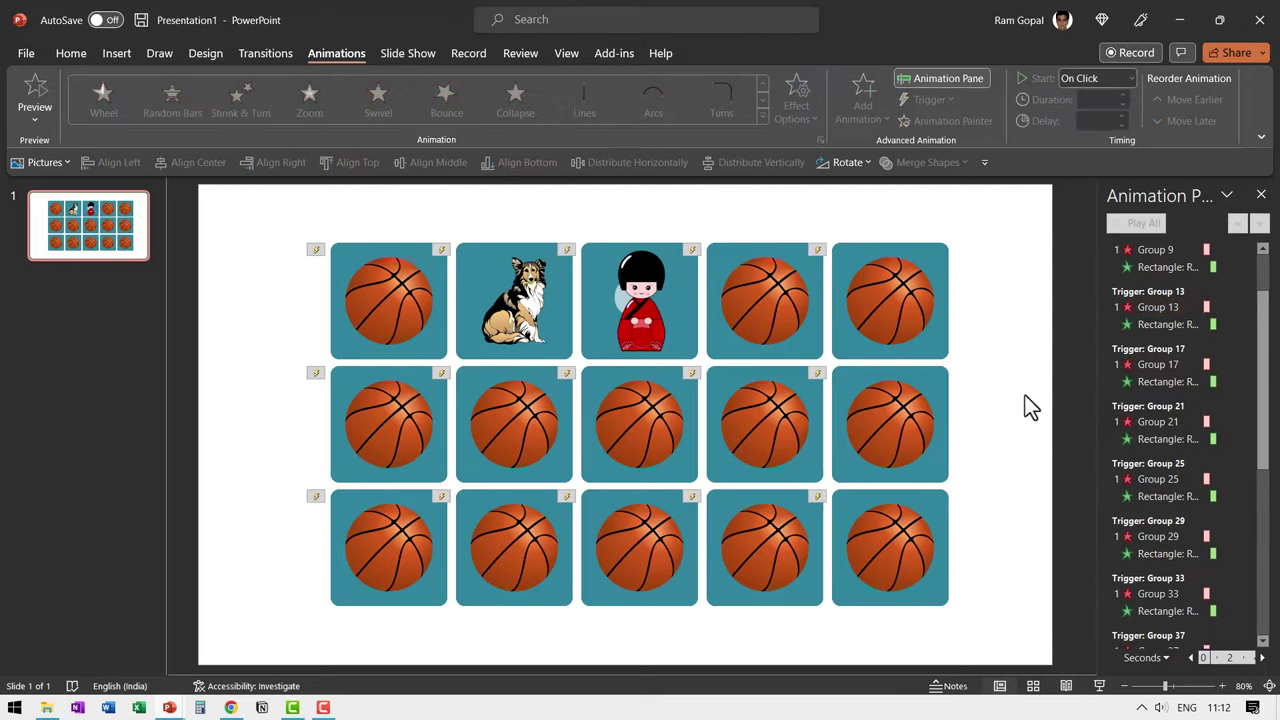